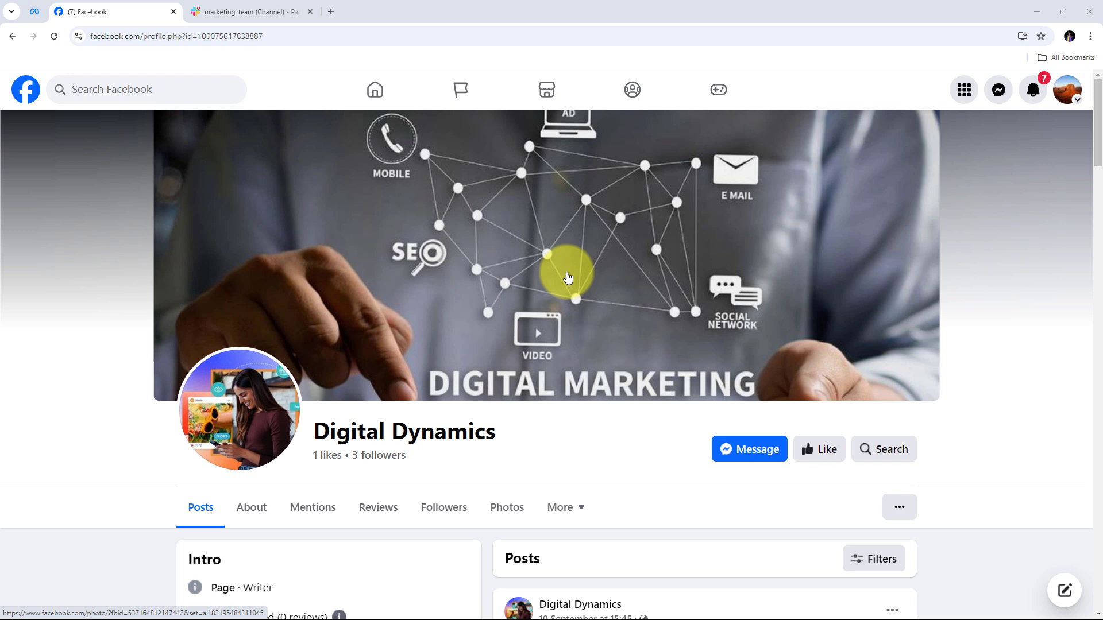
Switch from the Facebook tab to the Slack #marketing_team channel
key("ctrl+Tab")
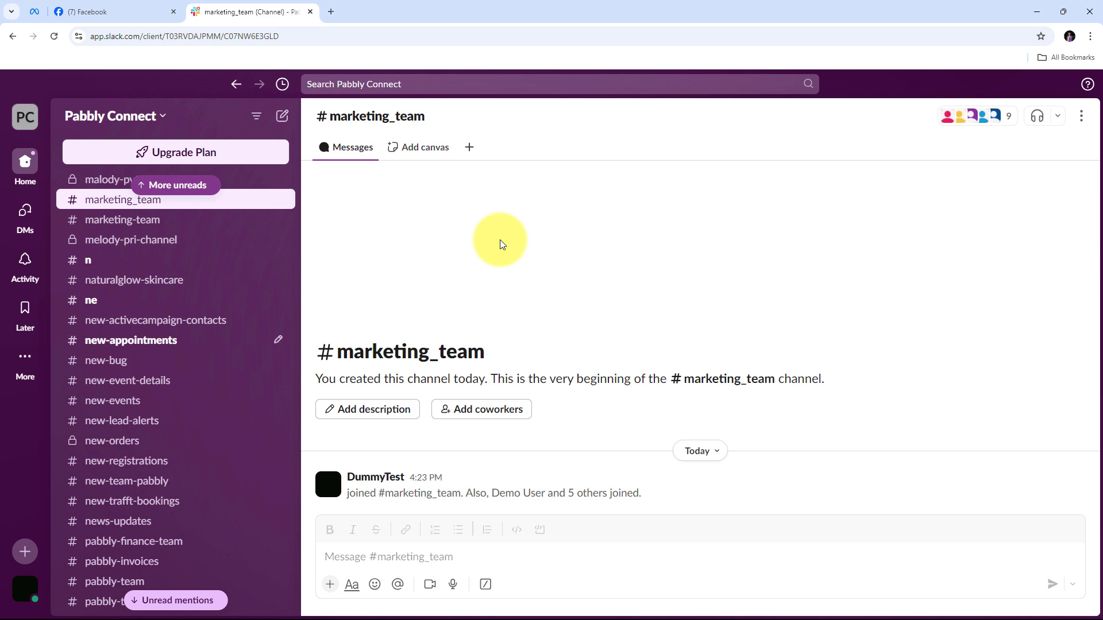
Compare the Facebook and Slack #marketing_team tabs, finishing on the Digital Dynamics Facebook page
left_click(116, 11)
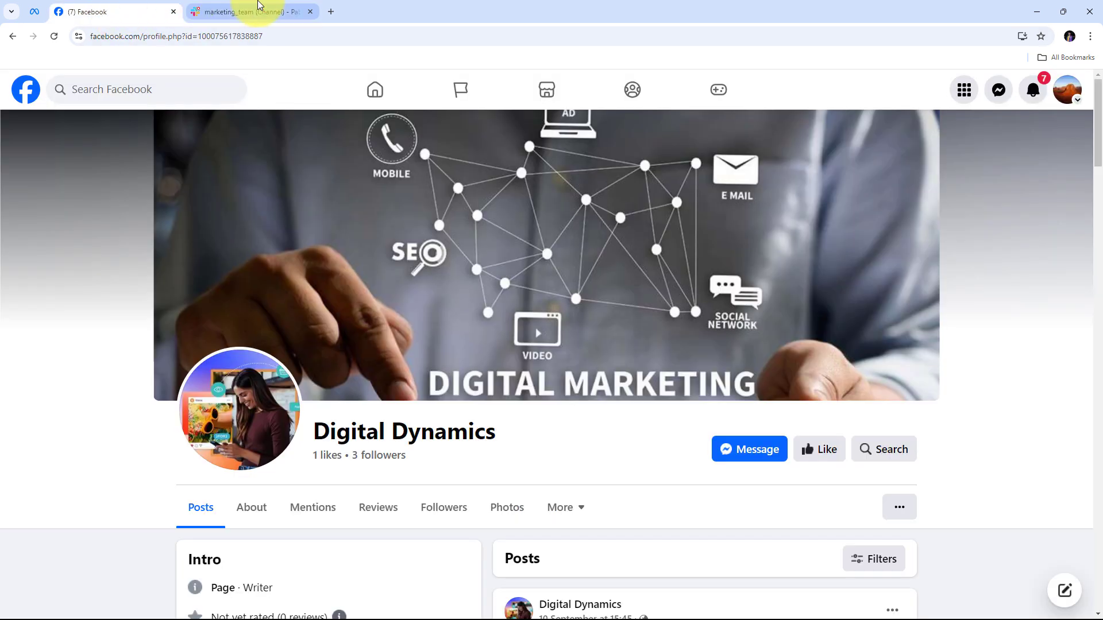
left_click(277, 11)
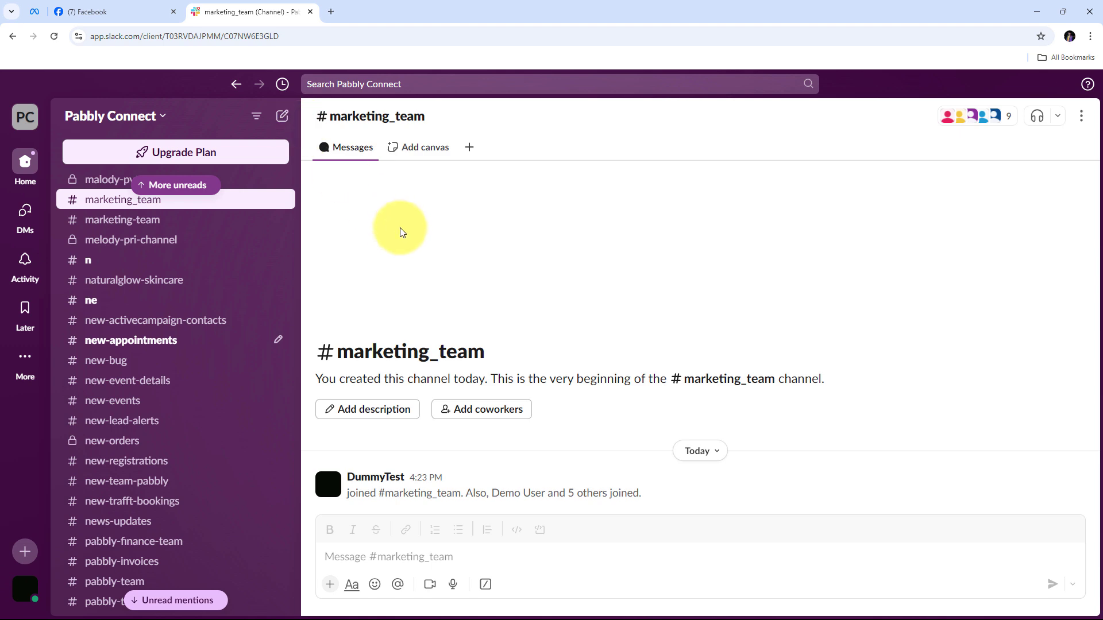
left_click(116, 11)
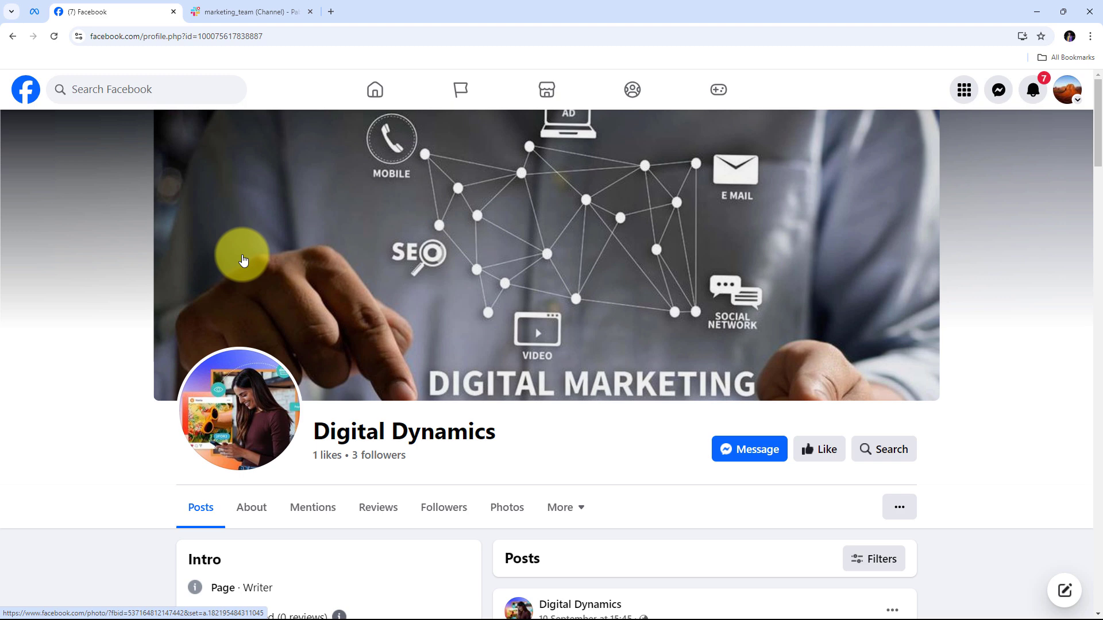
key("ctrl+Tab")
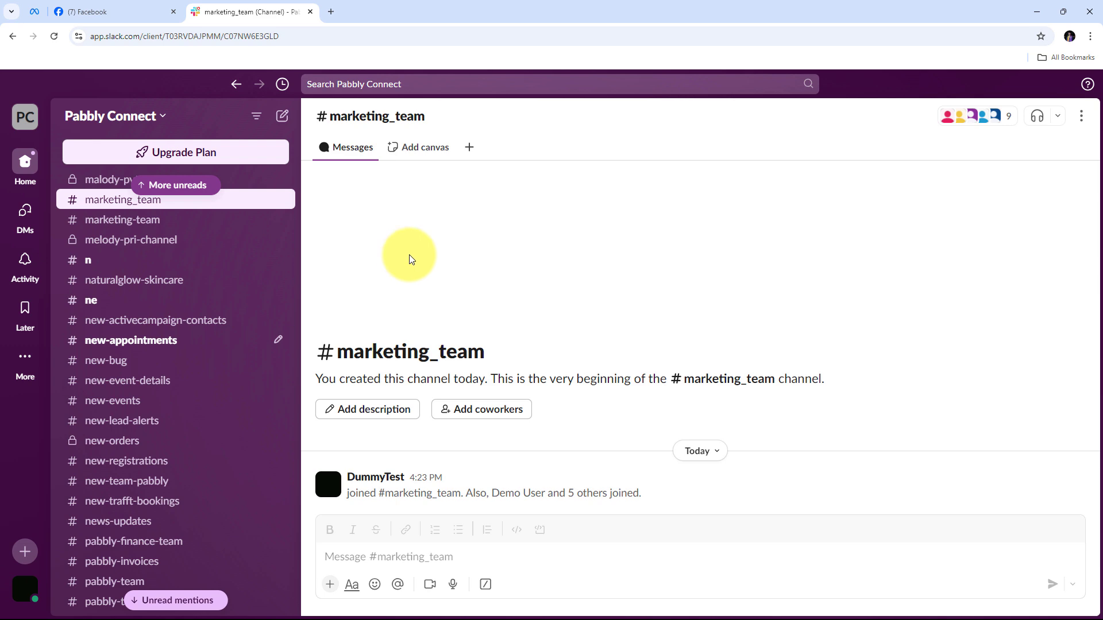
left_click(91, 8)
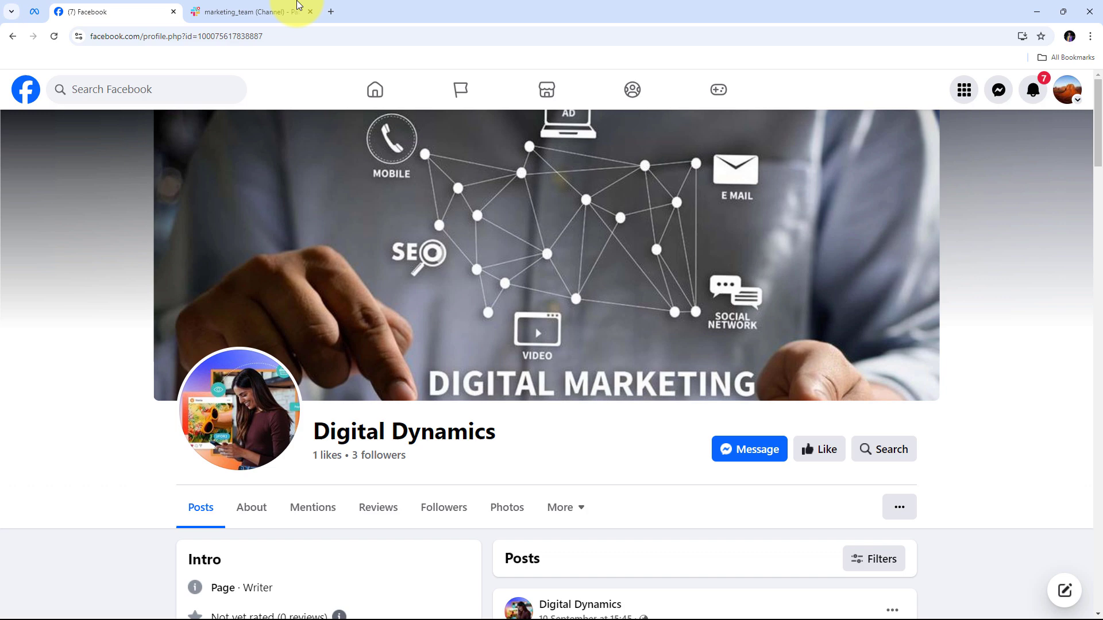
left_click(263, 8)
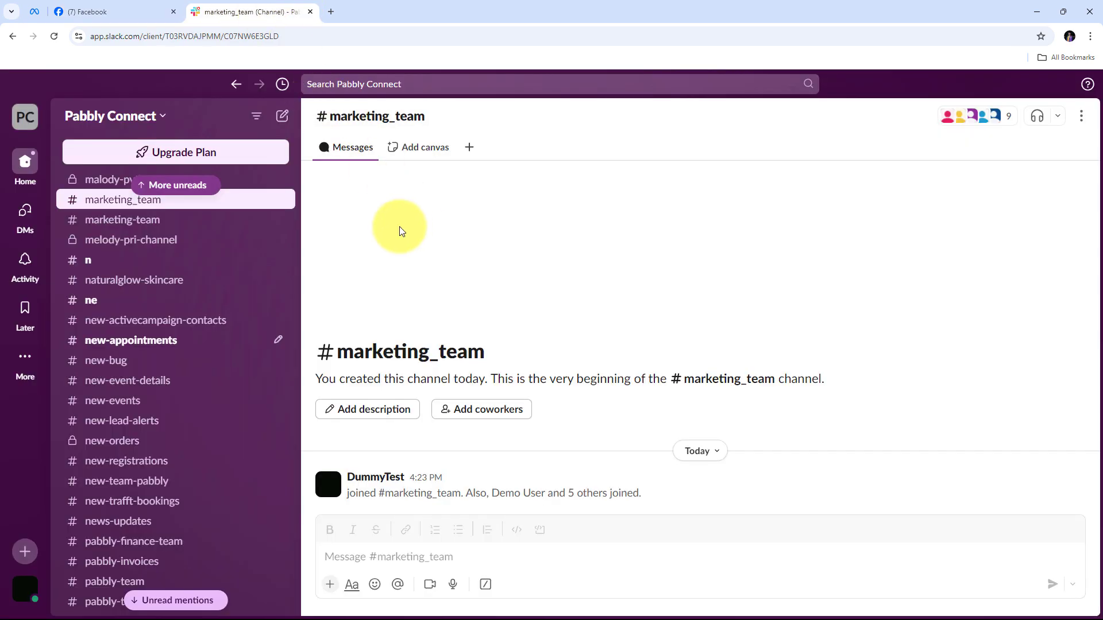
left_click(115, 13)
left_click(198, 12)
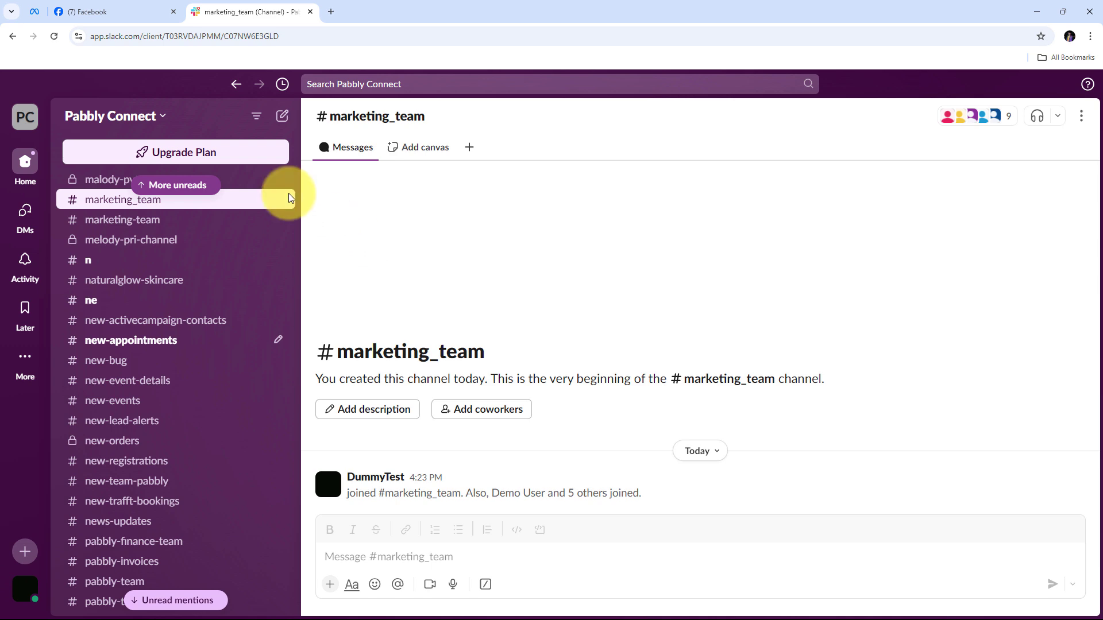
left_click(113, 13)
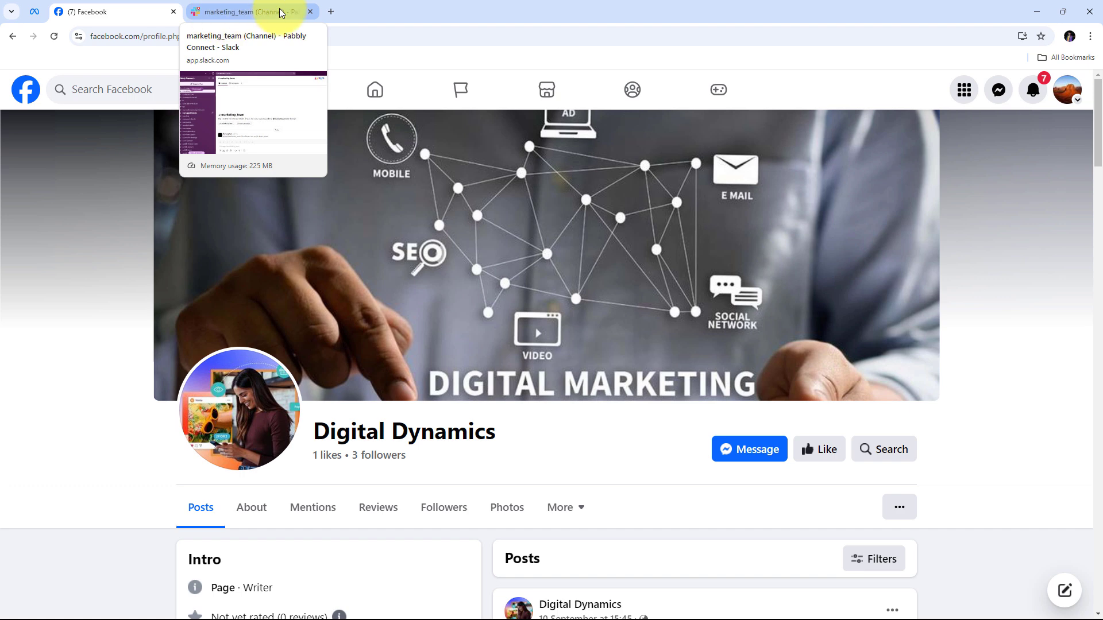
Load the Pabbly website (pabbly.co) in a new Chrome tab
left_click(330, 12)
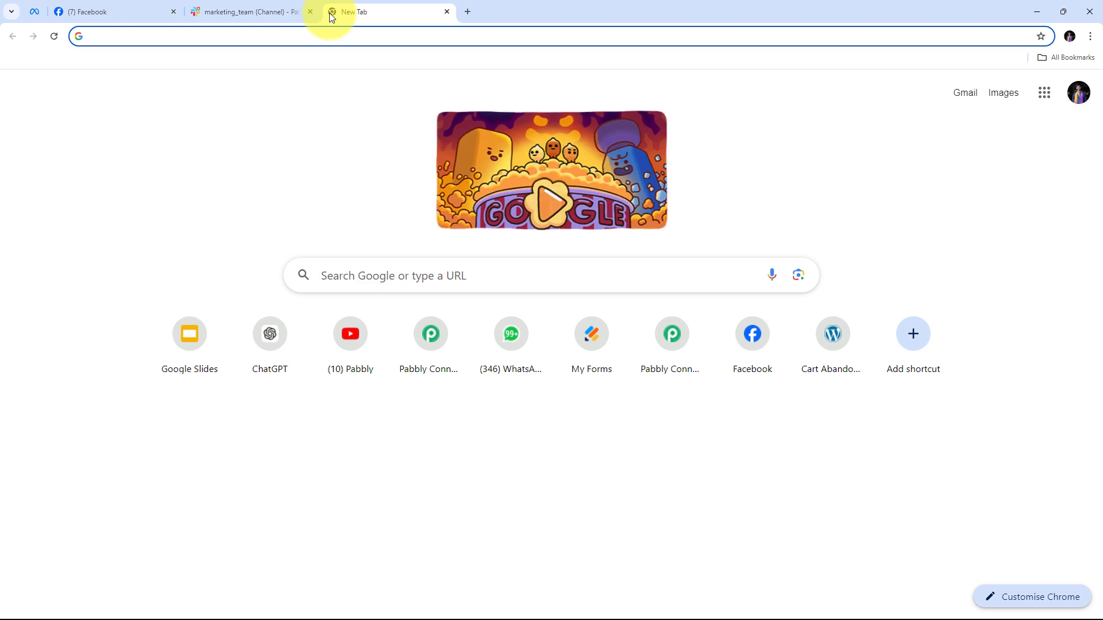
type("pabbly.")
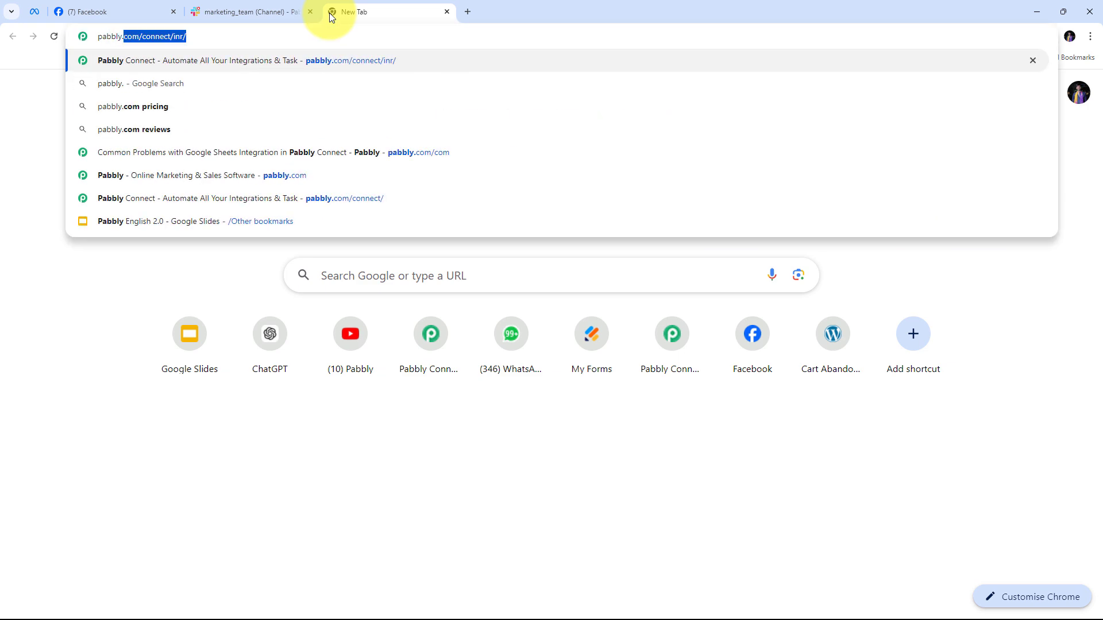
type("com")
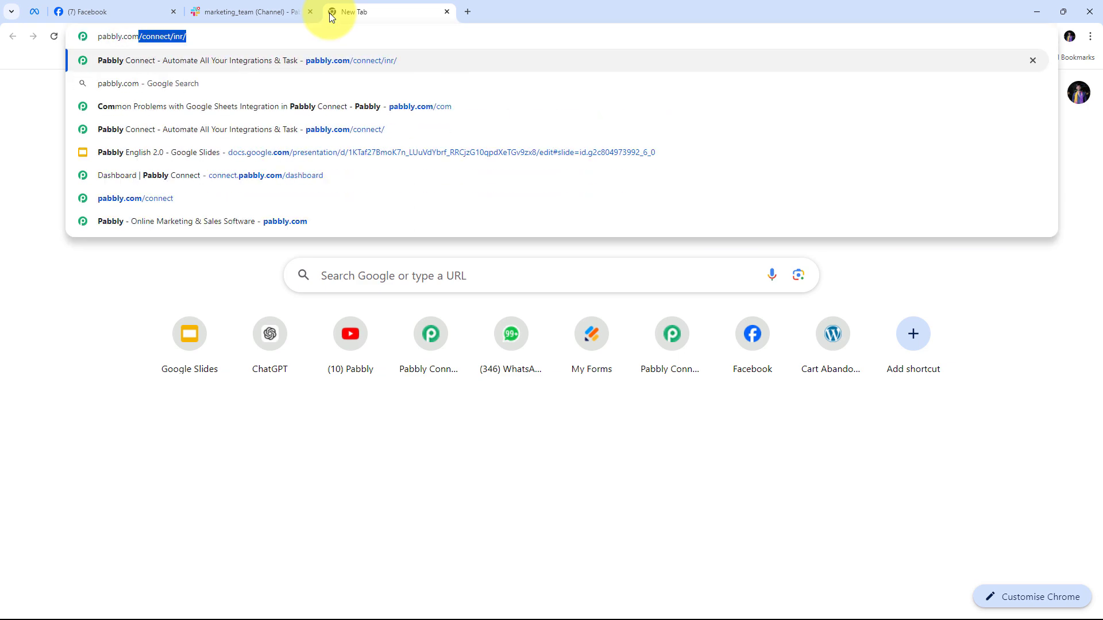
key("Return")
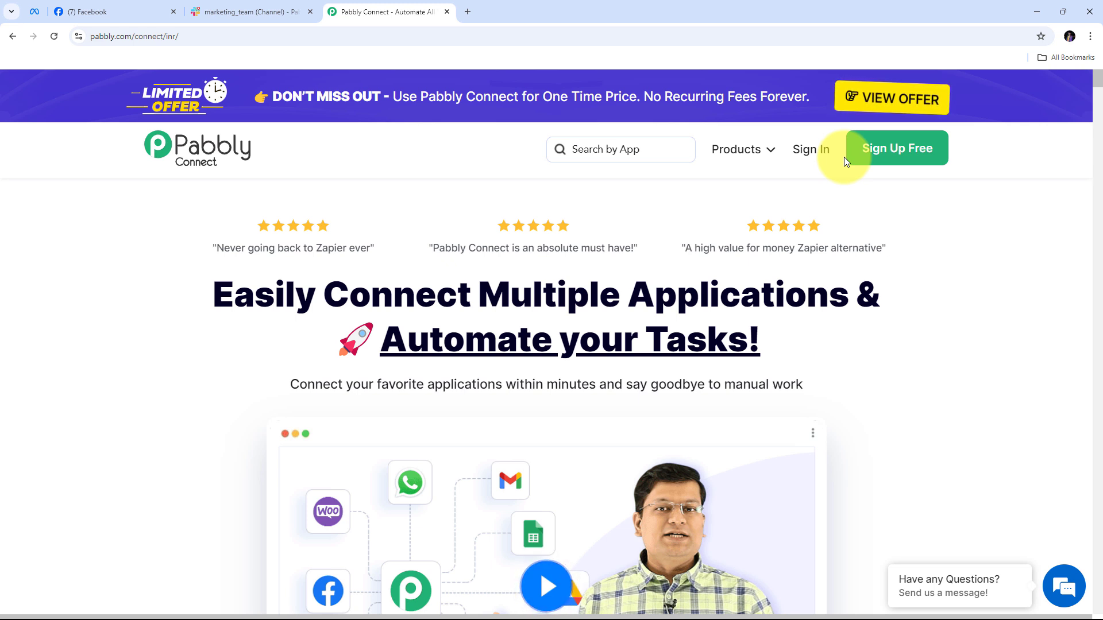
Sign in to the Pabbly account and launch the Pabbly Connect app
left_click(810, 154)
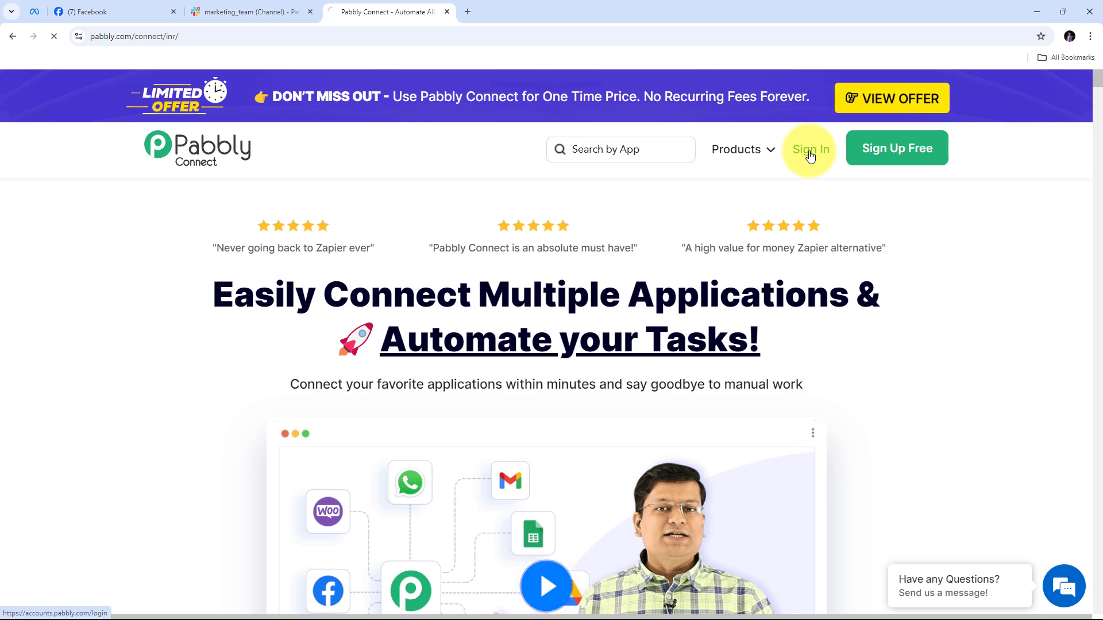
scroll(406, 154, "down", 2)
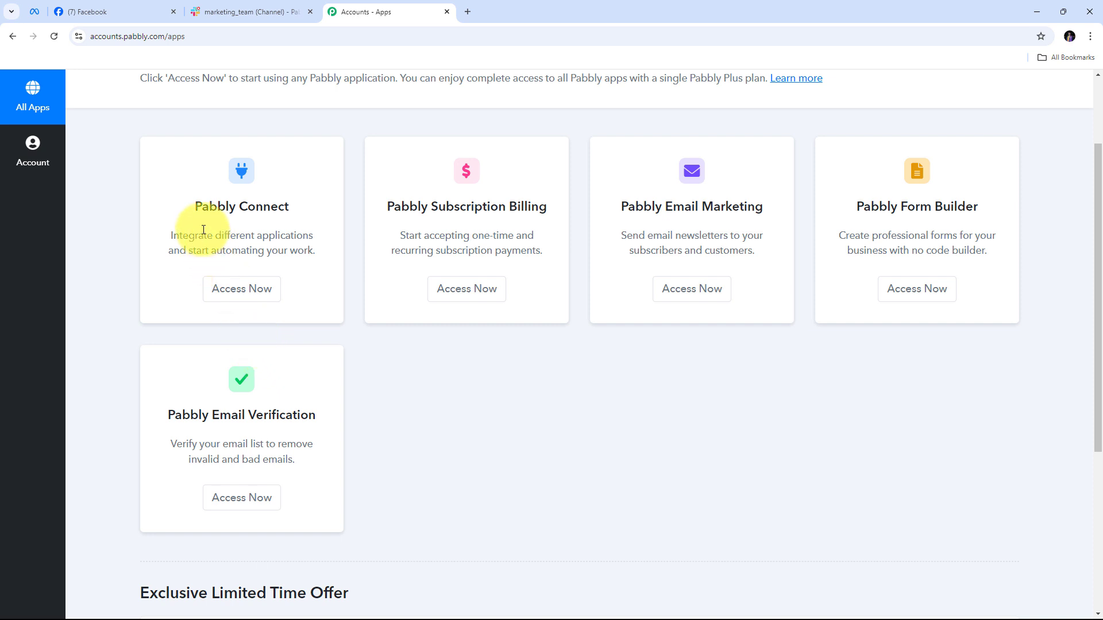
left_click_drag(195, 205, 292, 208)
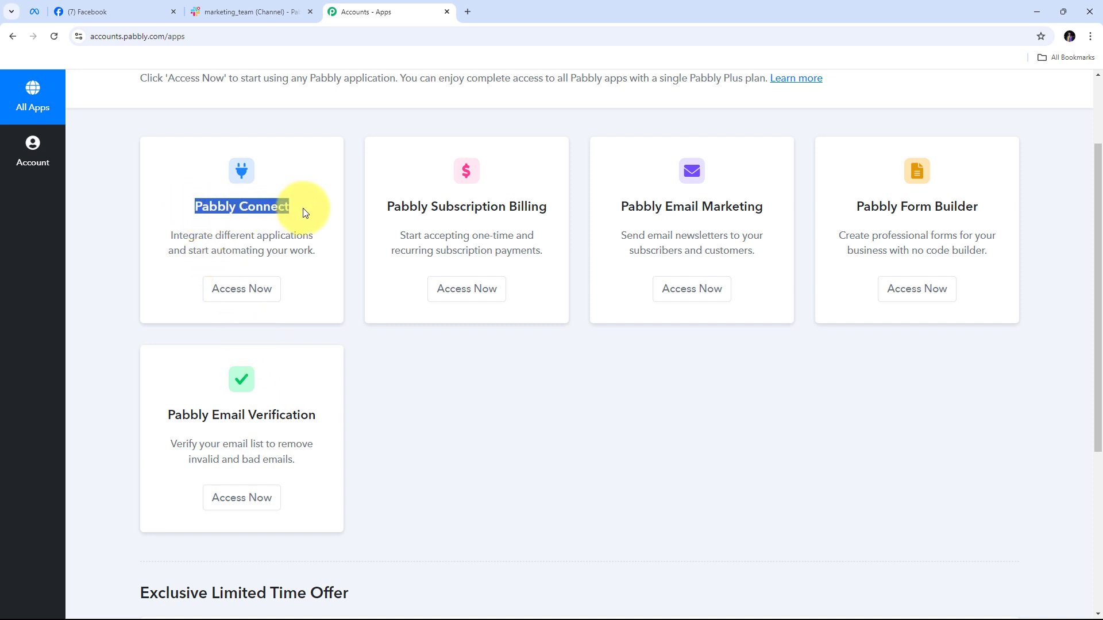
left_click(236, 295)
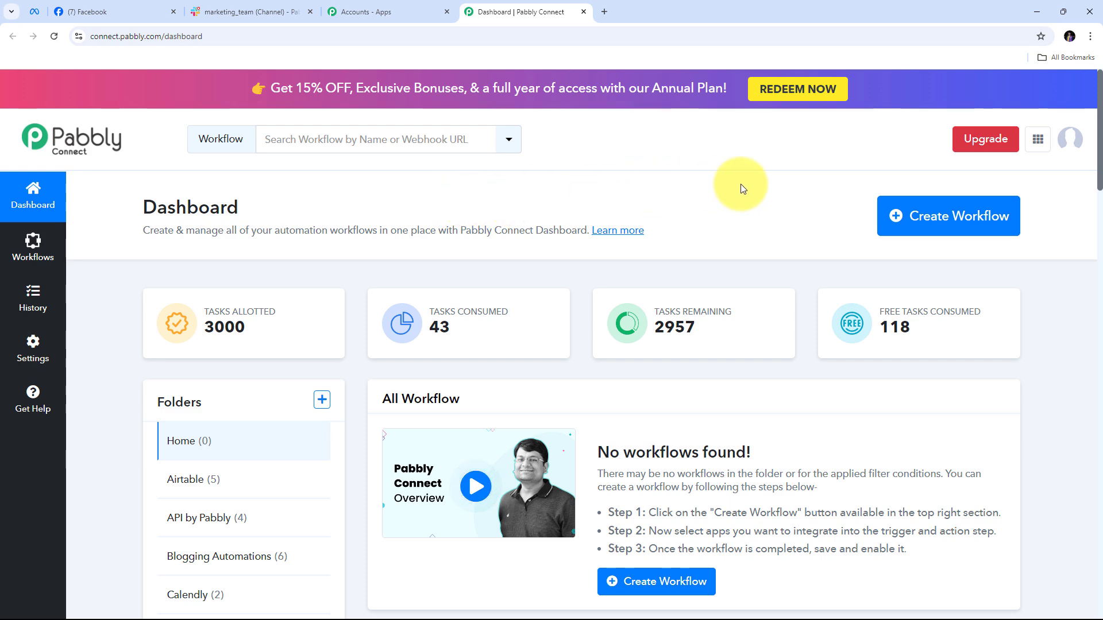
Create the pasted-name workflow 'Get Facebook Lead Ads Alerts on Slack for Your Marketing Agency' in folder Facebook Lead ads
left_click(925, 219)
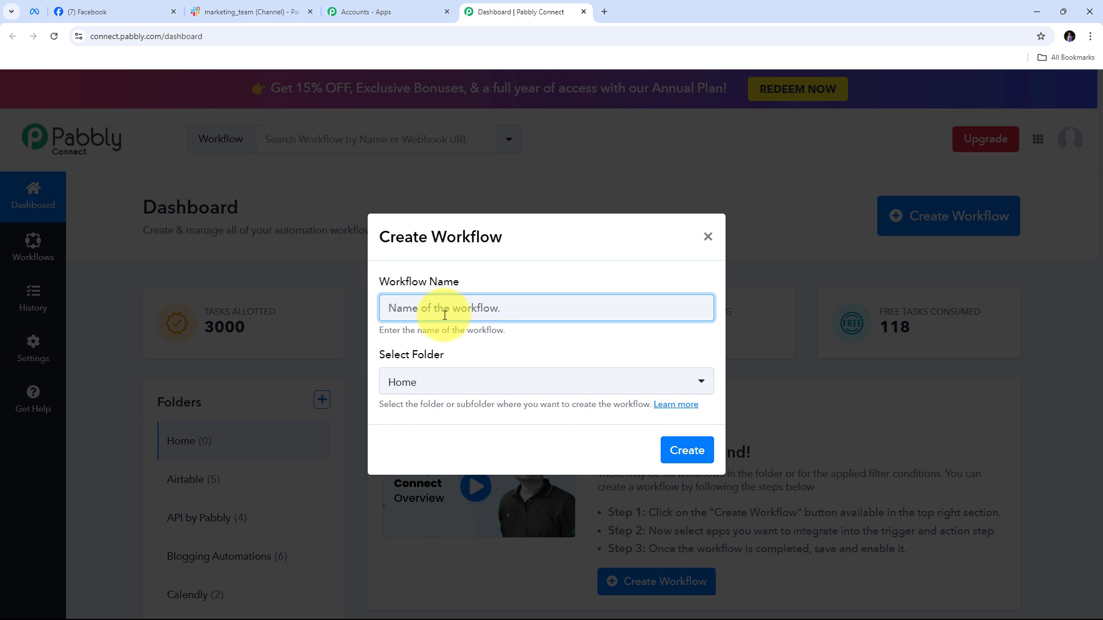
key("ctrl+v")
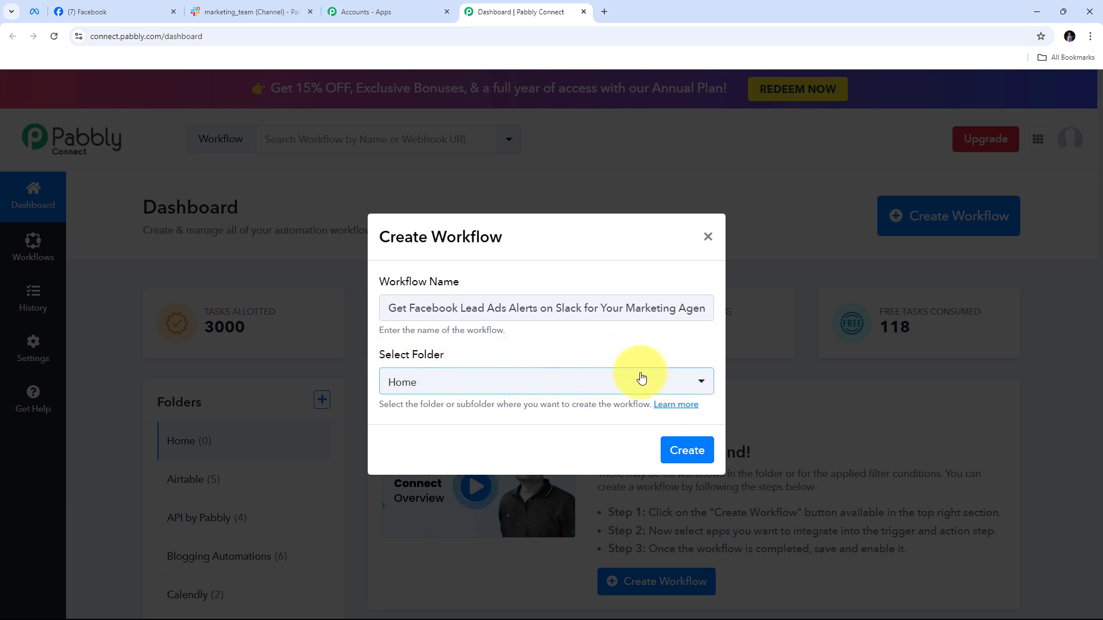
left_click(517, 379)
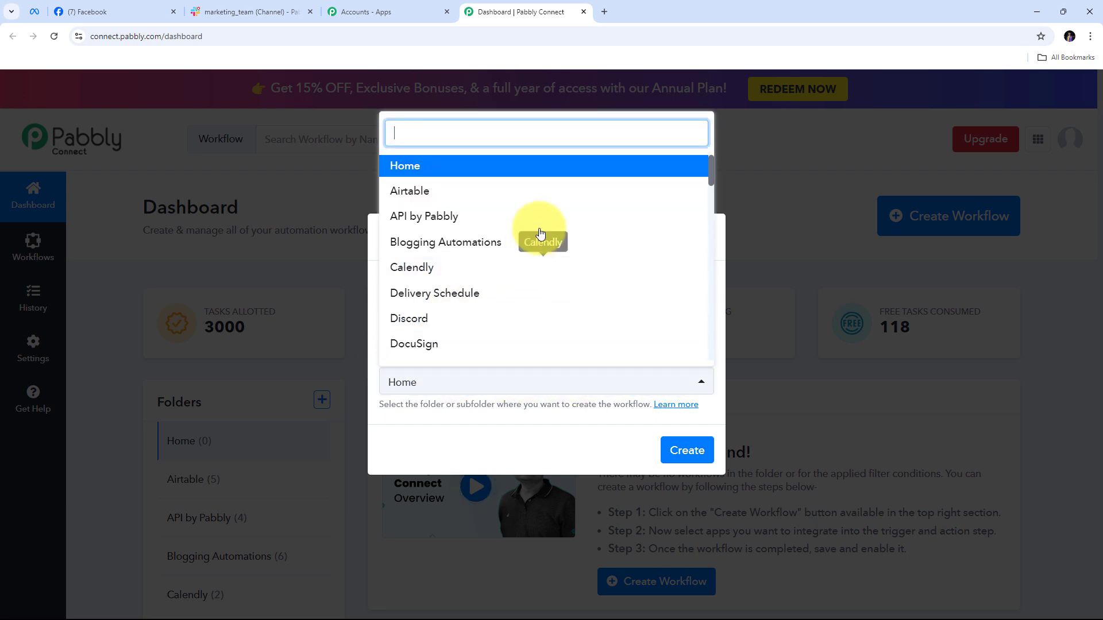
scroll(543, 225, "down", 4)
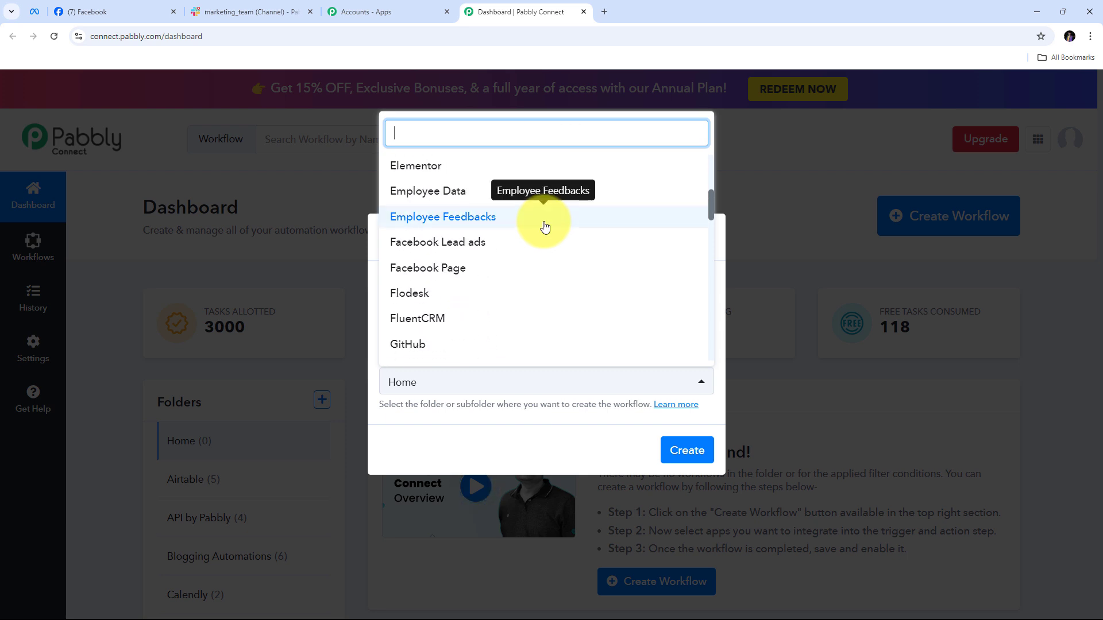
scroll(544, 225, "up", 2)
scroll(543, 225, "down", 1)
scroll(543, 225, "down", 2)
scroll(540, 221, "up", 1)
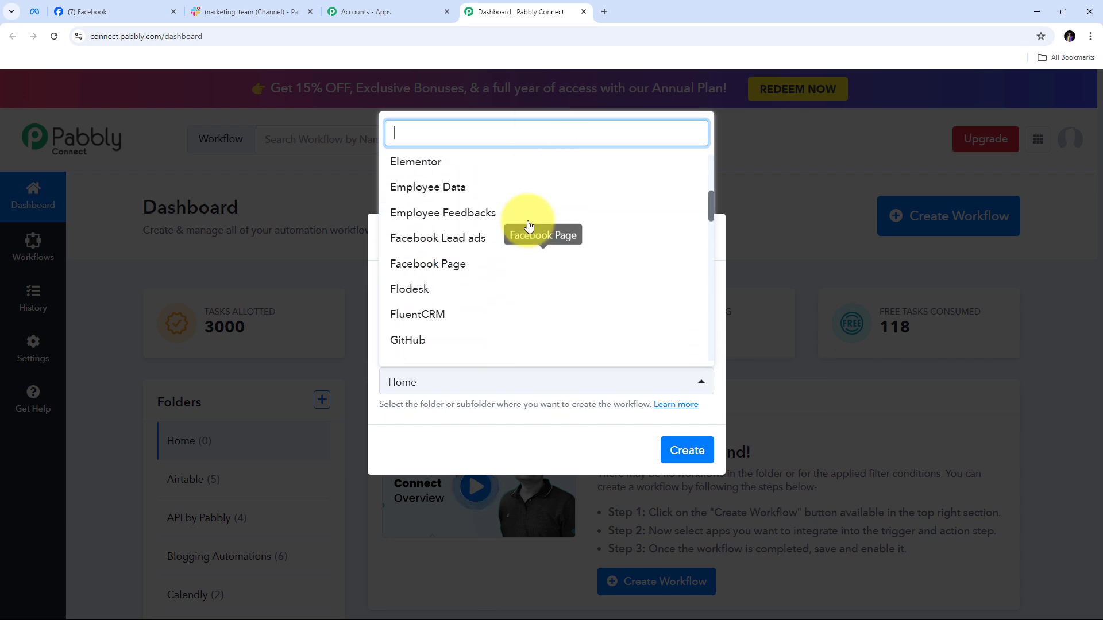
left_click(454, 247)
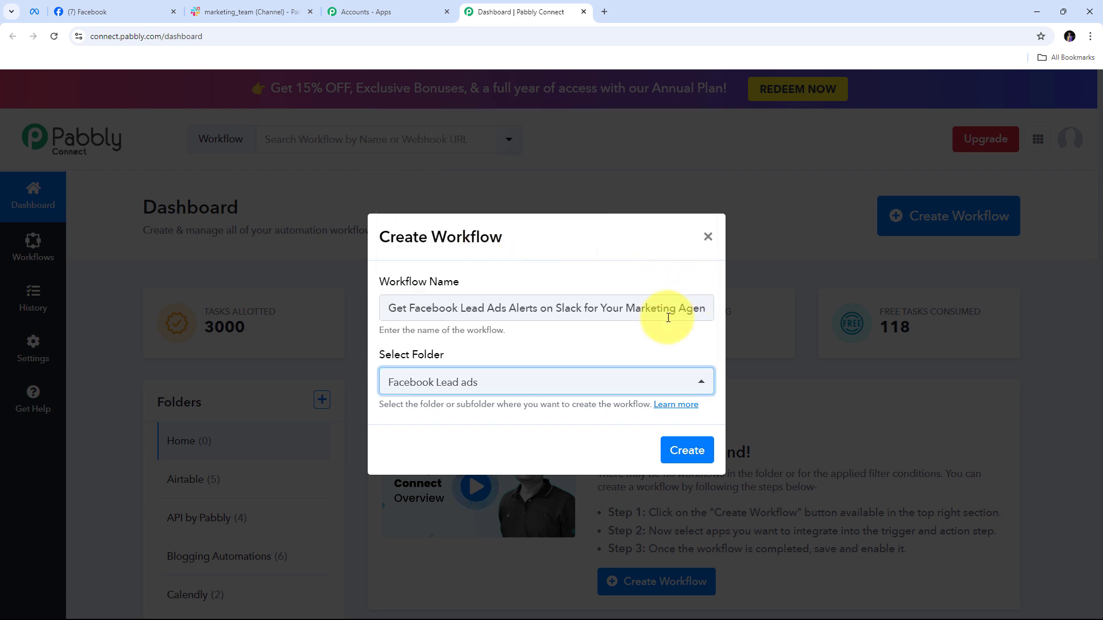
left_click(671, 448)
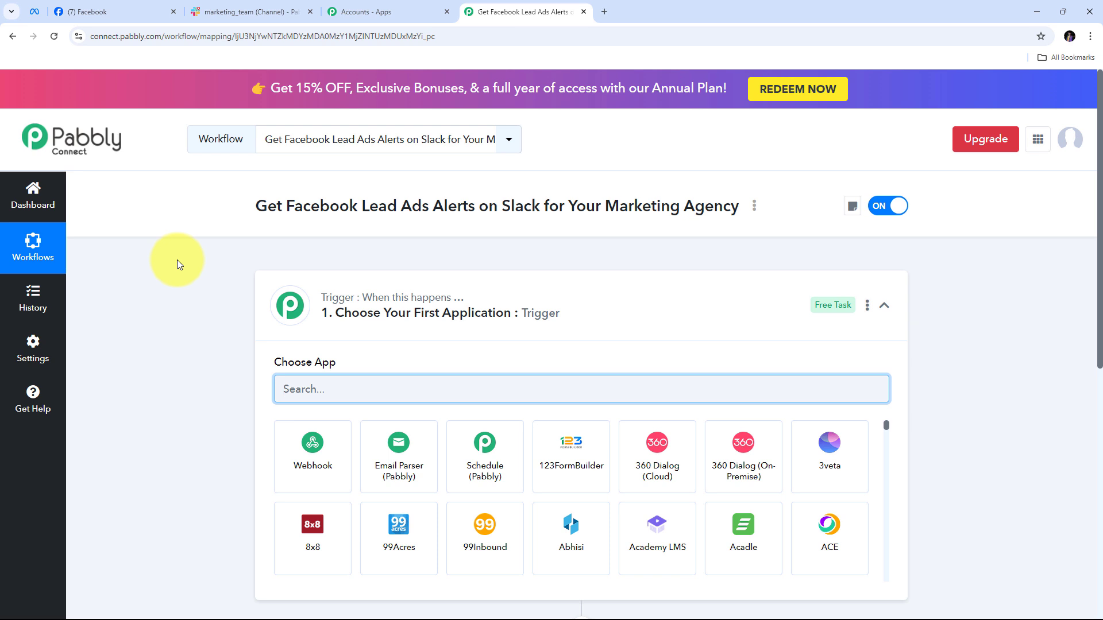
Choose Facebook Lead Ads as the trigger app with the New Lead (Instant) event
scroll(177, 260, "down", 3)
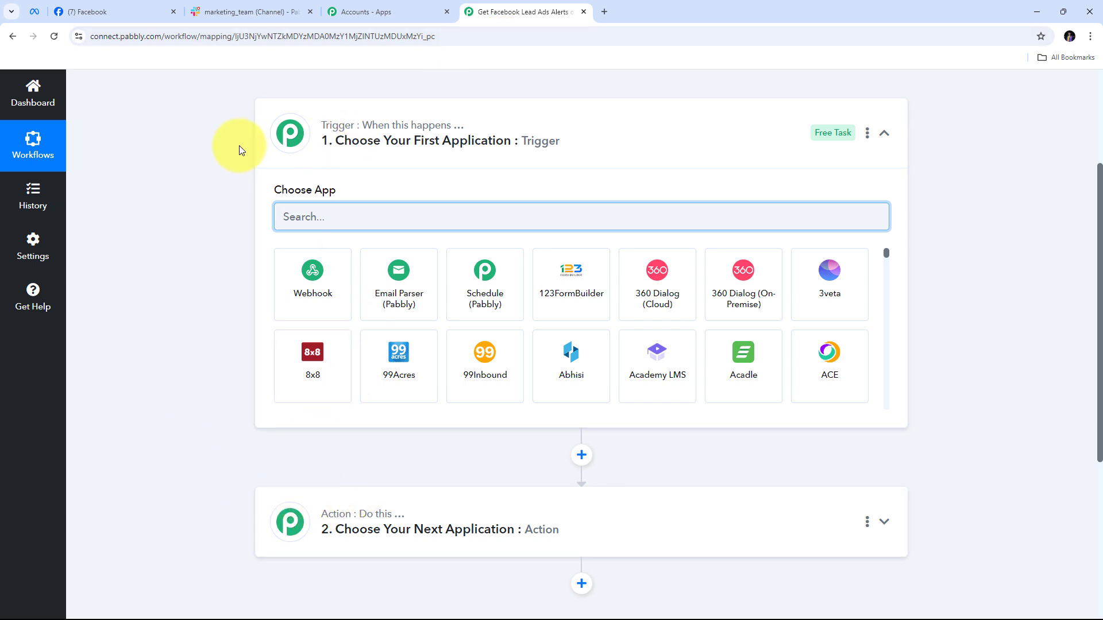
mouse_move(341, 129)
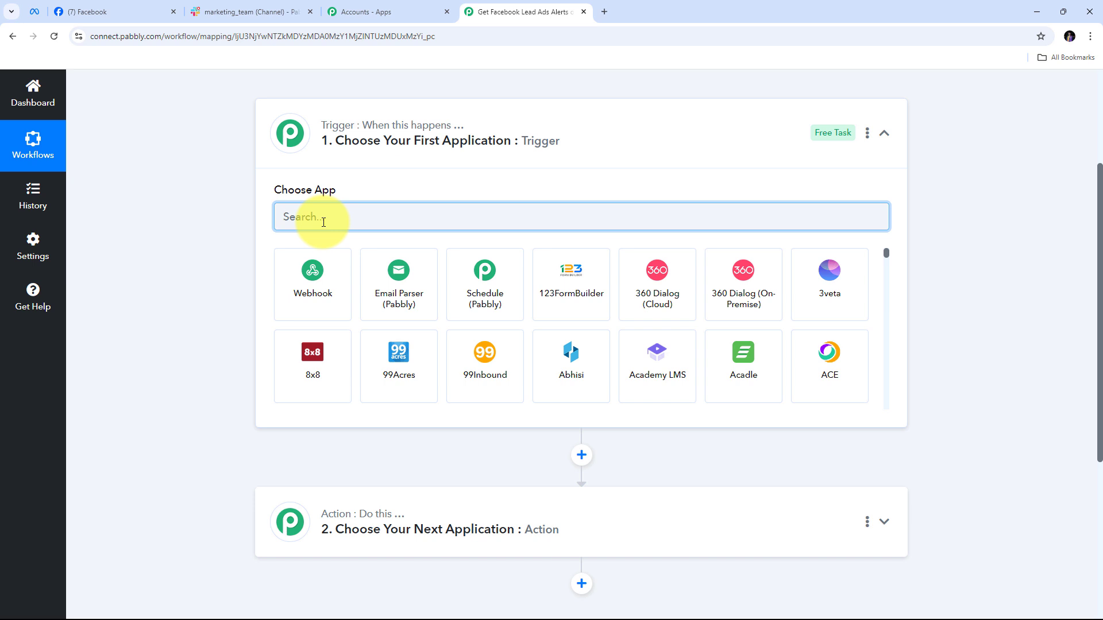
type("Facebook")
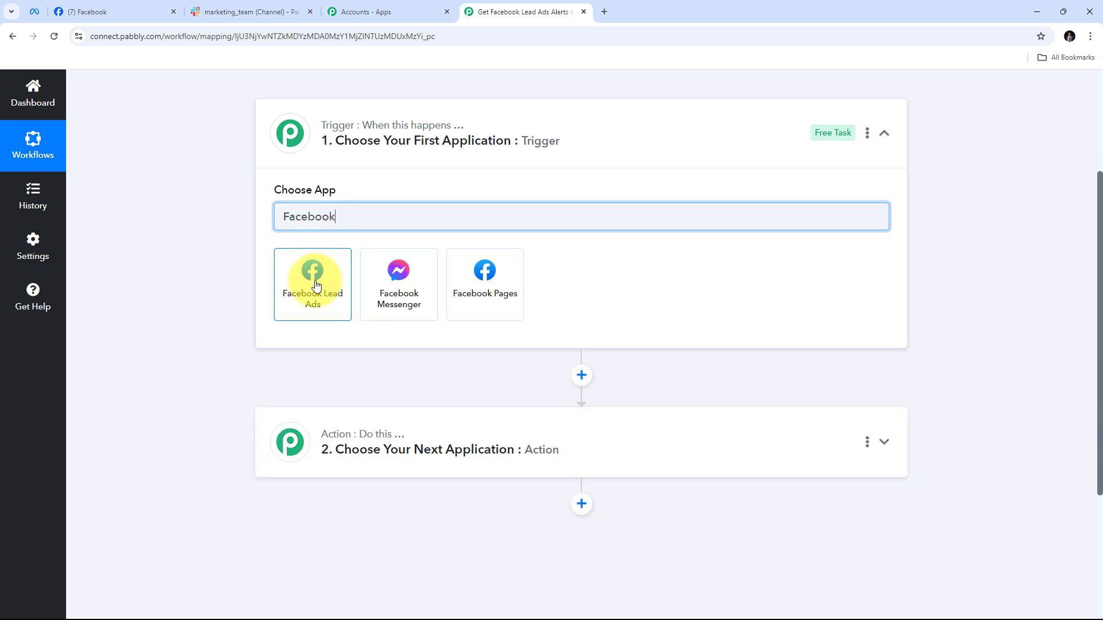
left_click(319, 285)
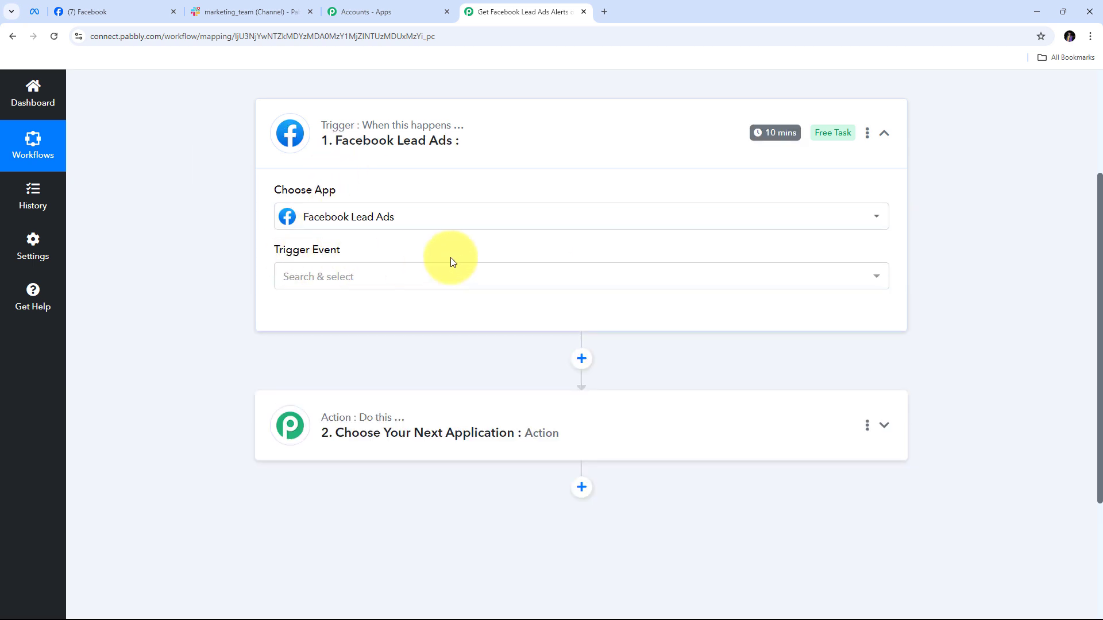
left_click(562, 282)
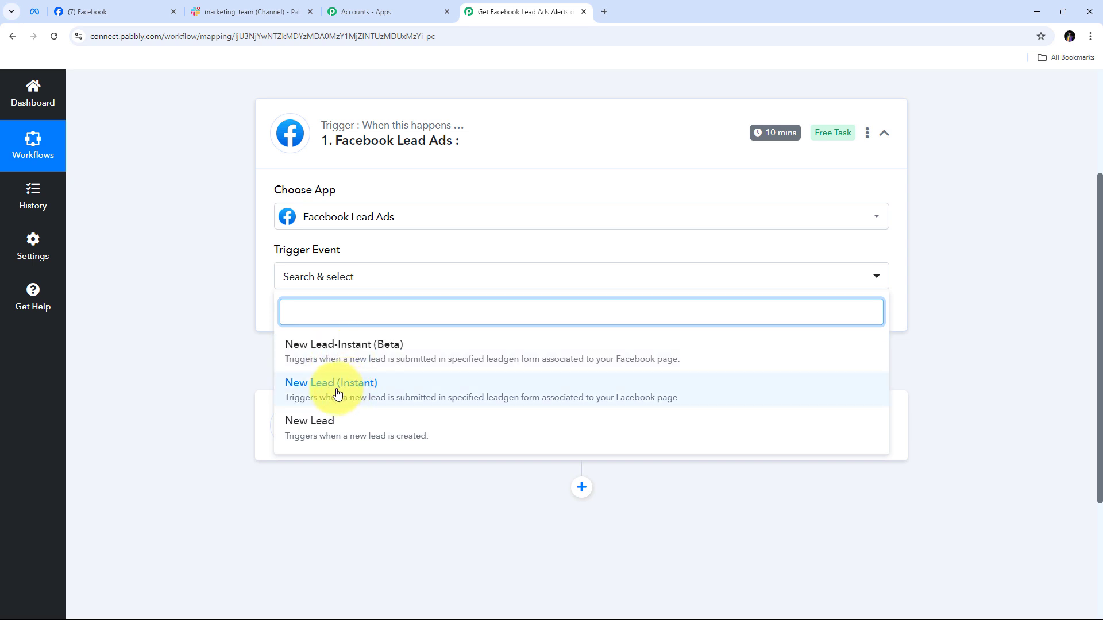
left_click(337, 394)
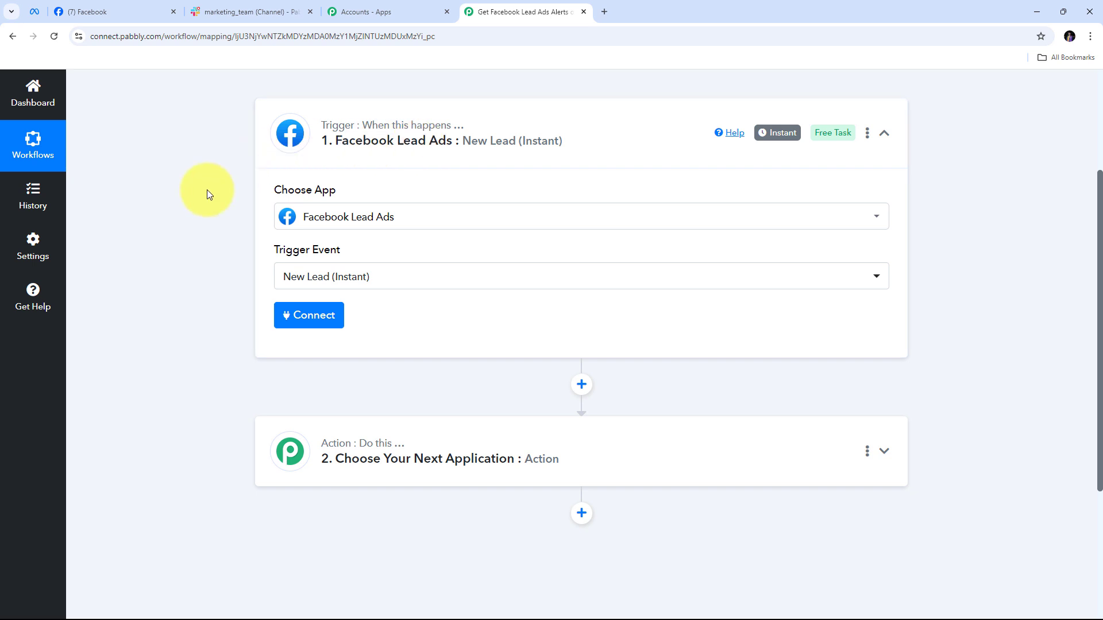
Add a new Facebook Lead Ads connection and approve it in the Facebook popup
left_click(308, 322)
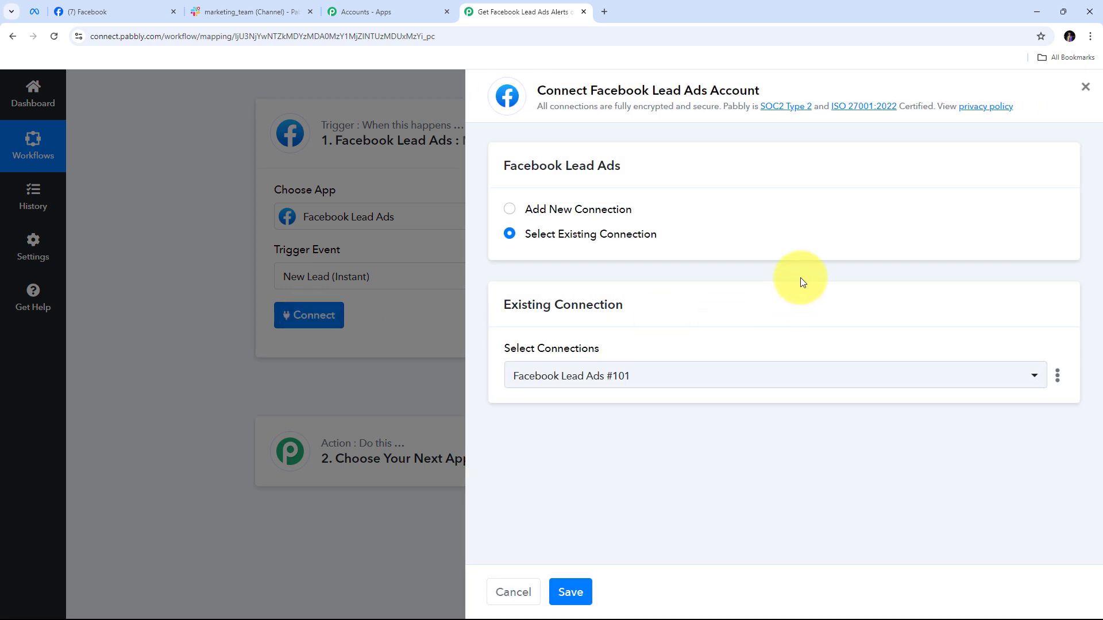
left_click(548, 216)
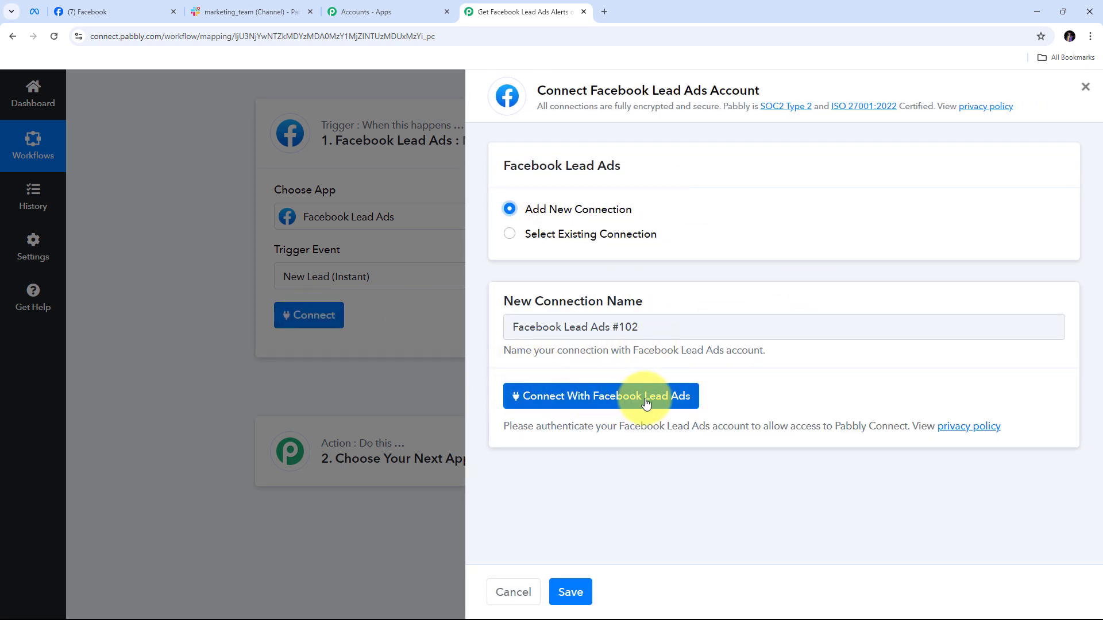
left_click(572, 398)
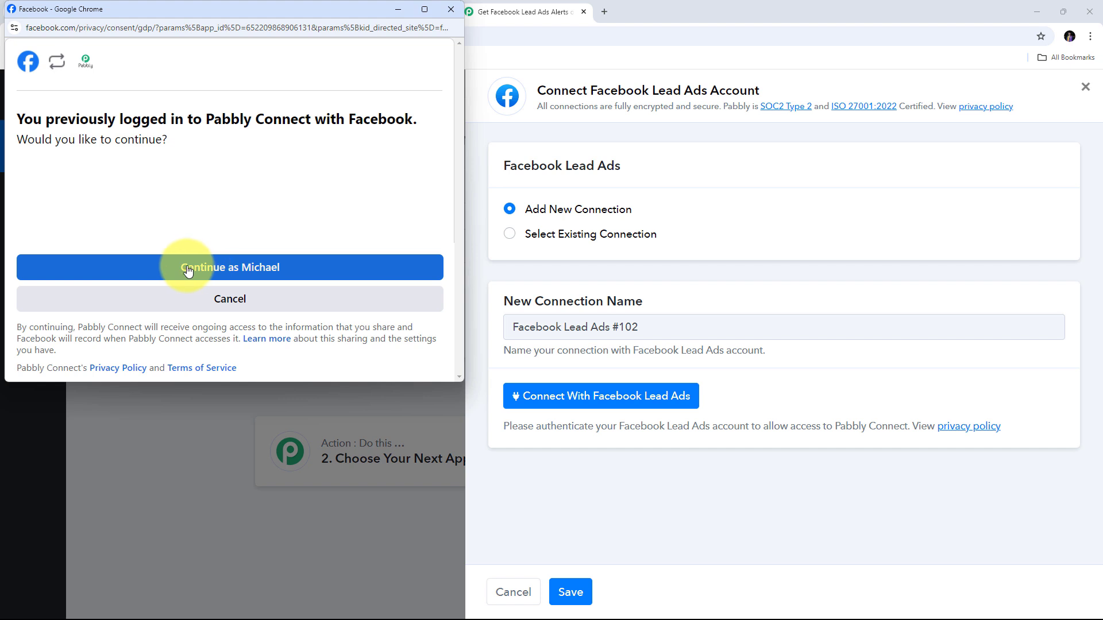
left_click(221, 272)
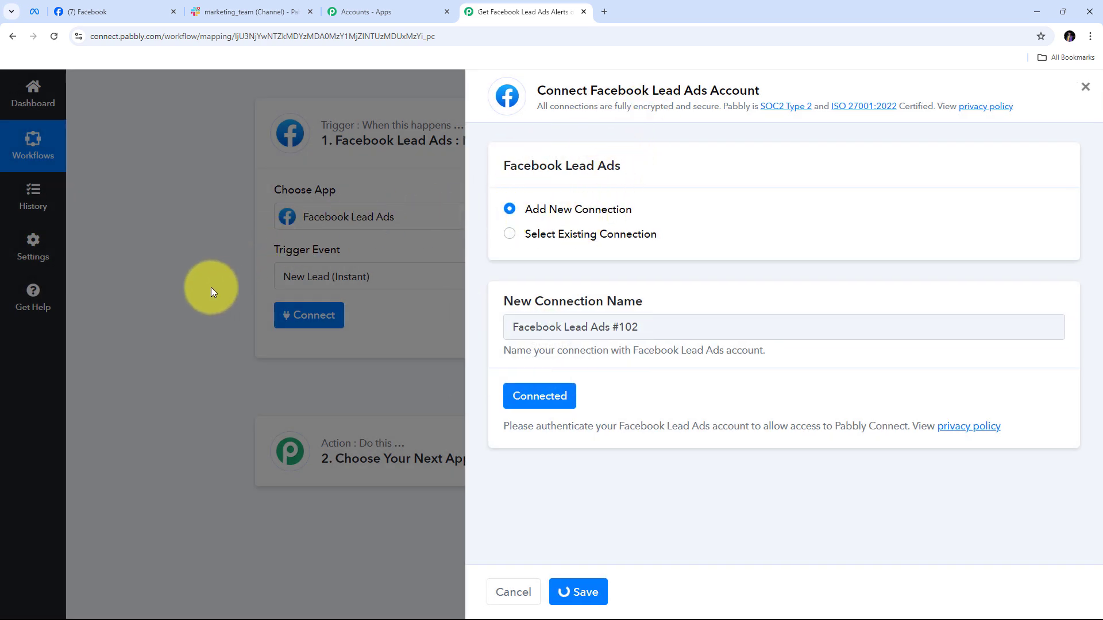
scroll(344, 306, "down", 1)
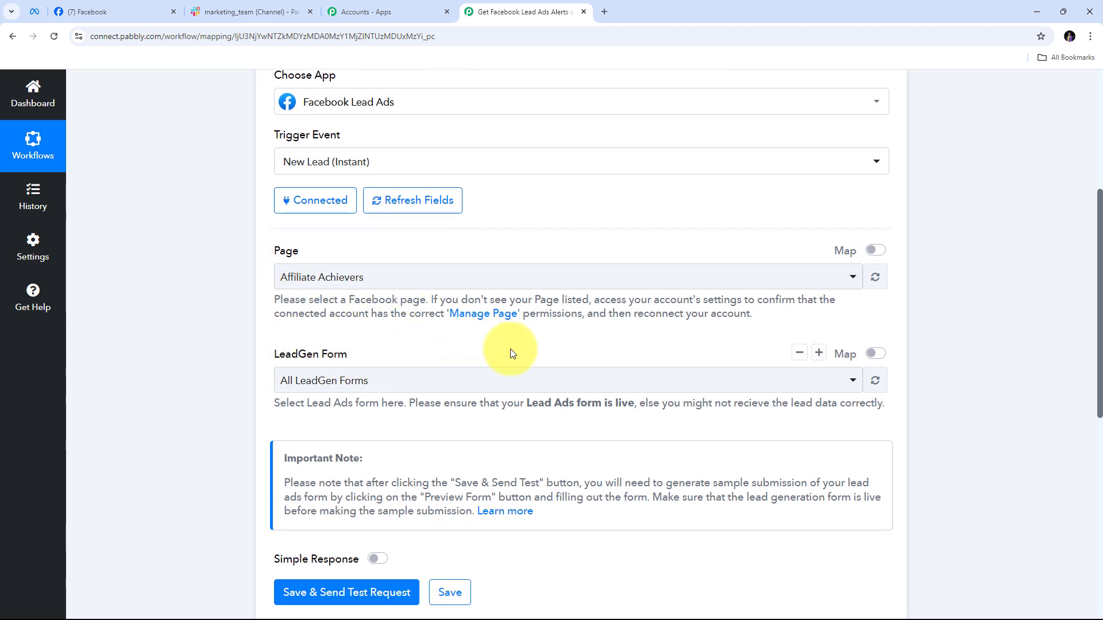
left_click(86, 10)
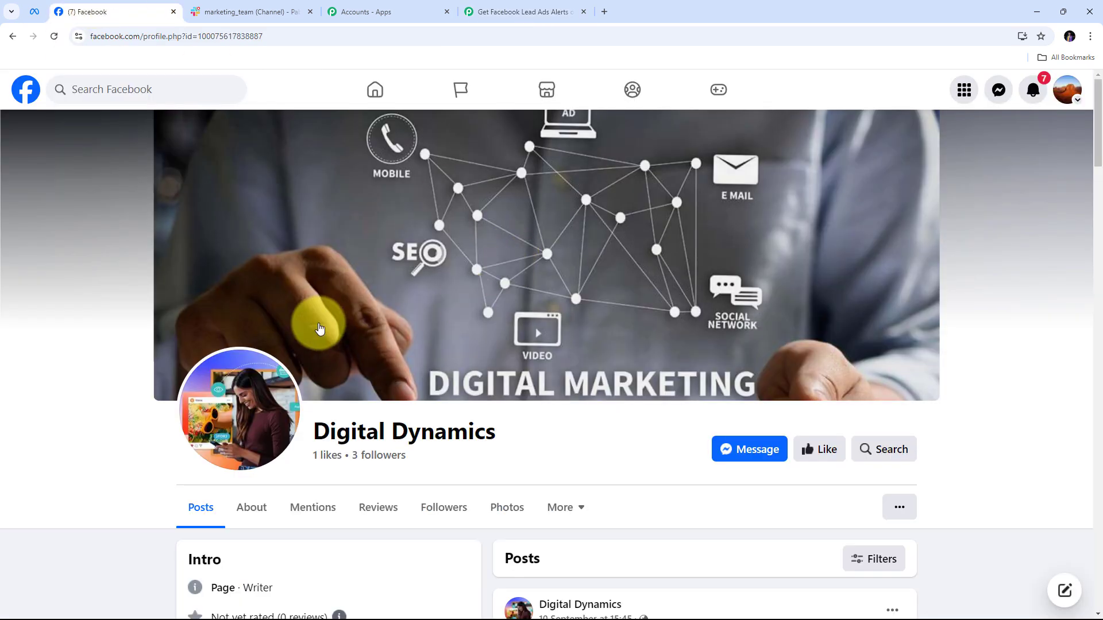
scroll(320, 328, "down", 2)
left_click_drag(315, 316, 591, 316)
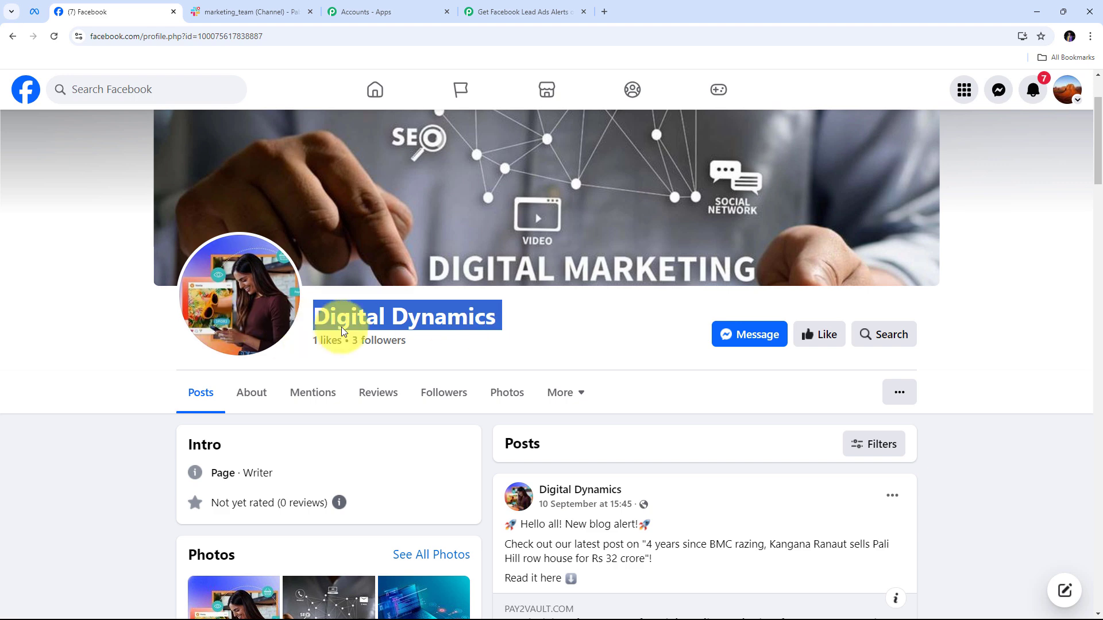
scroll(341, 326, "up", 2)
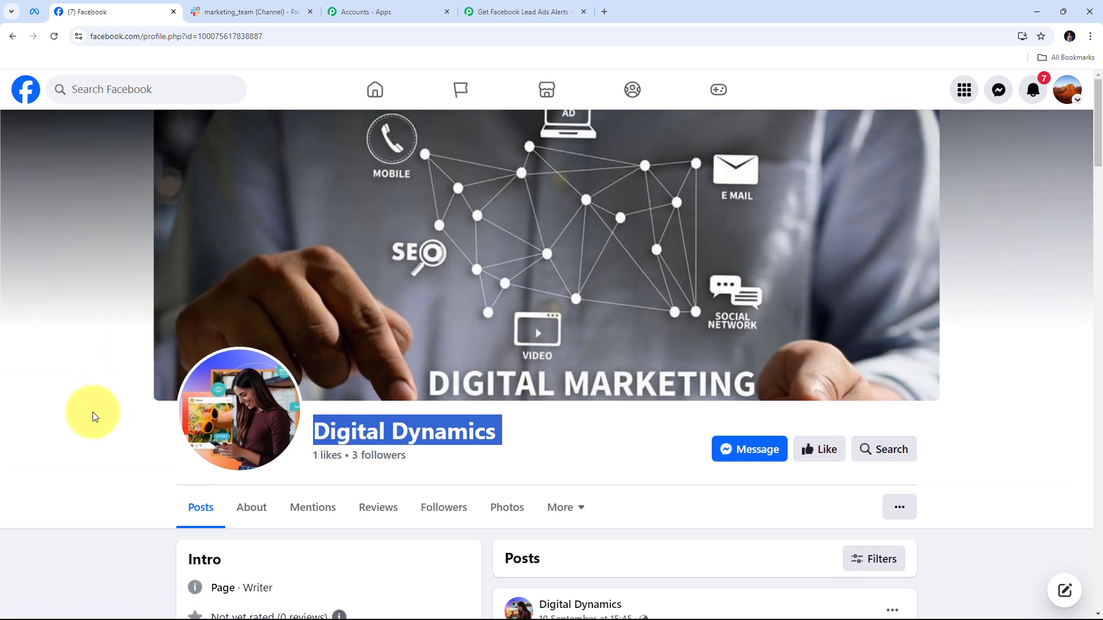
left_click(524, 12)
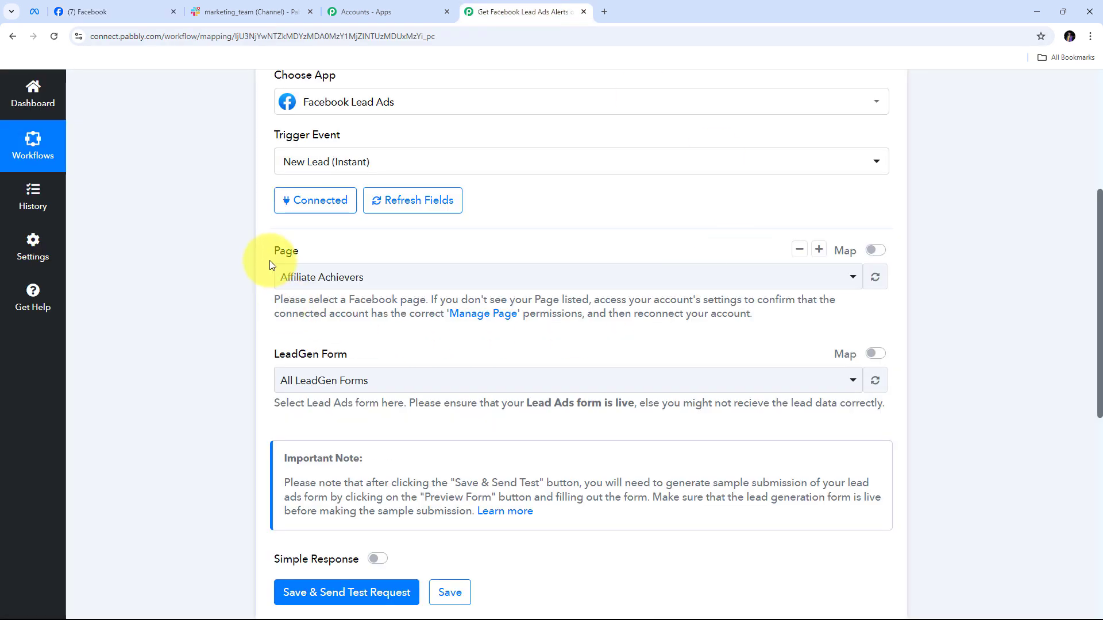
Pick Digital Dynamics from the trigger's Page list, keeping All LeadGen Forms as the form
left_click(573, 278)
scroll(404, 372, "down", 5)
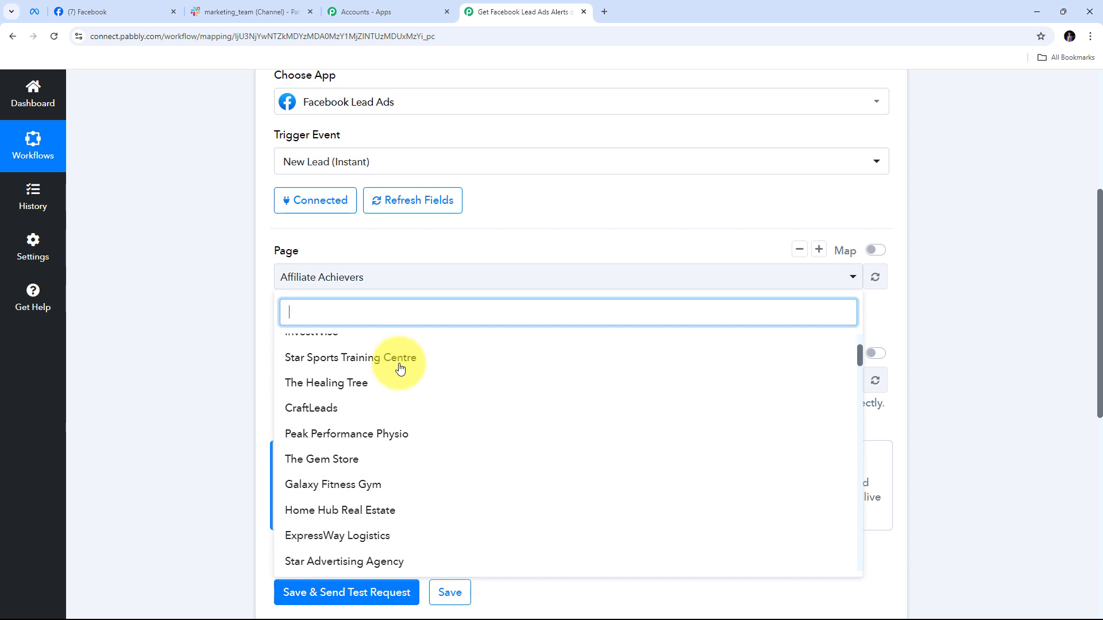
scroll(401, 369, "up", 5)
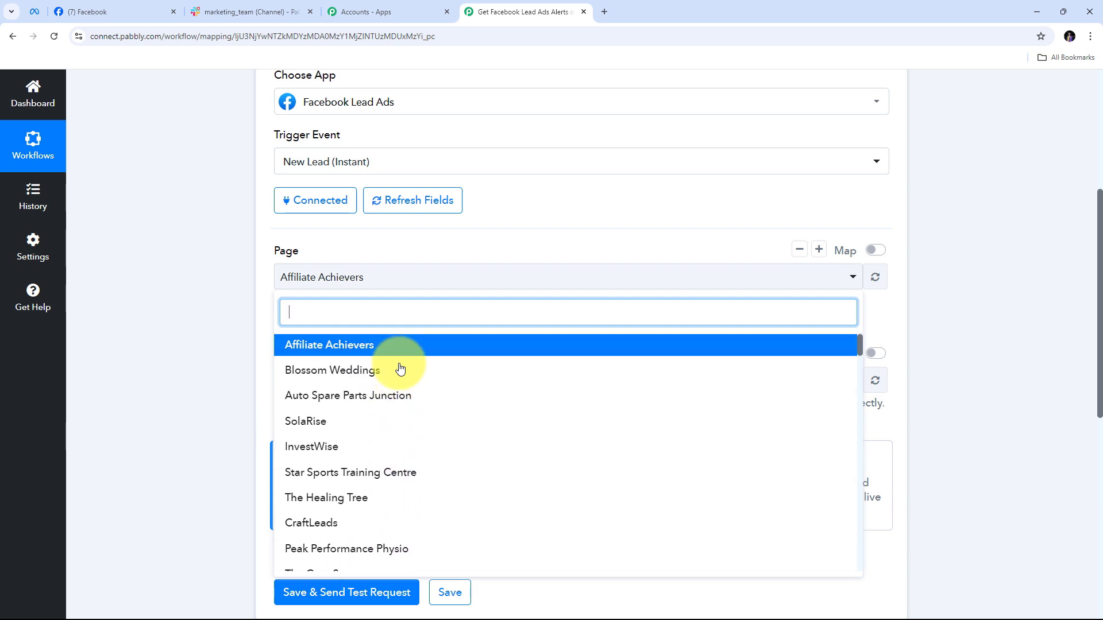
scroll(401, 369, "down", 6)
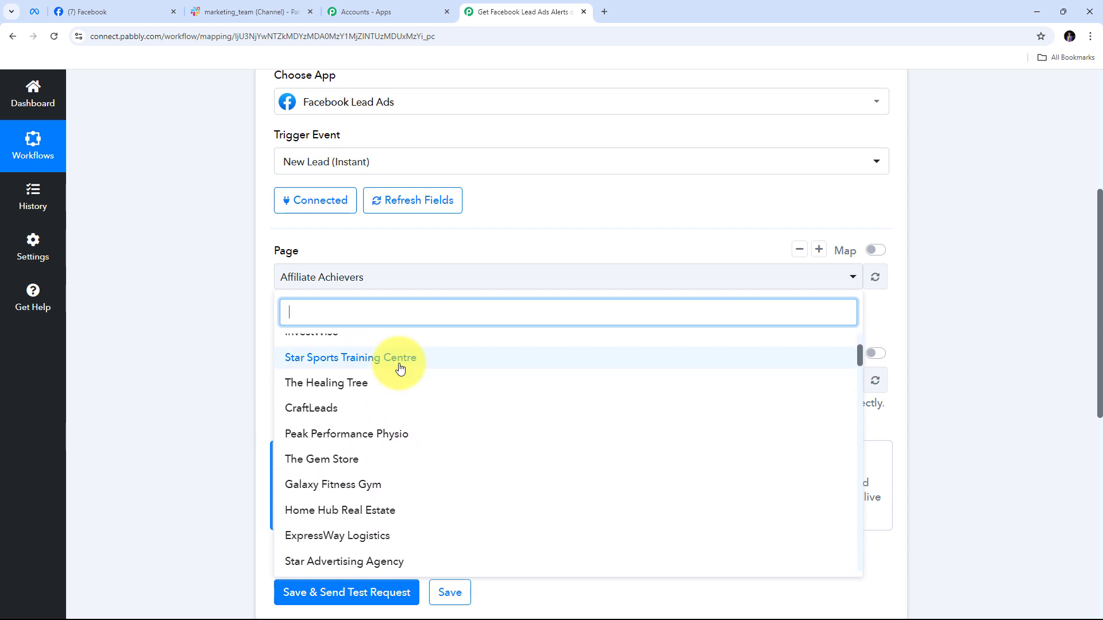
scroll(401, 369, "down", 4)
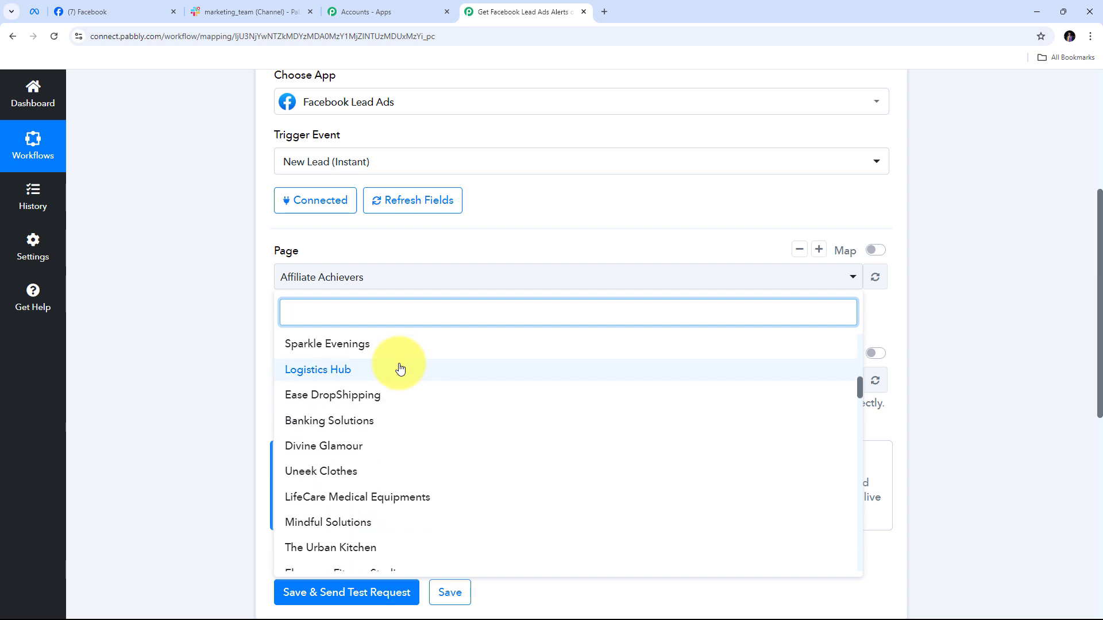
scroll(401, 369, "down", 5)
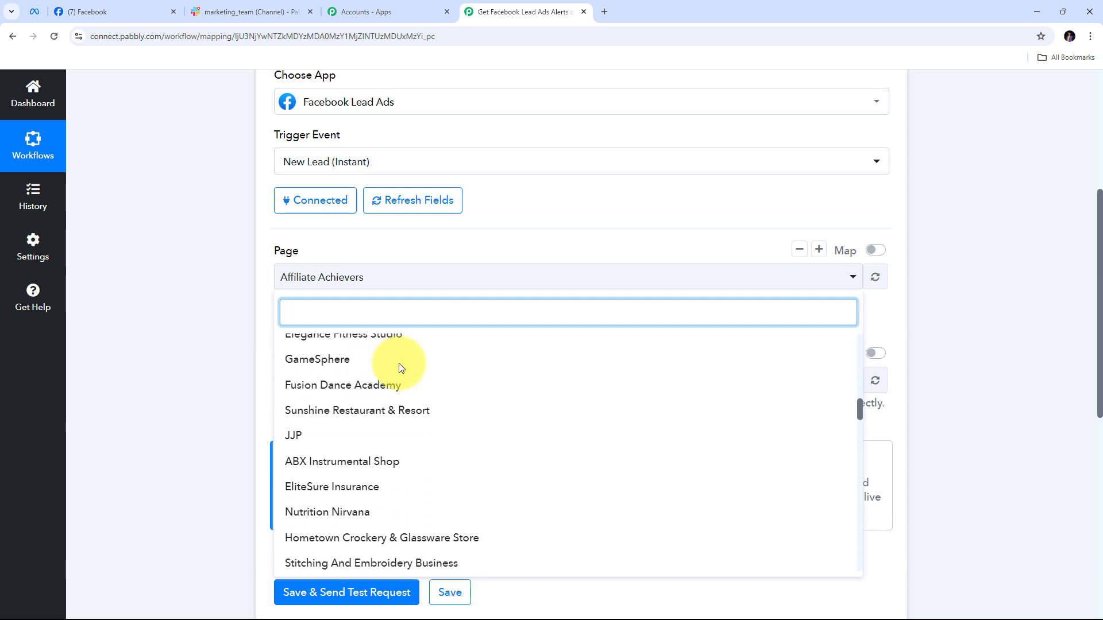
scroll(396, 374, "down", 1)
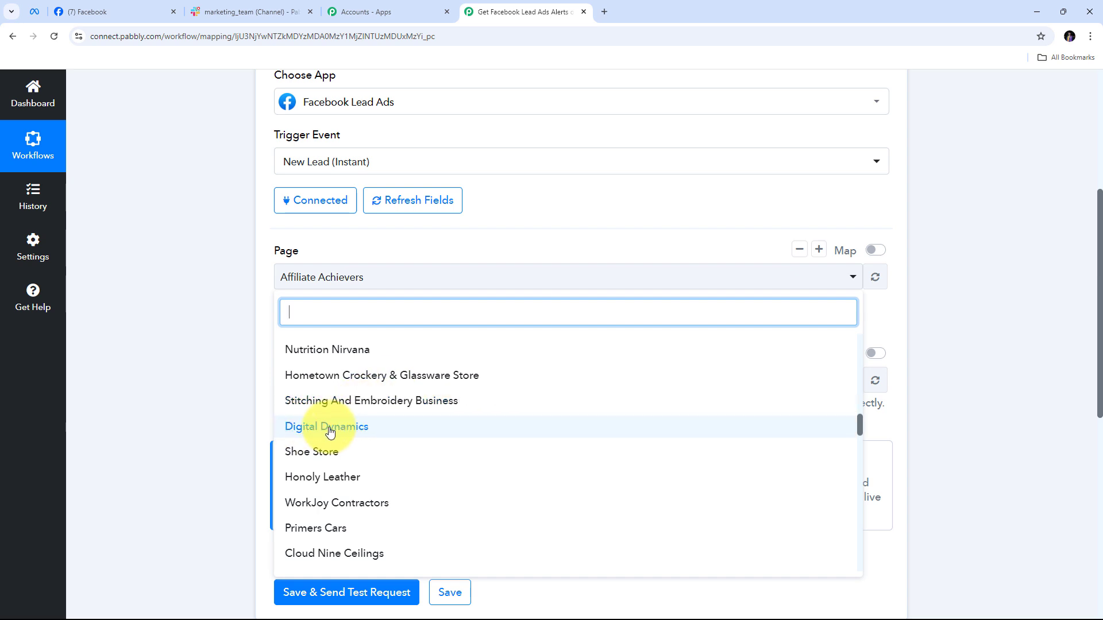
left_click(370, 431)
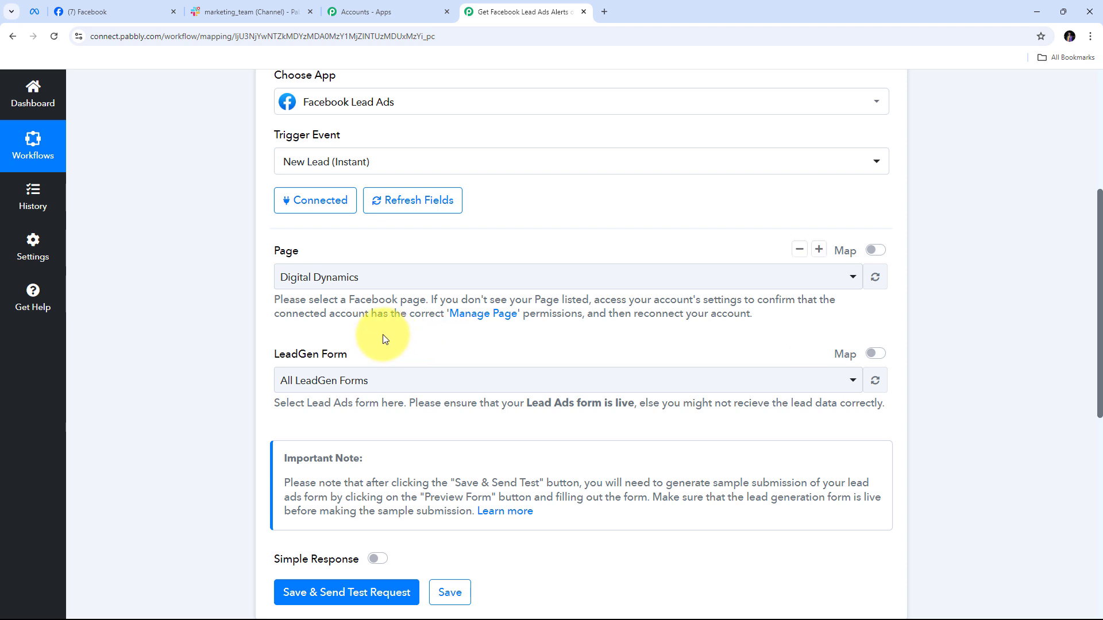
scroll(383, 334, "down", 1)
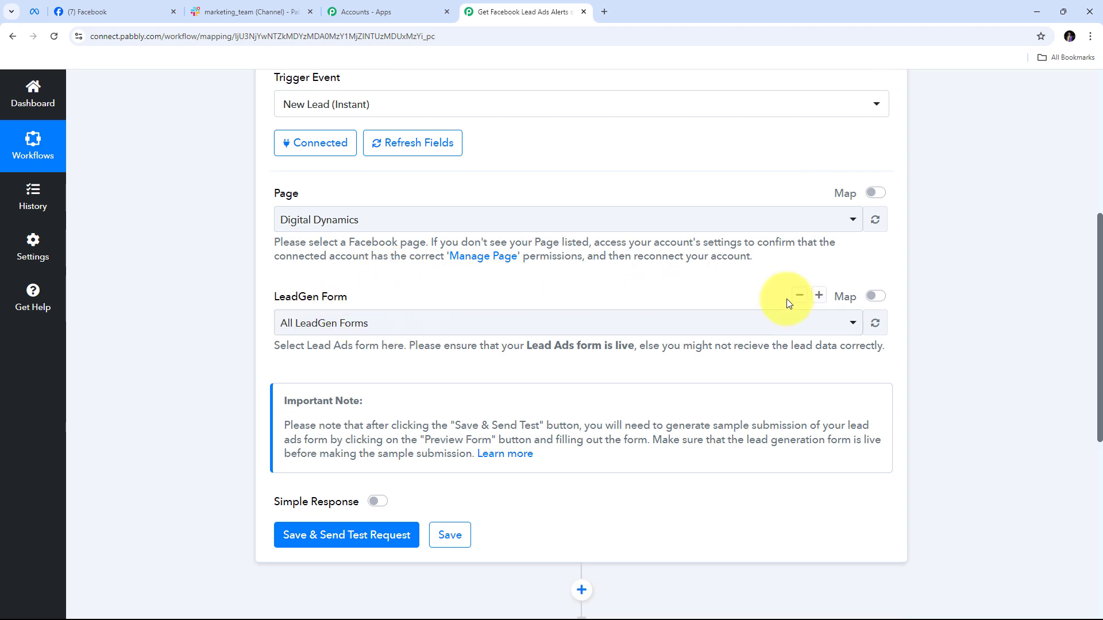
left_click(596, 322)
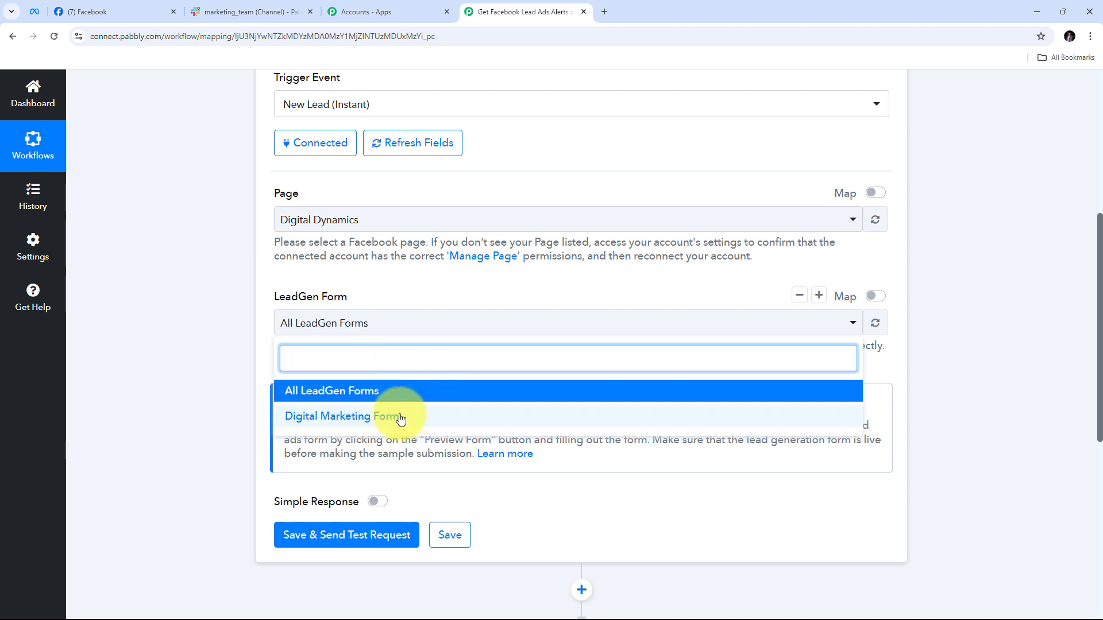
left_click(352, 398)
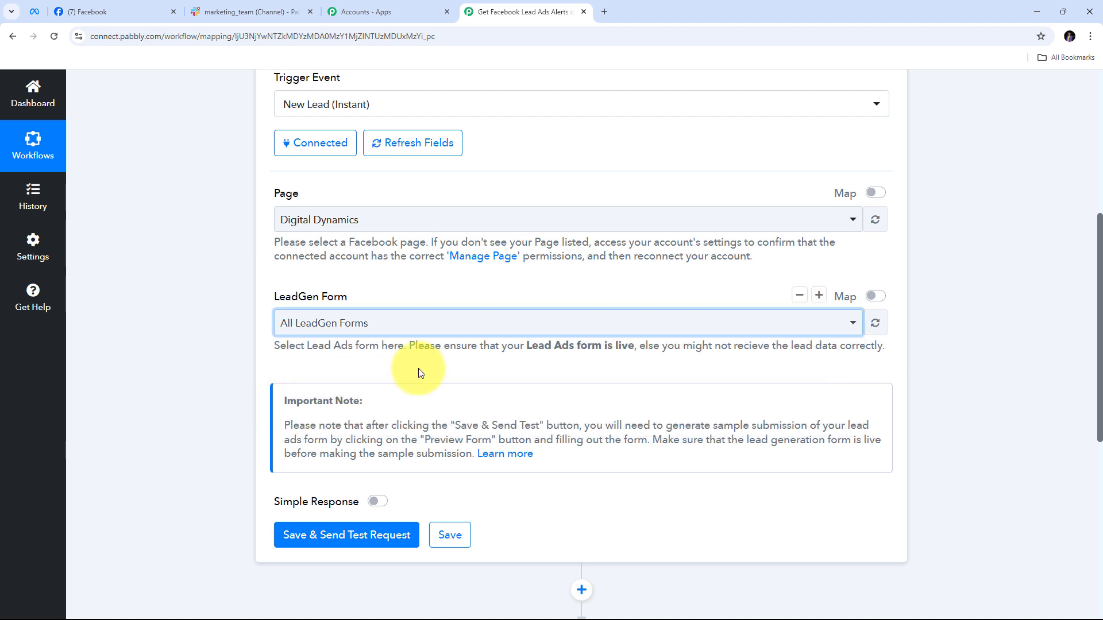
scroll(412, 365, "down", 2)
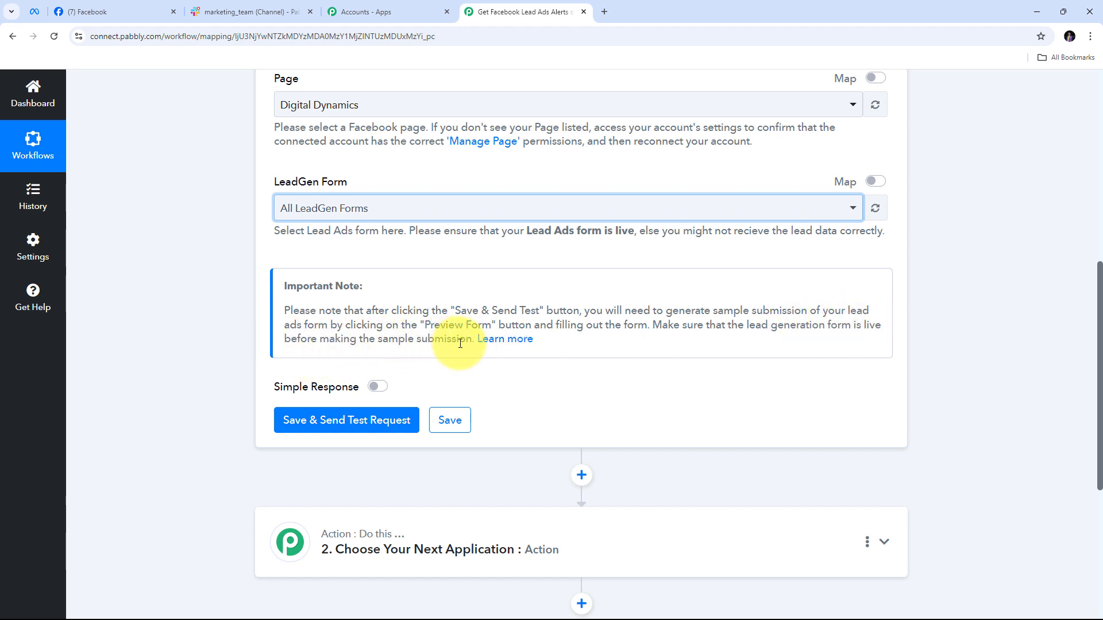
Save the trigger to await a test lead, then bring up the Meta for Developers tab
left_click(352, 424)
left_click(352, 424)
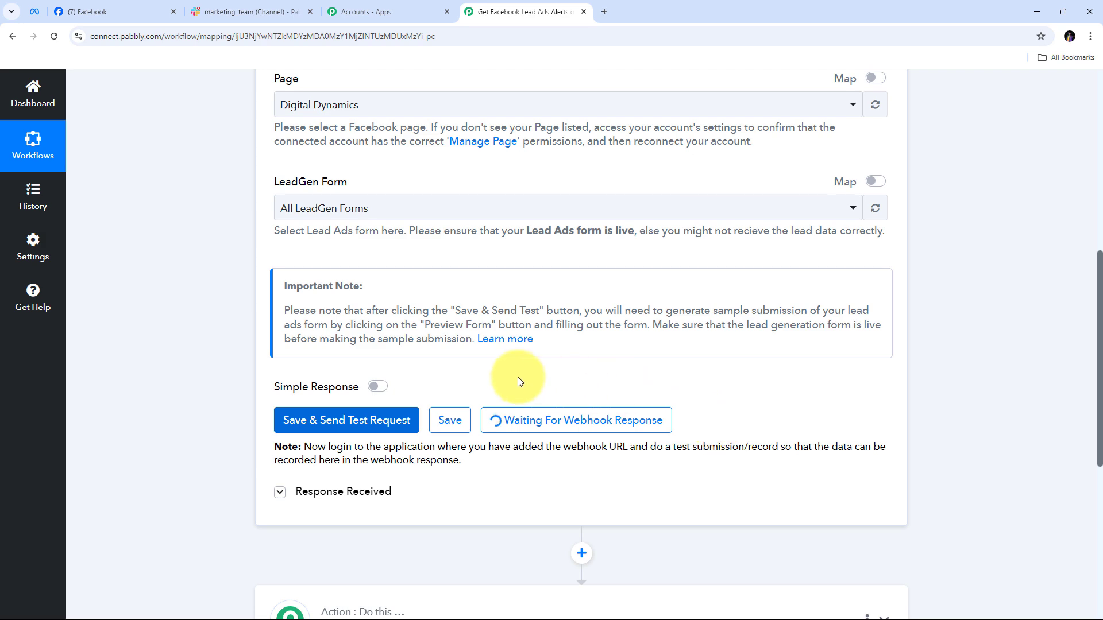
left_click(33, 13)
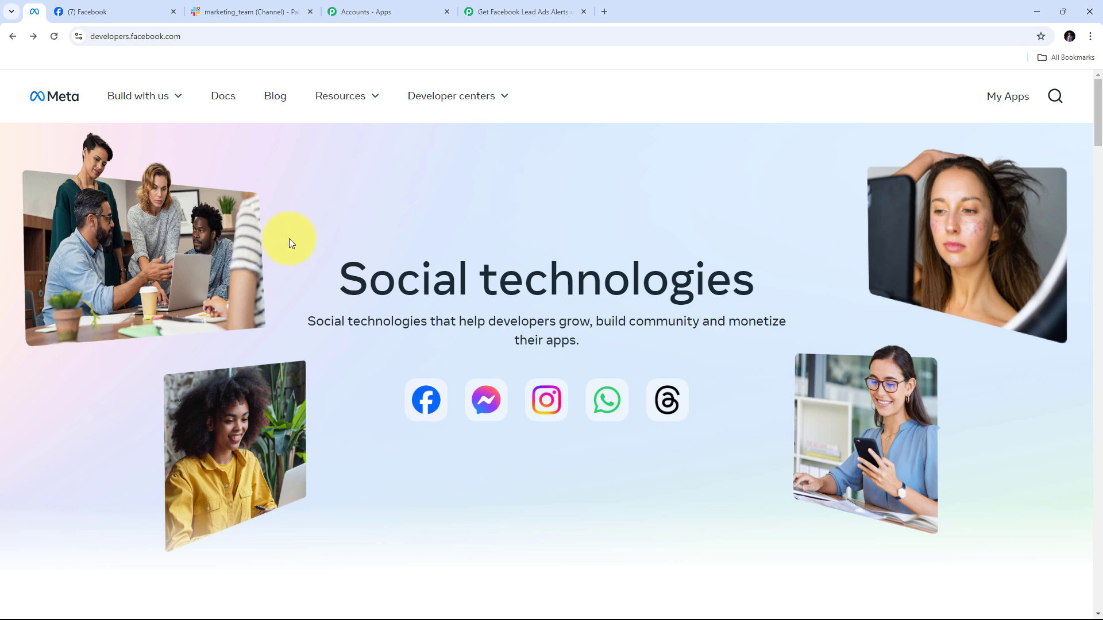
Go from Meta developer resources to the tools page and open the Lead Ads testing tool
left_click(342, 97)
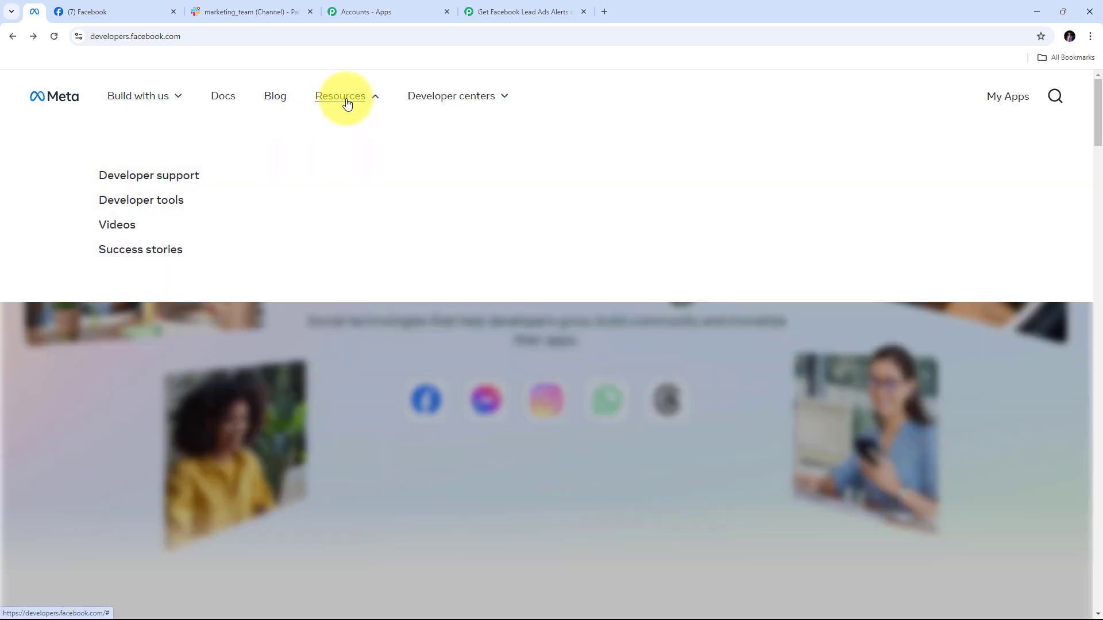
left_click(160, 202)
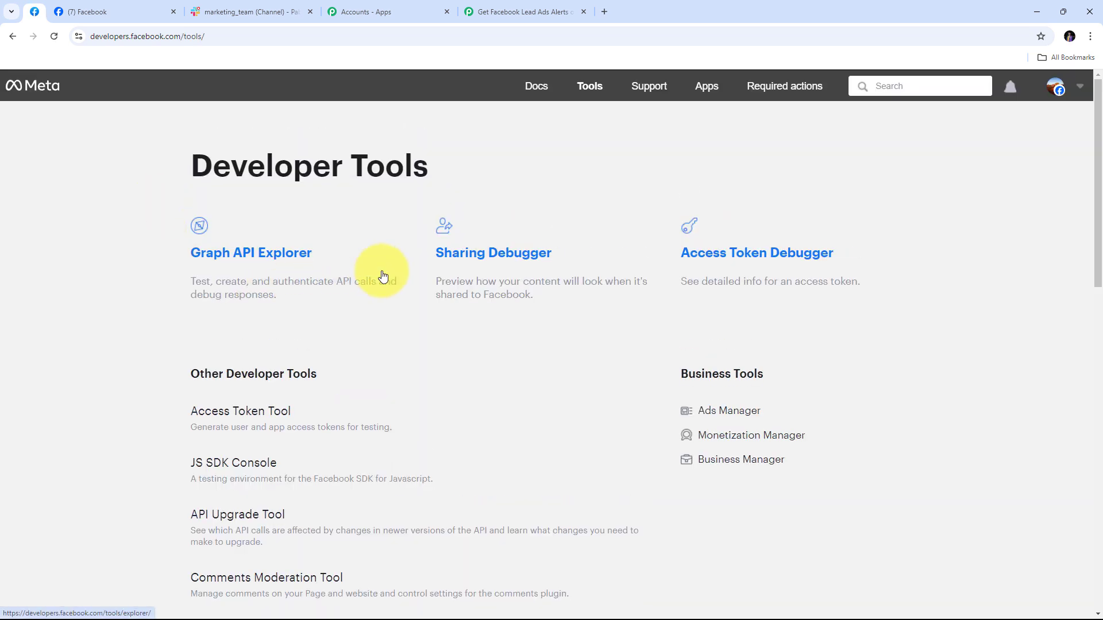
scroll(383, 276, "down", 6)
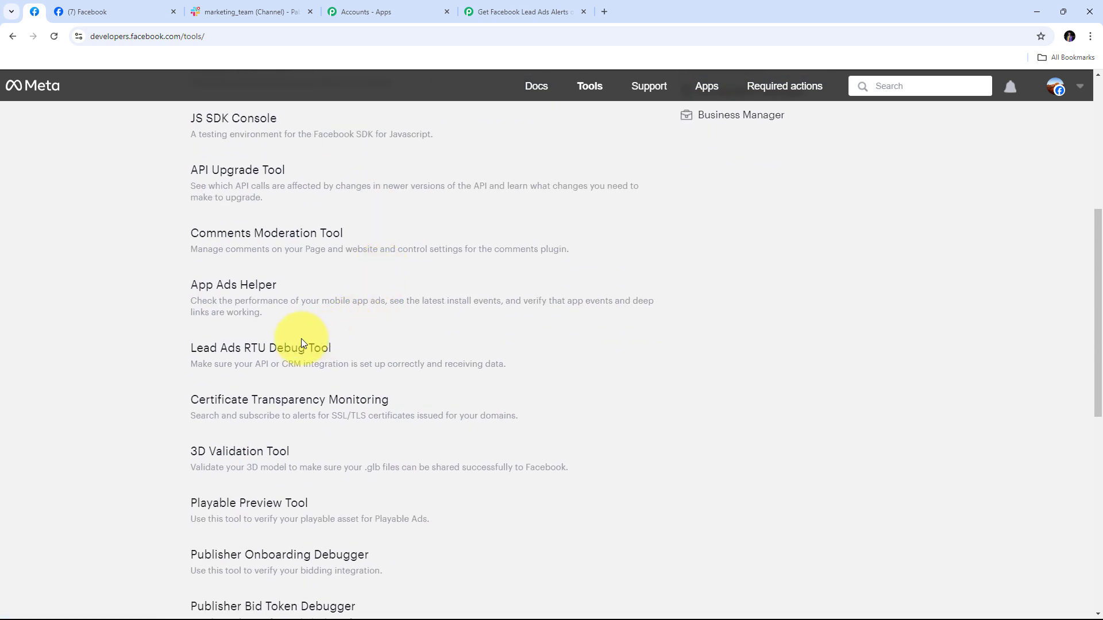
left_click(236, 355)
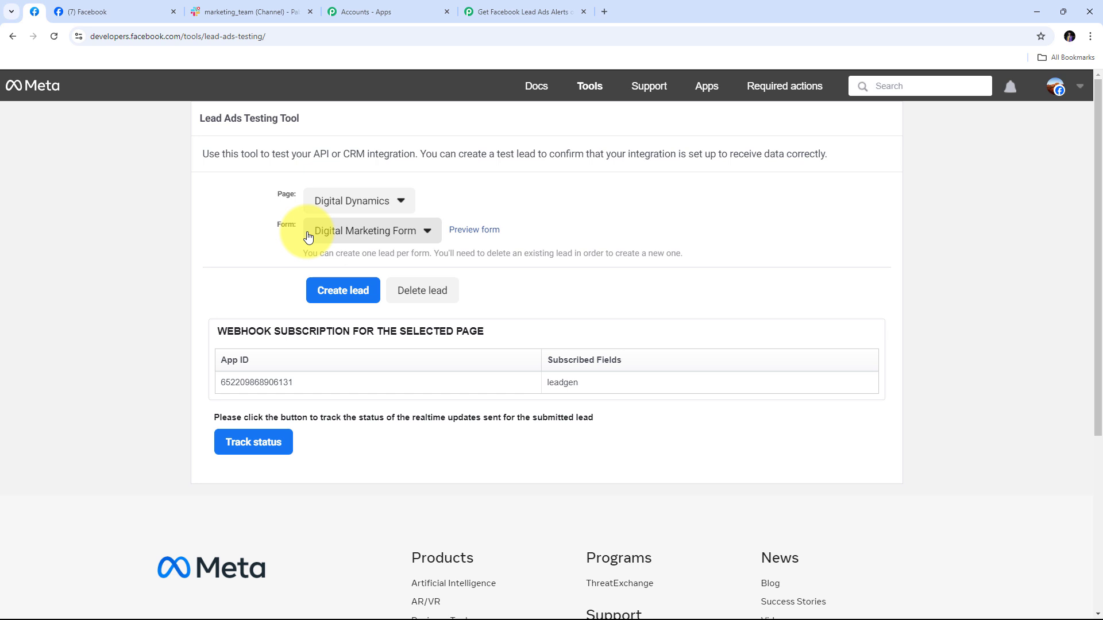
Preview the lead form and fill in a test full name, email address and phone number
left_click(474, 232)
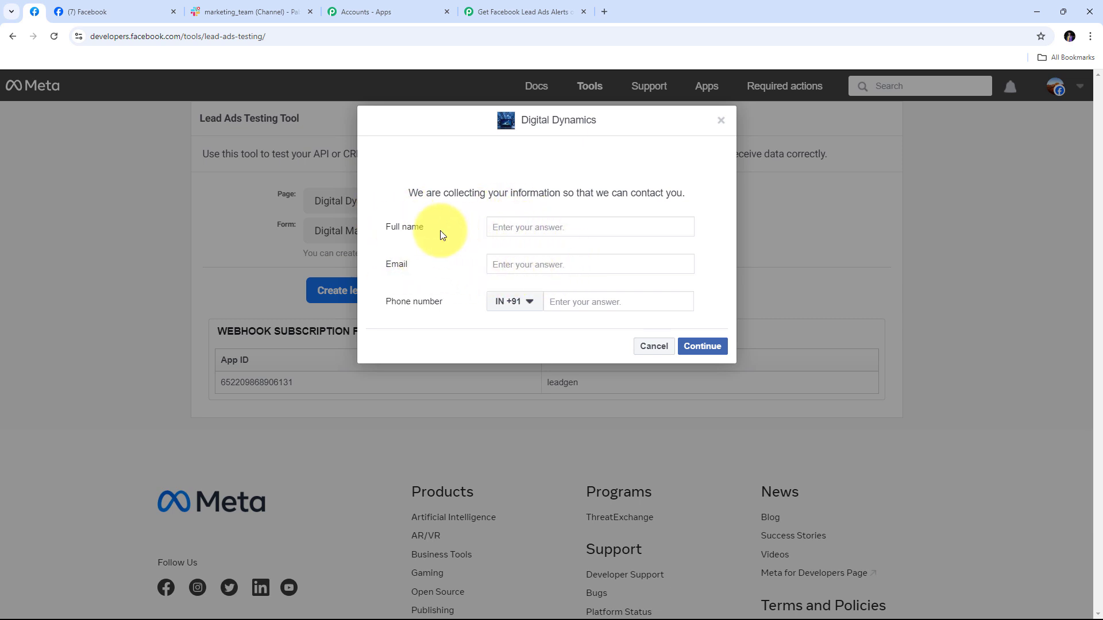
left_click(520, 228)
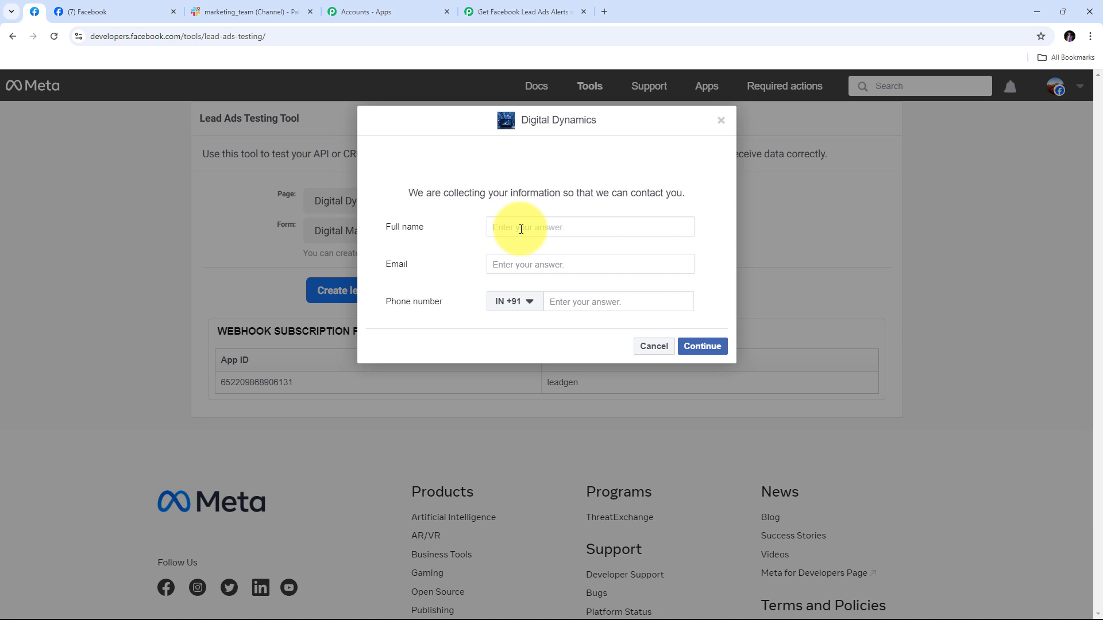
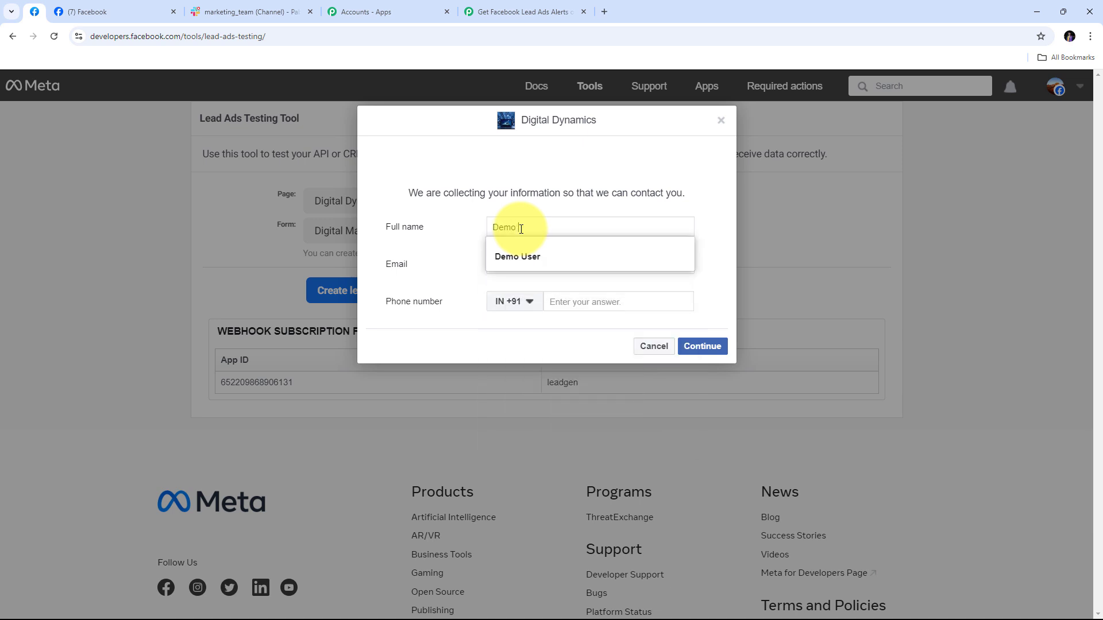
key("Down")
key("Return")
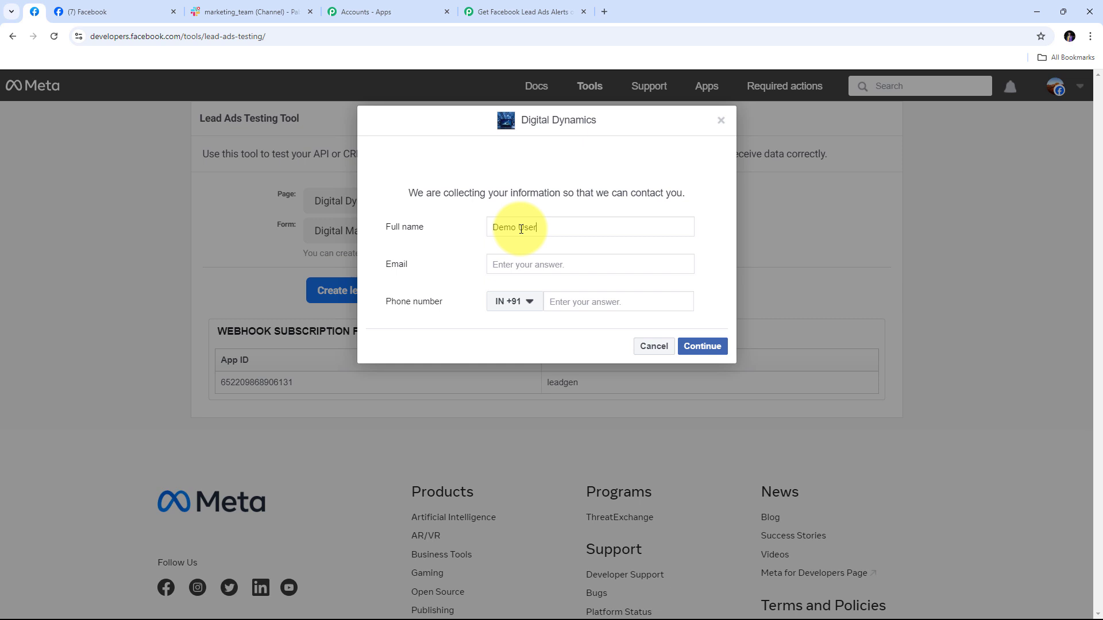
key("Tab")
key("Tab")
key("Tab")
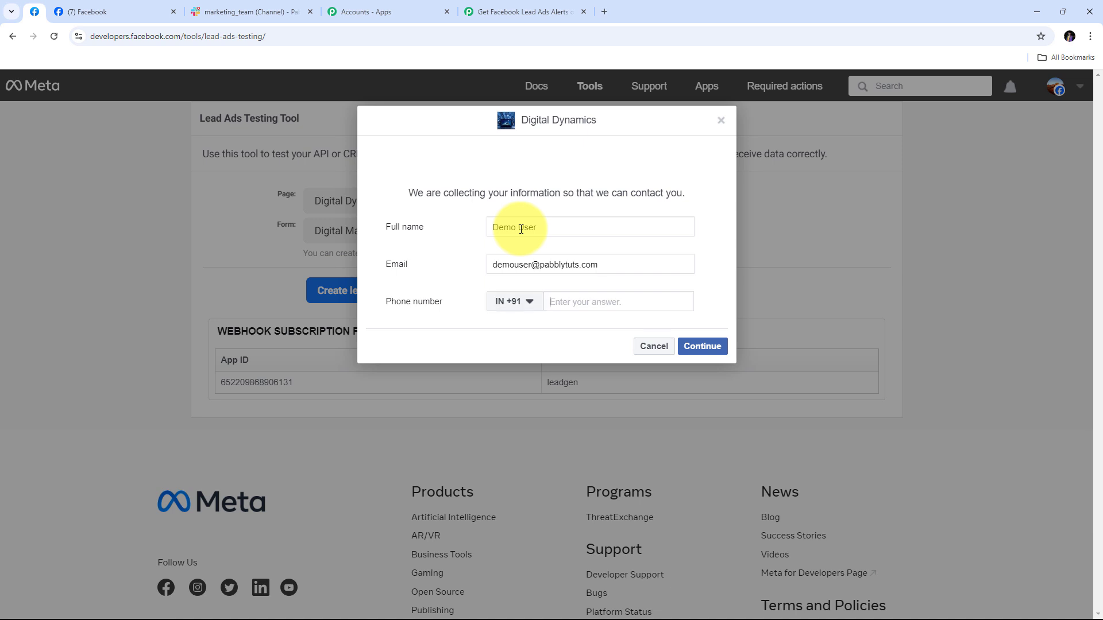
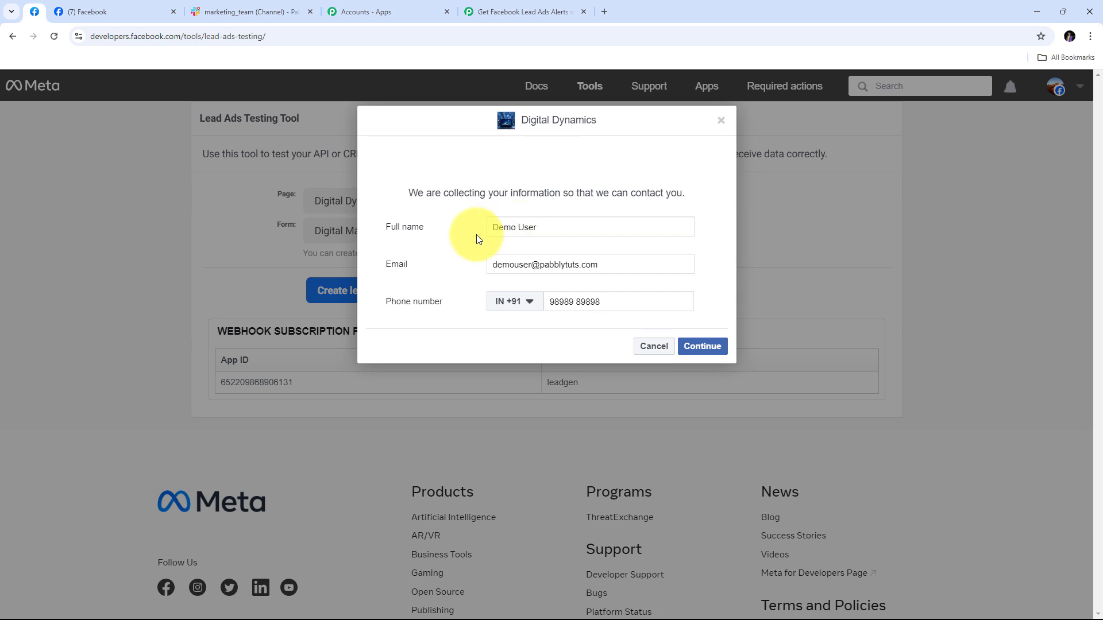
Submit the test lead and return to the Pabbly workflow
left_click(704, 347)
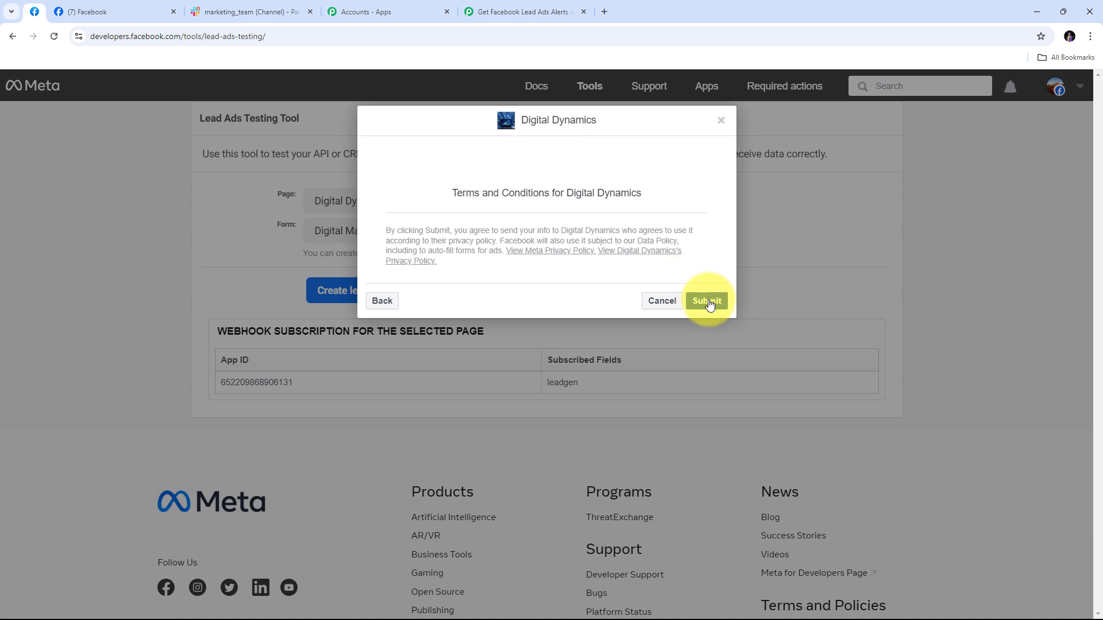
left_click(707, 301)
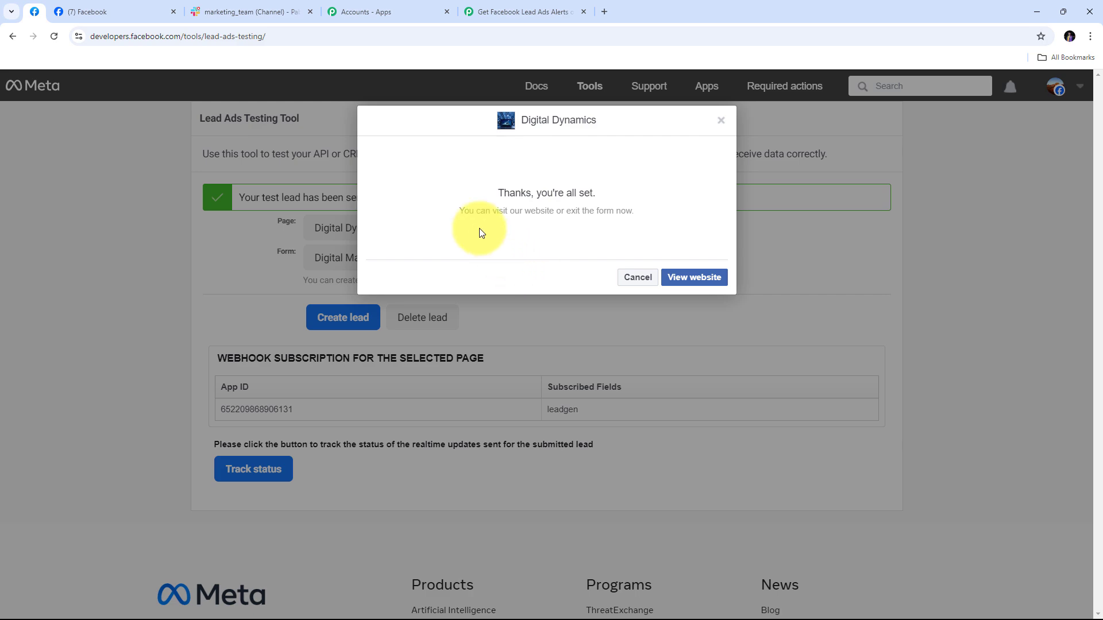
left_click(505, 10)
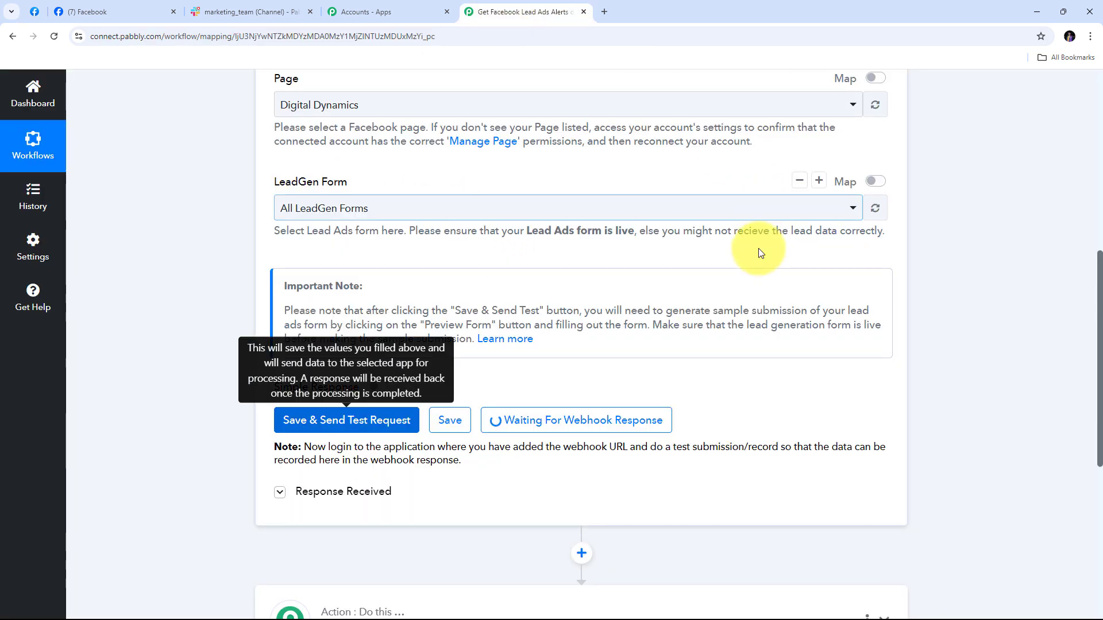
Inspect the test lead's captured full name, email and phone number under Response Received
scroll(987, 231, "down", 4)
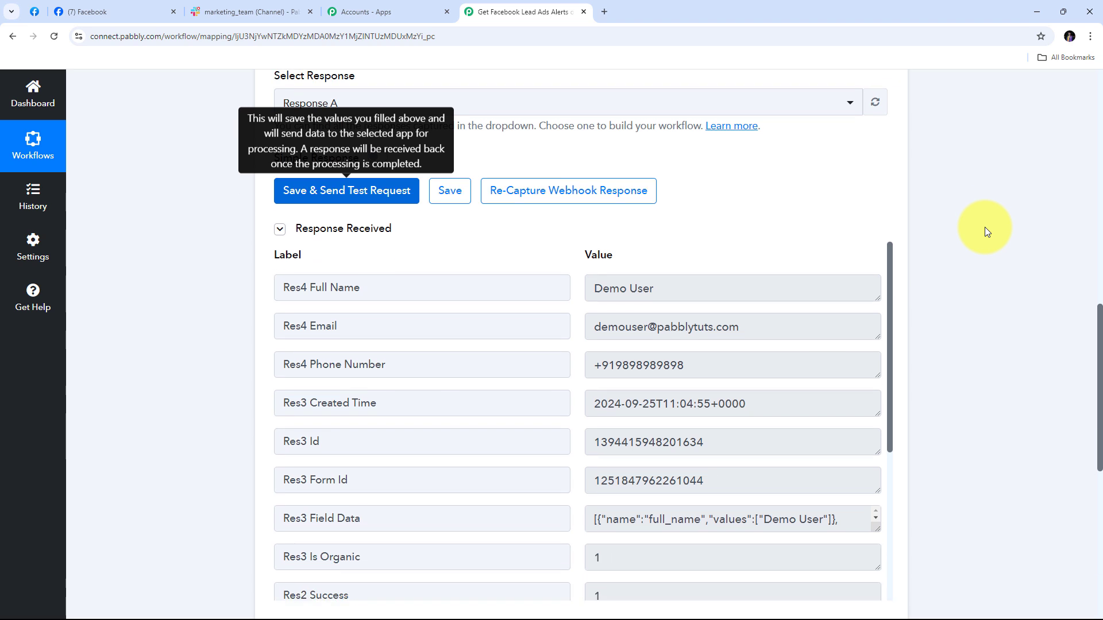
scroll(984, 227, "down", 2)
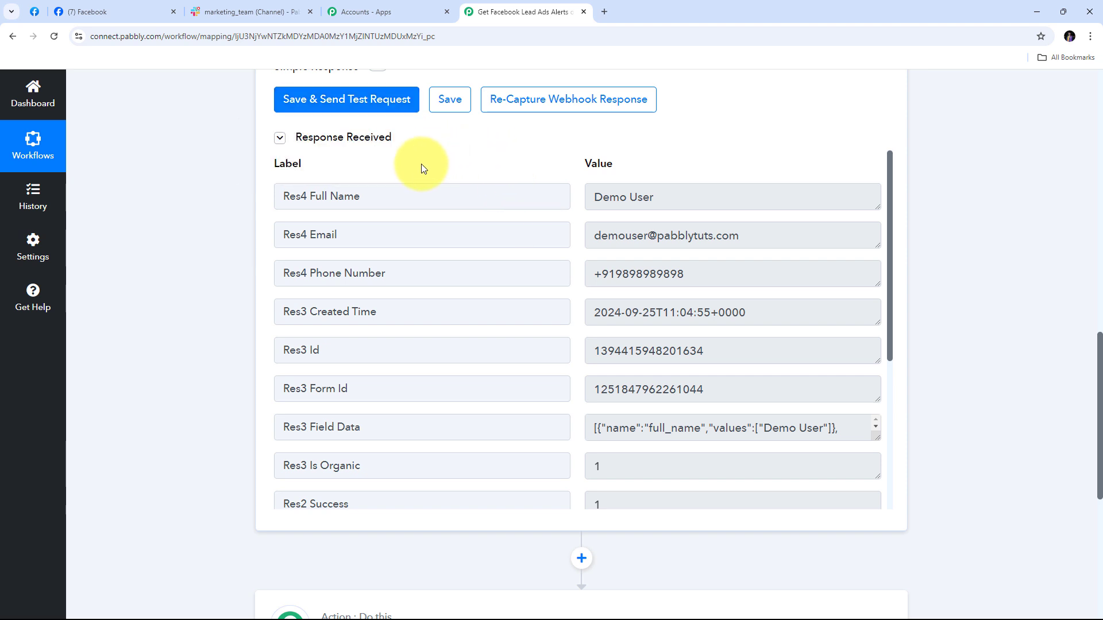
left_click(707, 200)
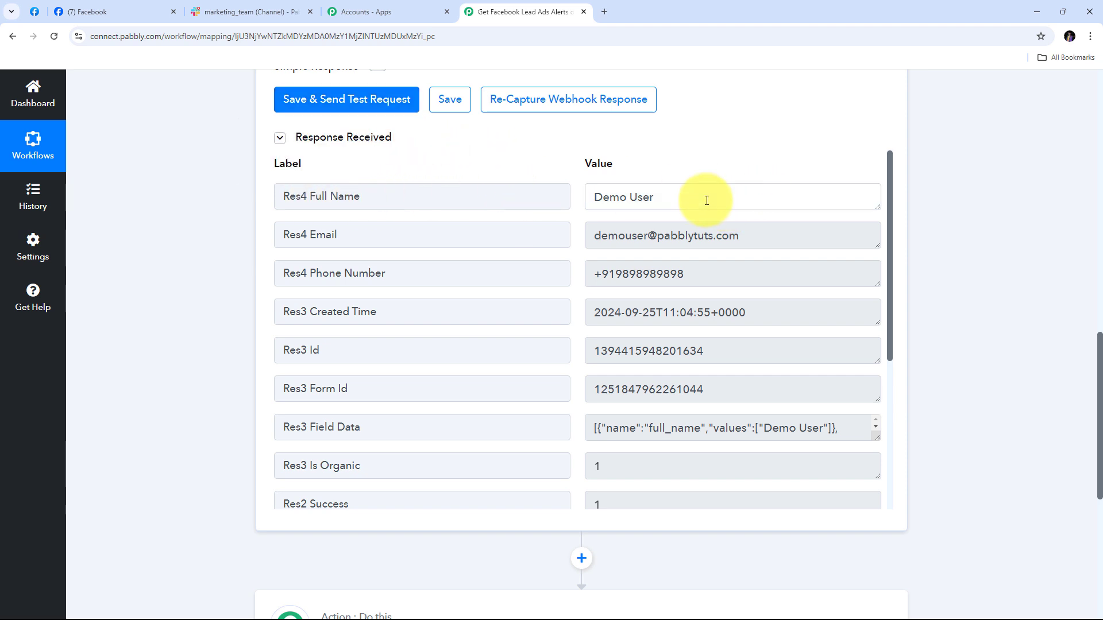
left_click_drag(707, 199, 571, 202)
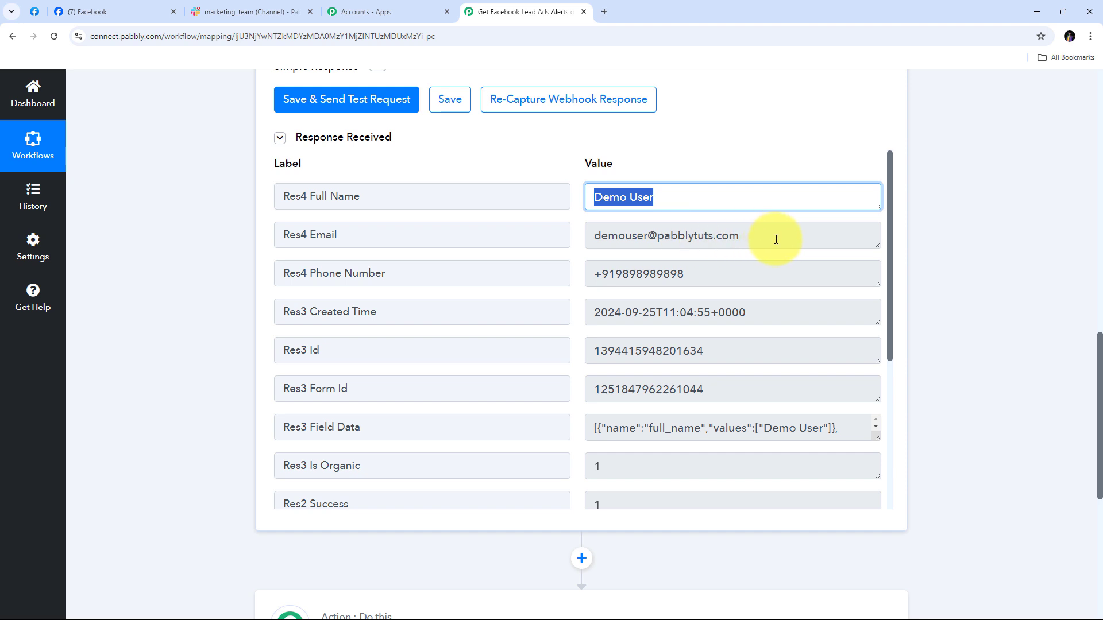
left_click_drag(776, 239, 507, 239)
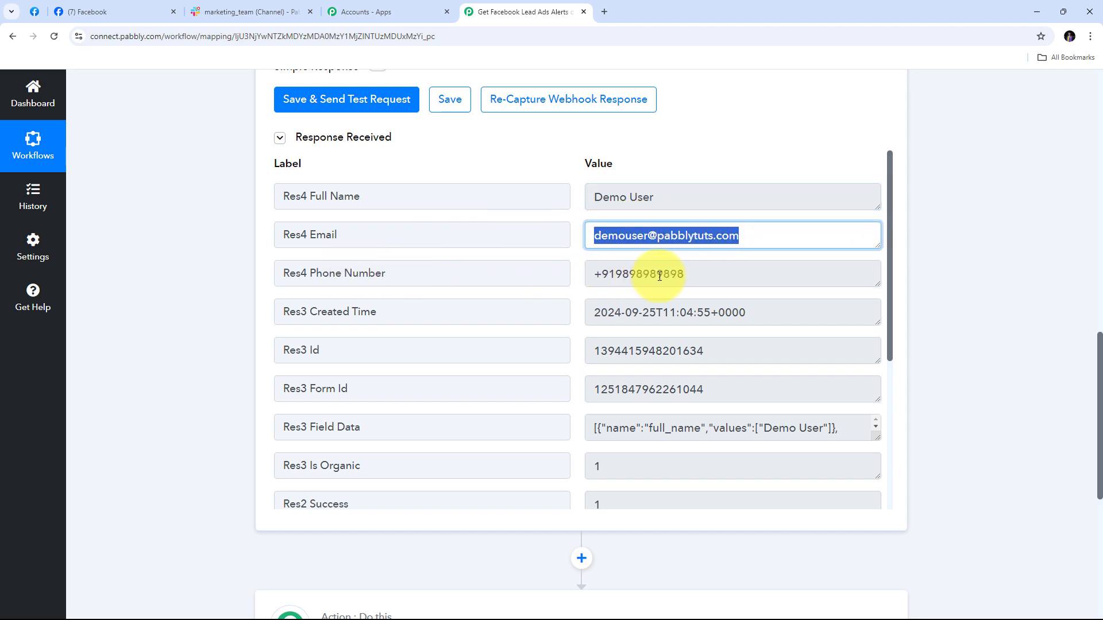
left_click_drag(714, 275, 500, 278)
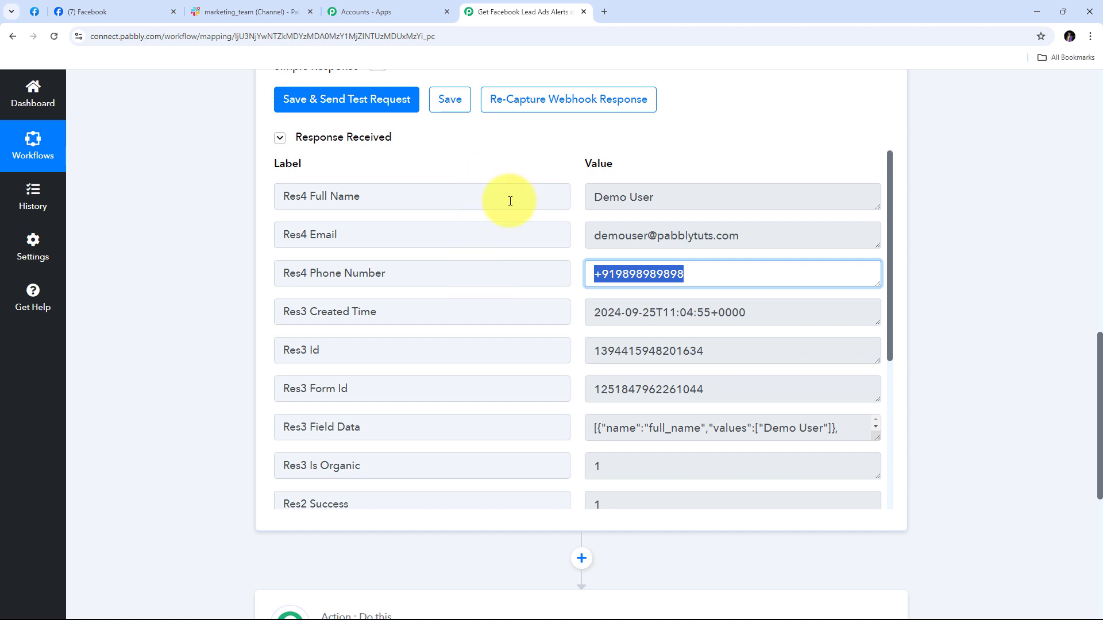
scroll(933, 201, "down", 2)
scroll(933, 202, "down", 1)
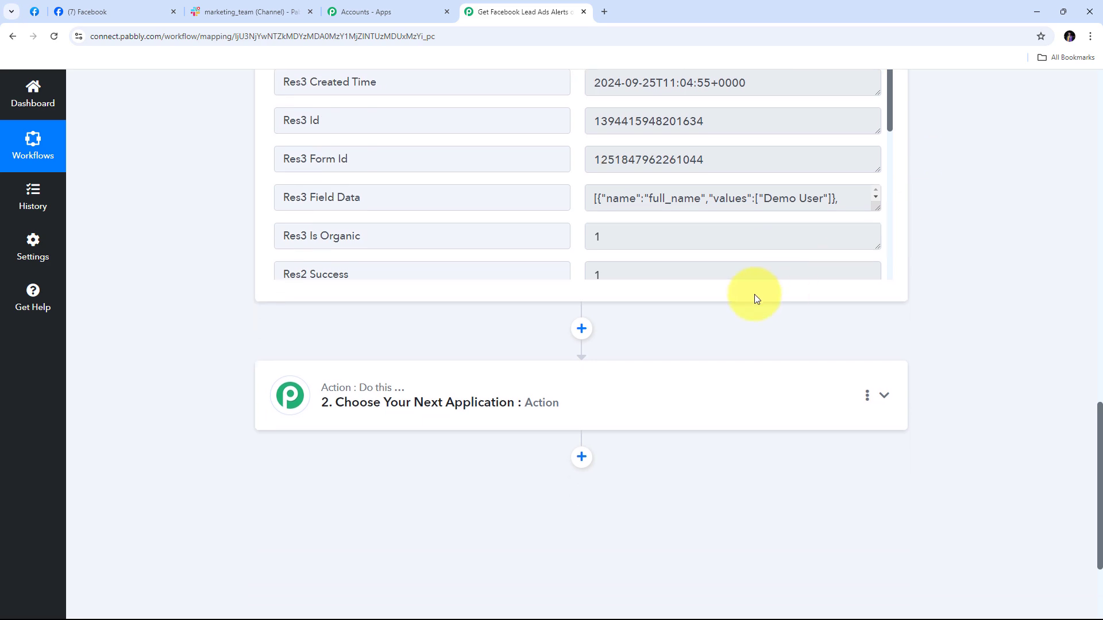
Choose Slack as the next action app with the Send Channel Message event
left_click(689, 400)
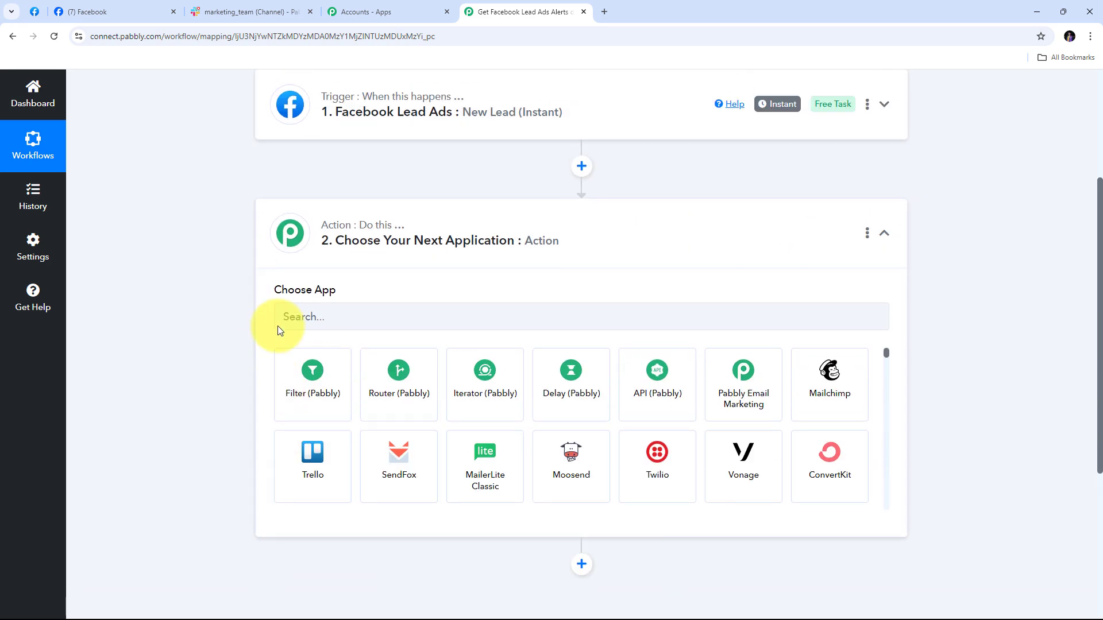
left_click(305, 315)
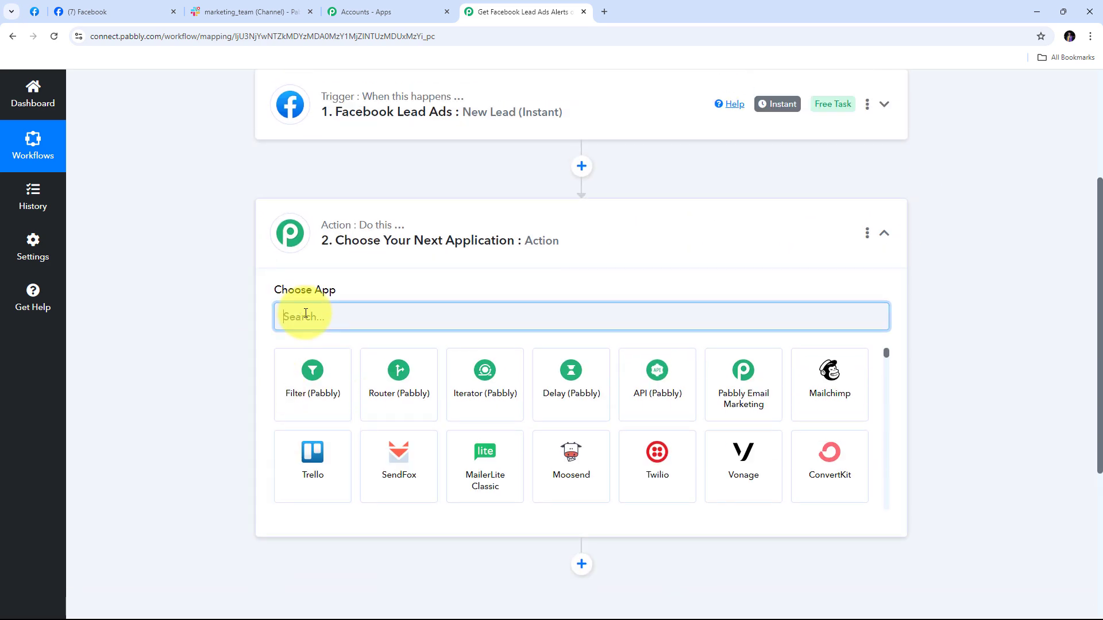
type("Slack")
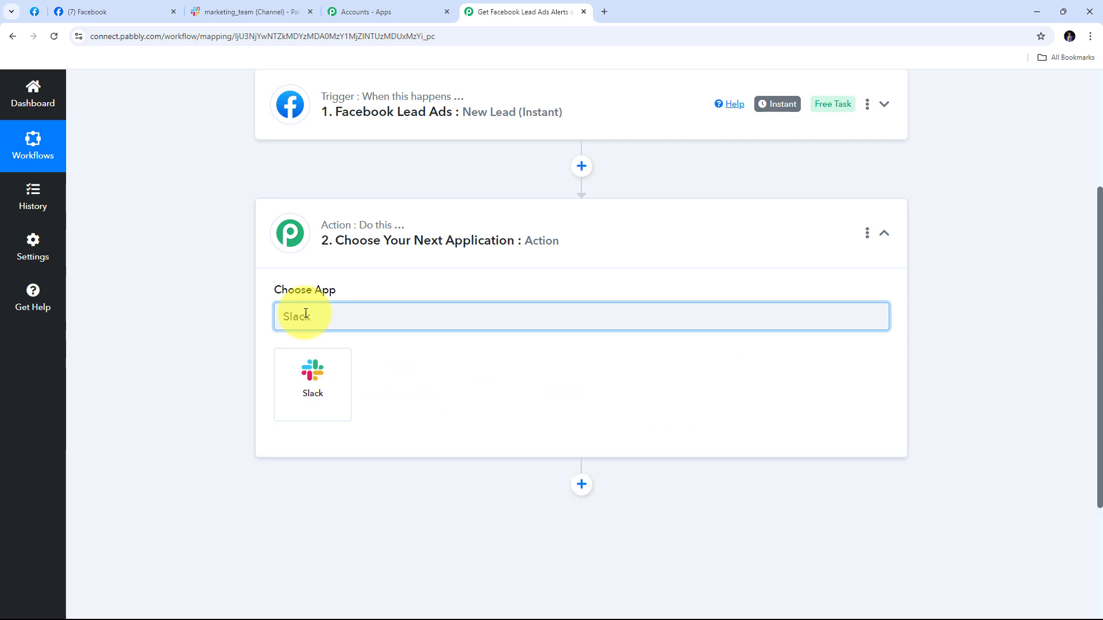
left_click(315, 390)
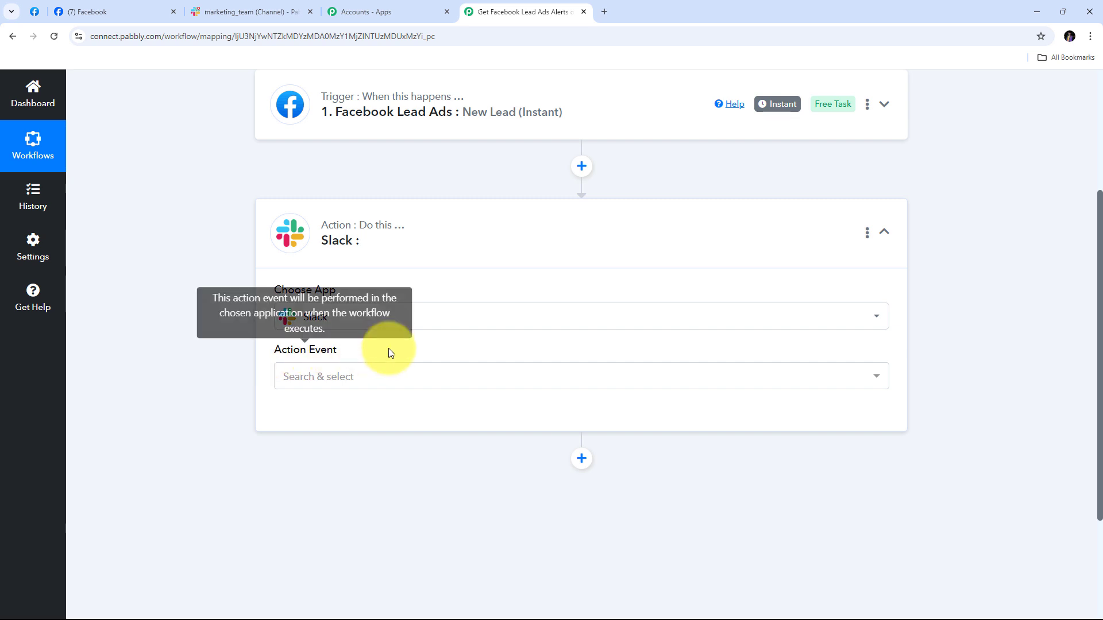
left_click(513, 383)
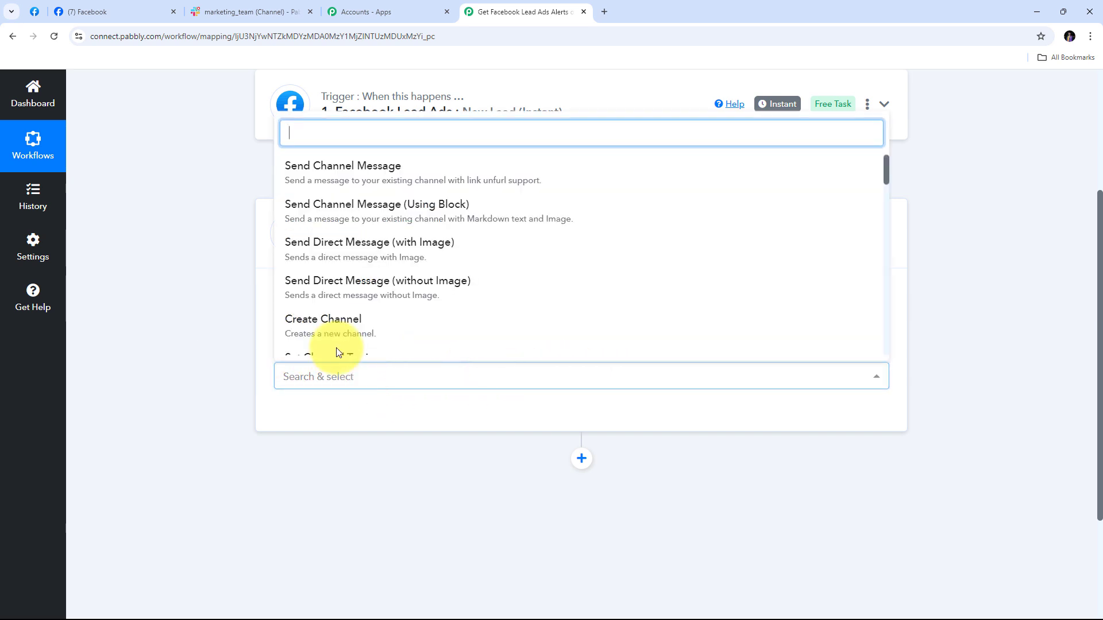
left_click(391, 179)
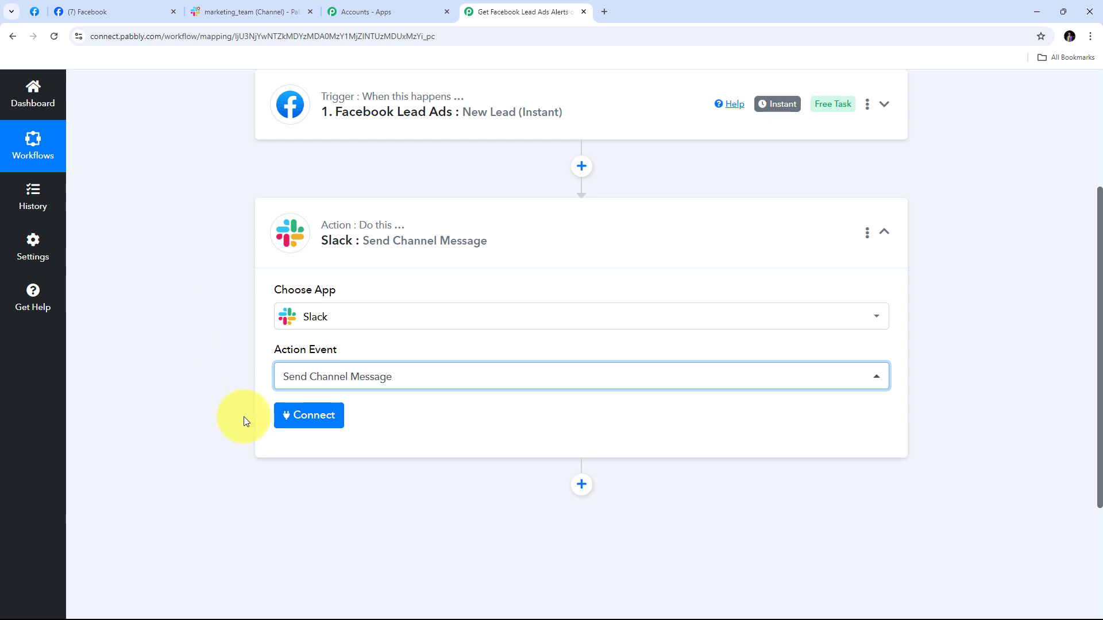
Add a new Slack connection and allow Pabbly Connect access to the Slack workspace
left_click(307, 421)
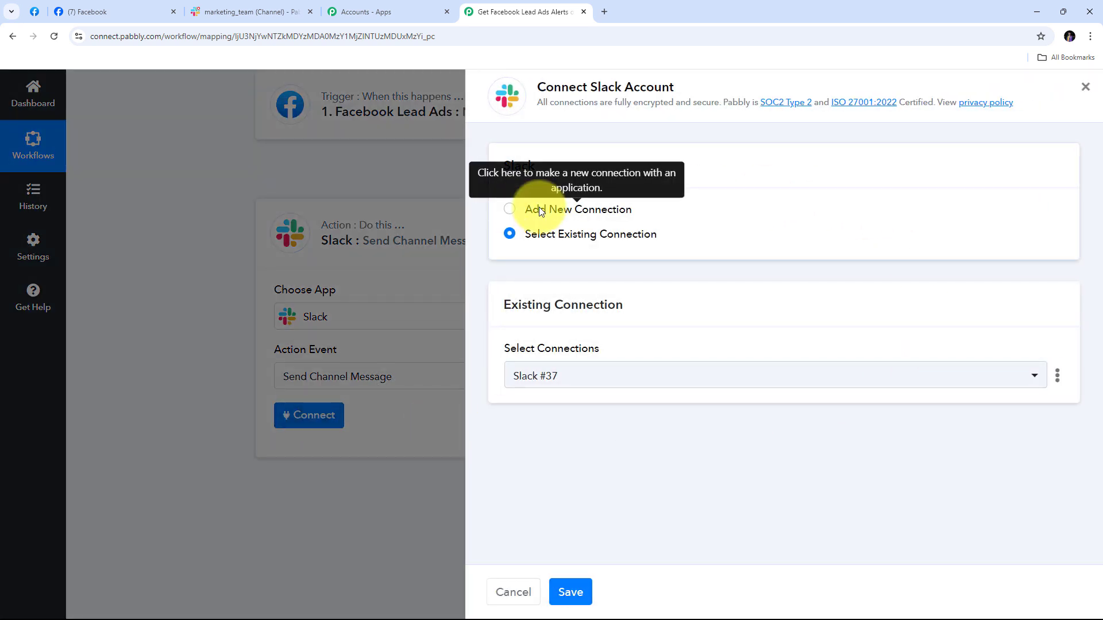
left_click(538, 209)
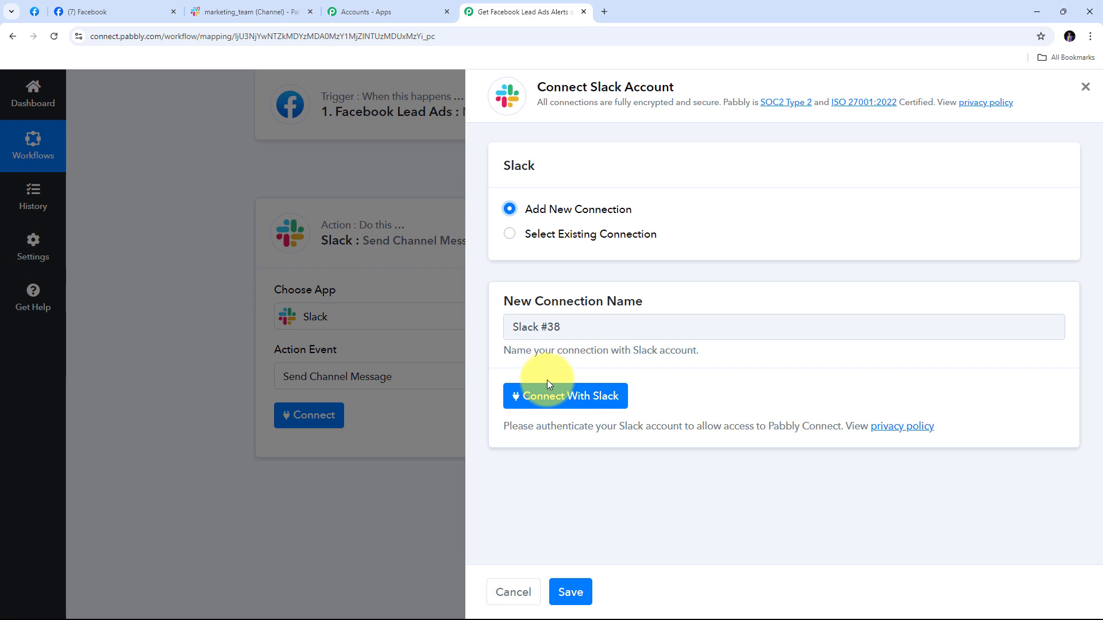
left_click(557, 402)
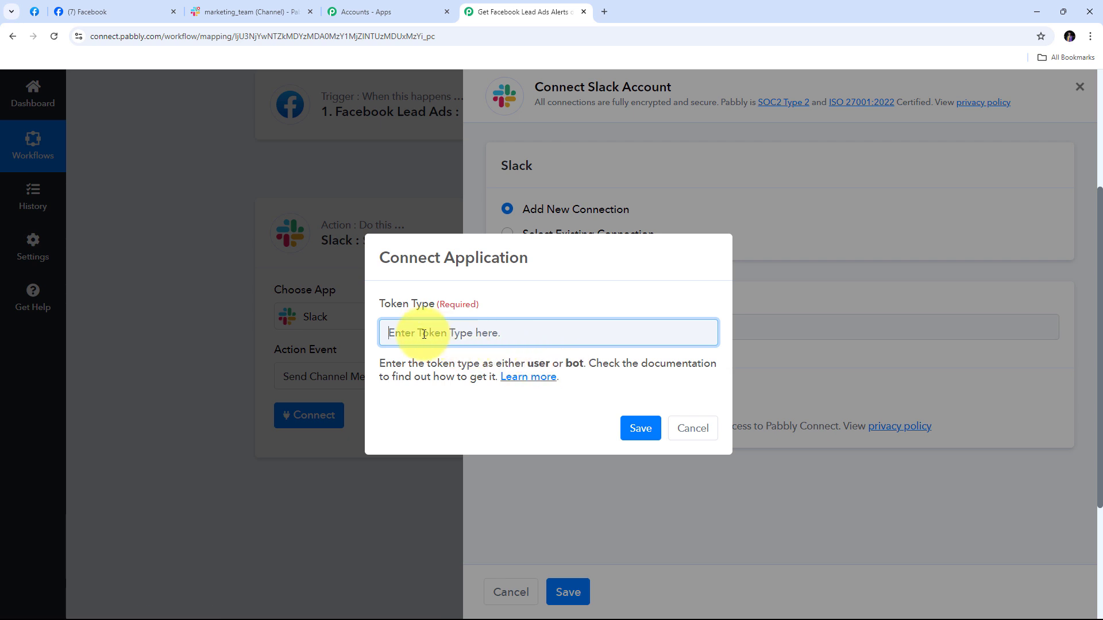
type("user")
left_click(642, 430)
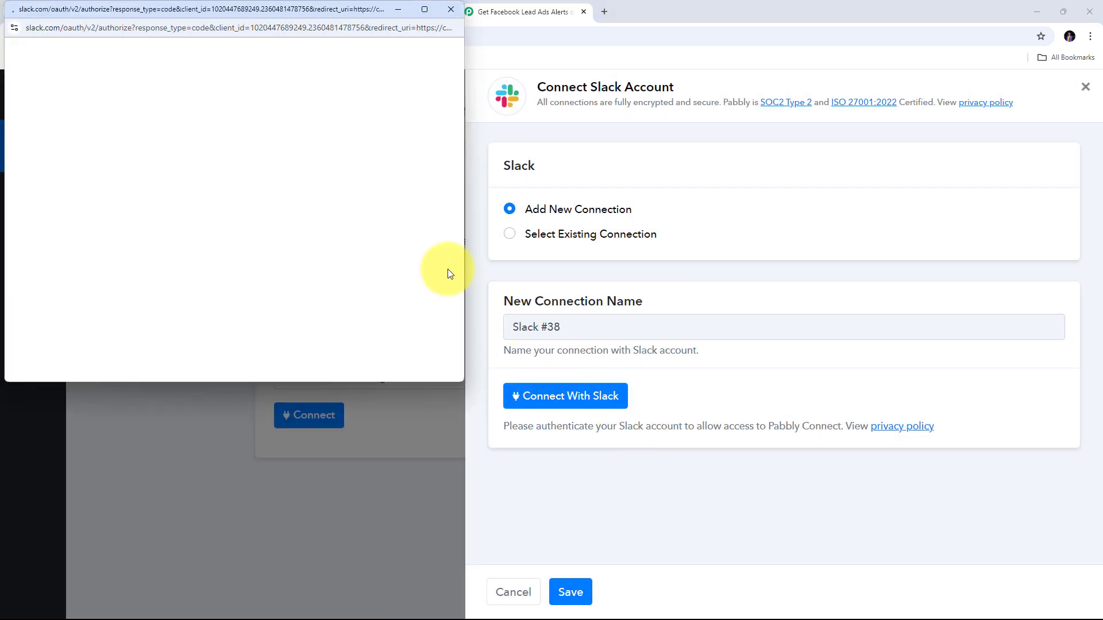
scroll(354, 168, "down", 5)
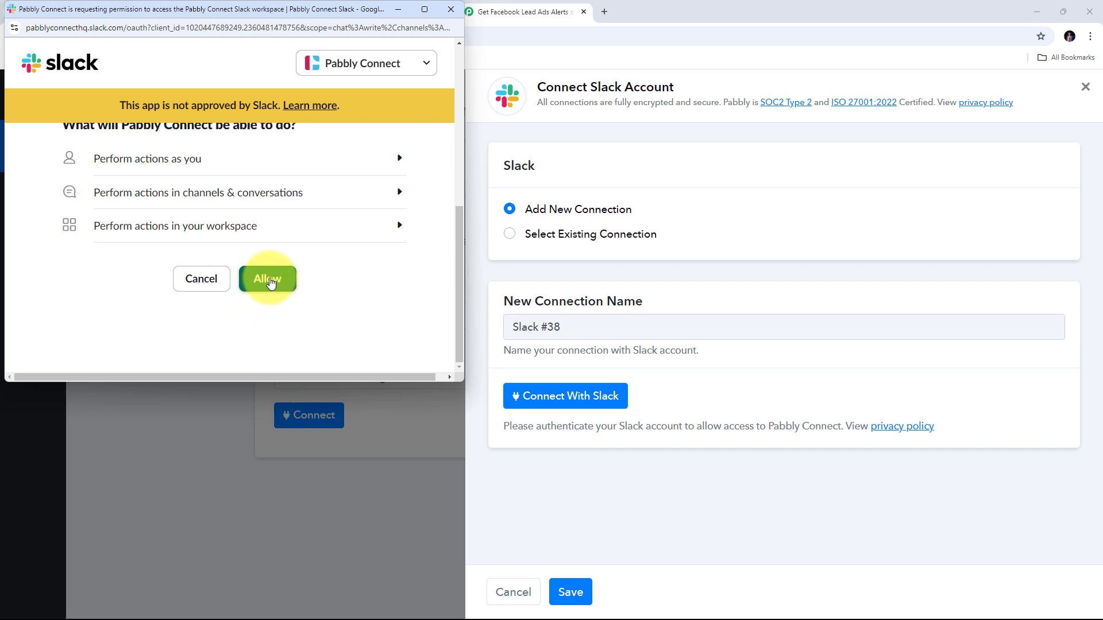
left_click(270, 281)
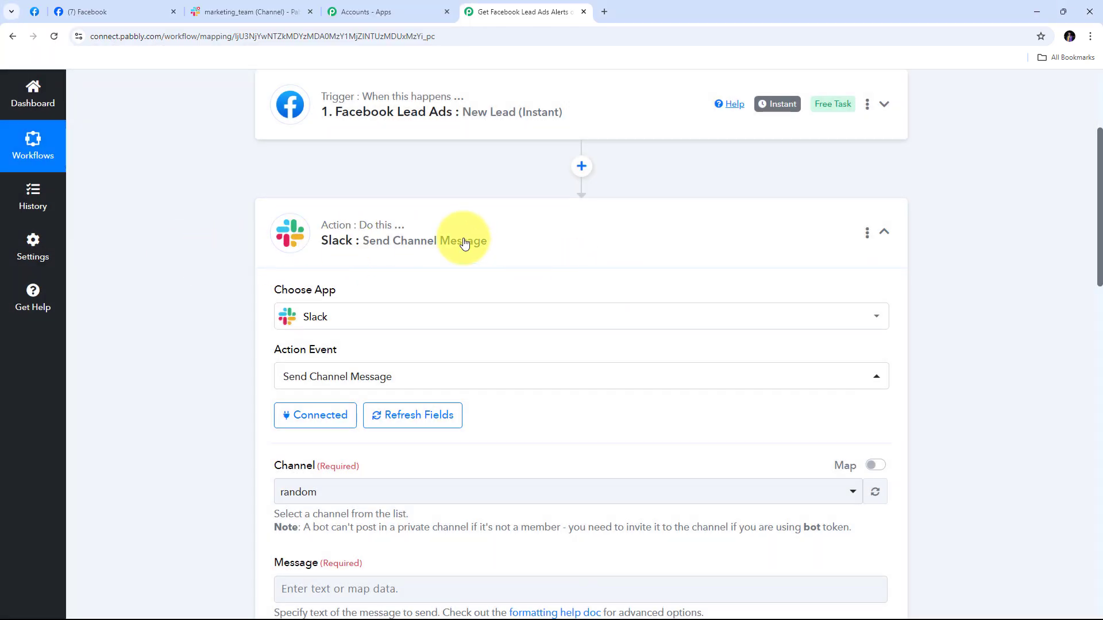
Check the exact channel name in the Slack tab, then return to the workflow
scroll(459, 239, "down", 4)
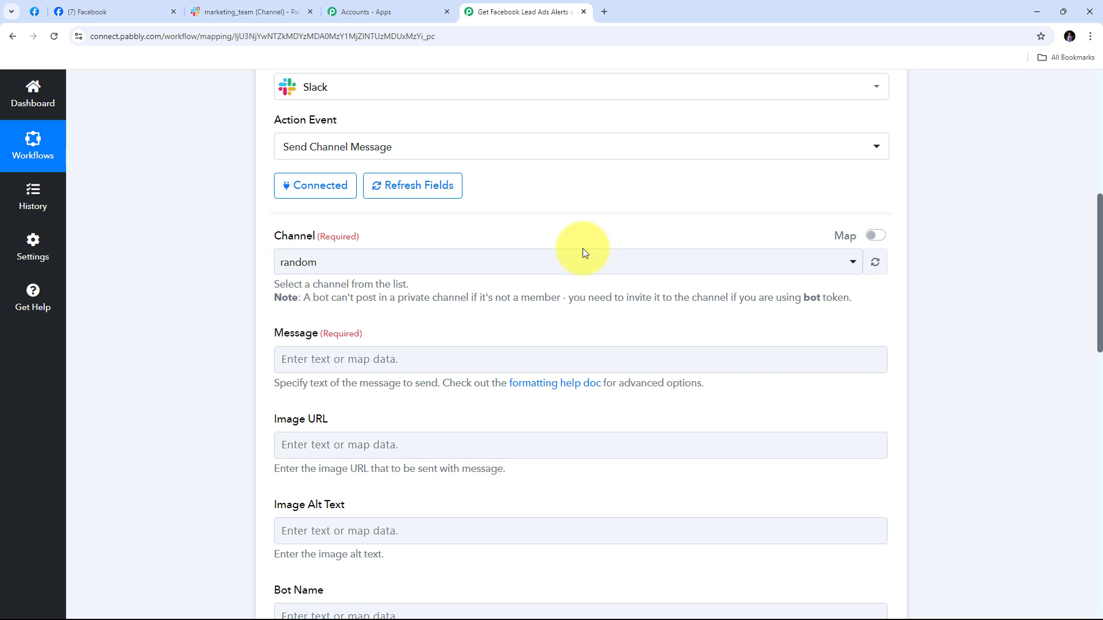
left_click(233, 12)
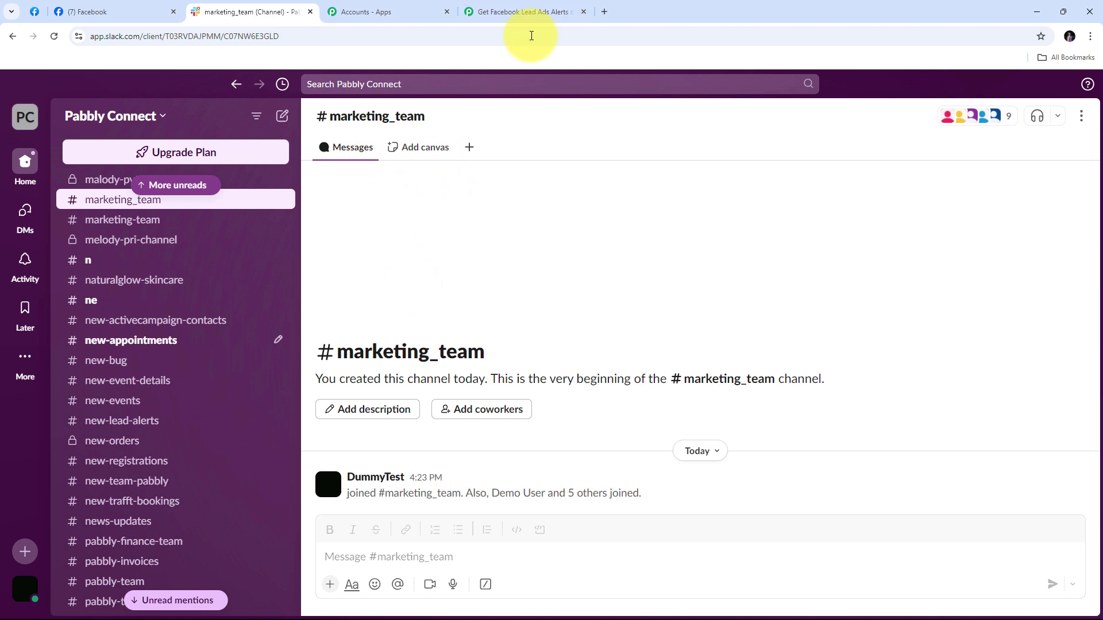
left_click(534, 4)
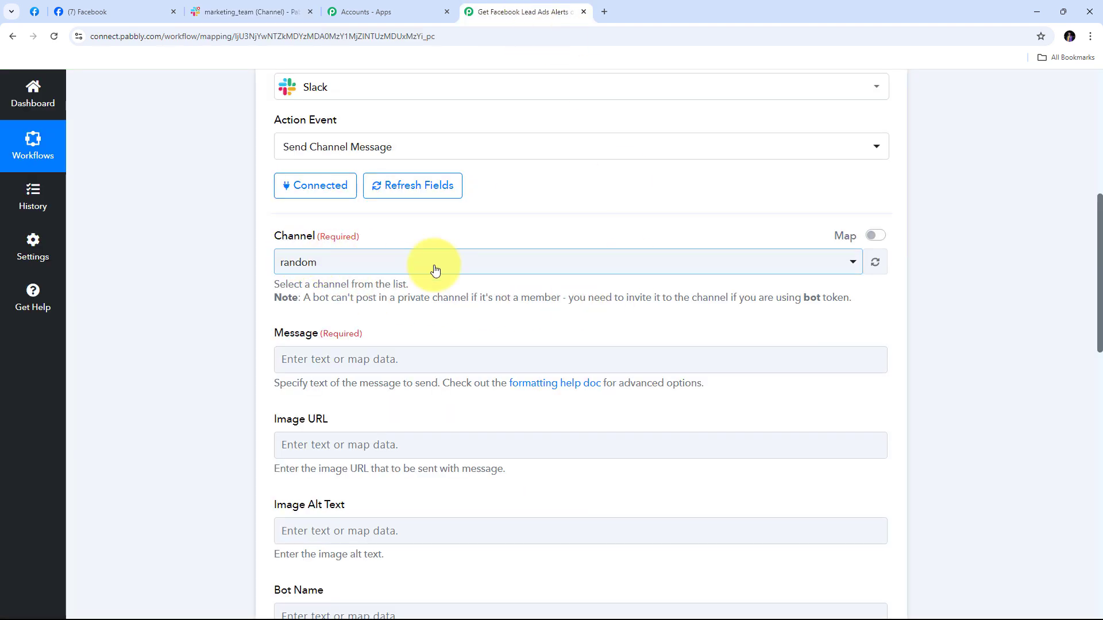
Search 'marketing' in the Channel dropdown and select marketing_team
left_click(546, 275)
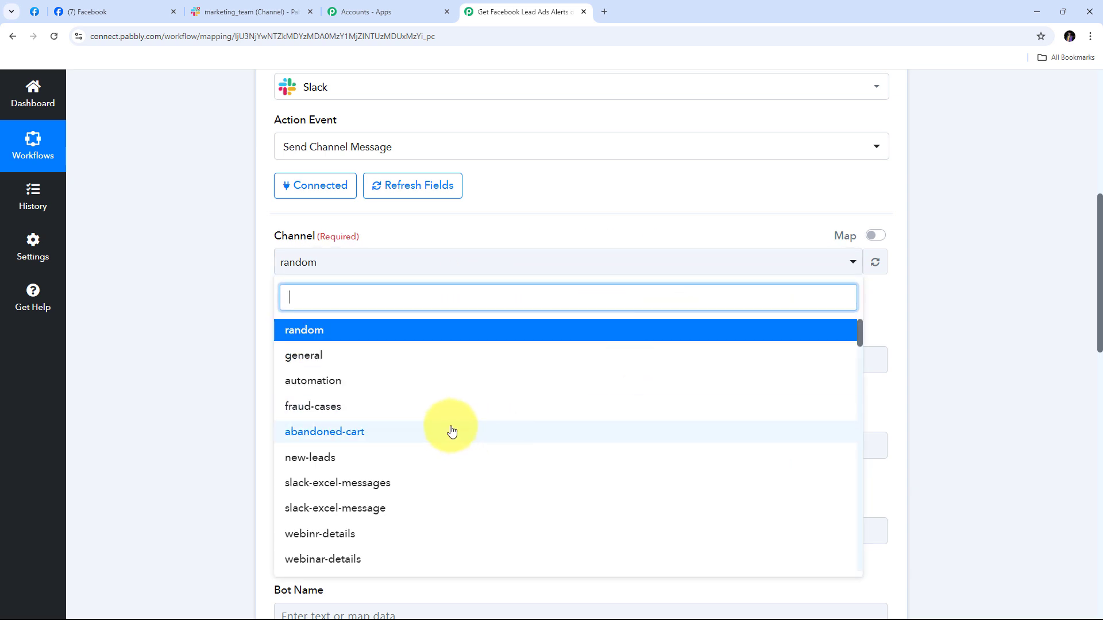
scroll(466, 416, "down", 10)
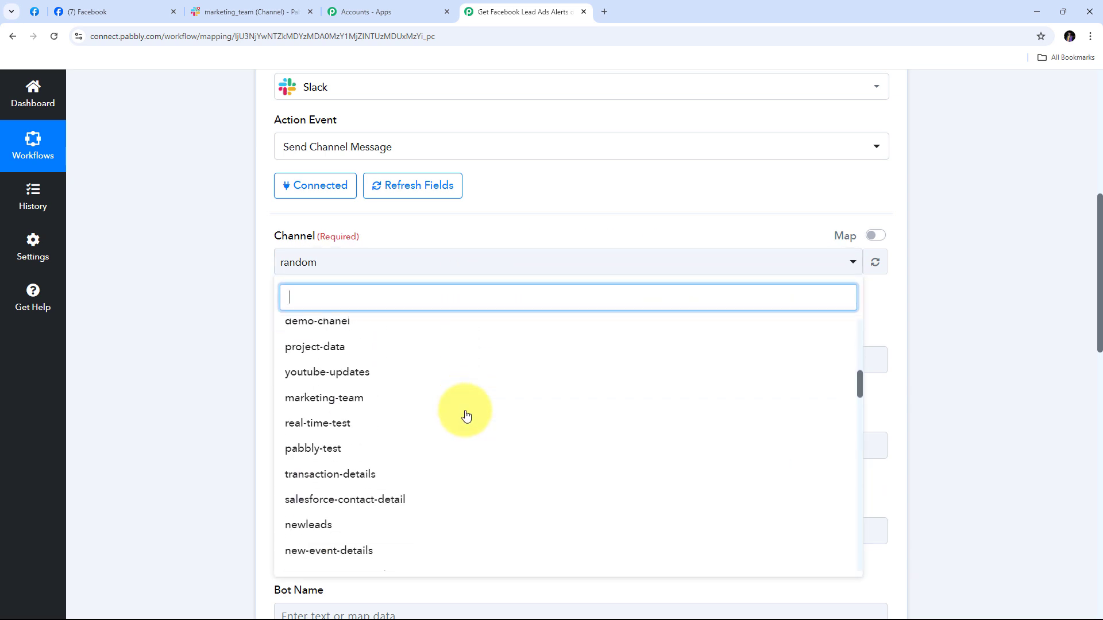
scroll(466, 416, "down", 5)
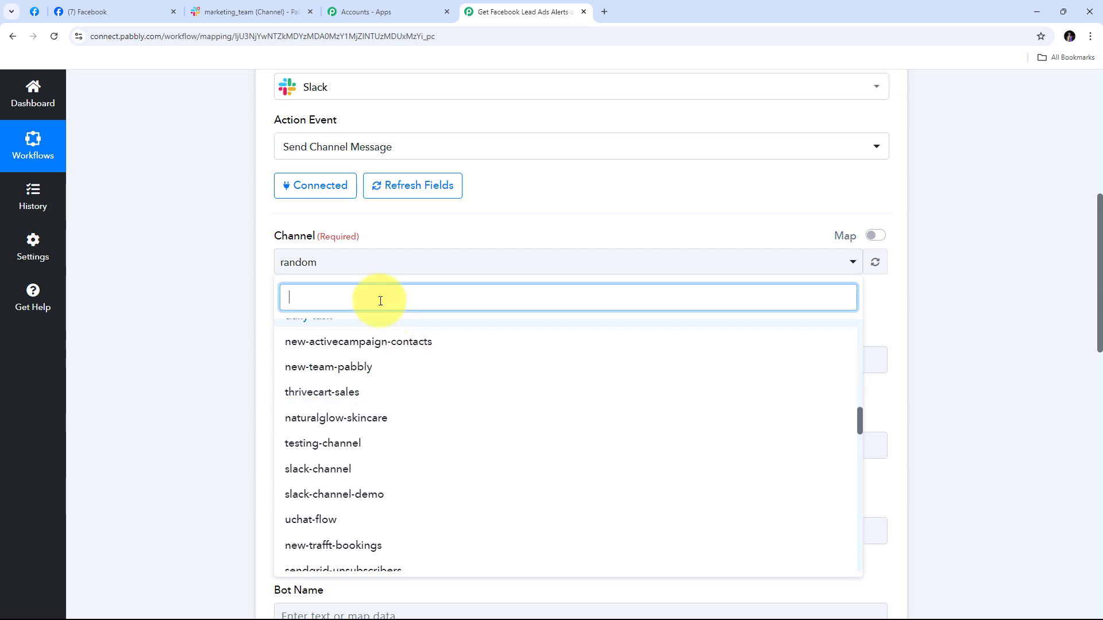
type("m")
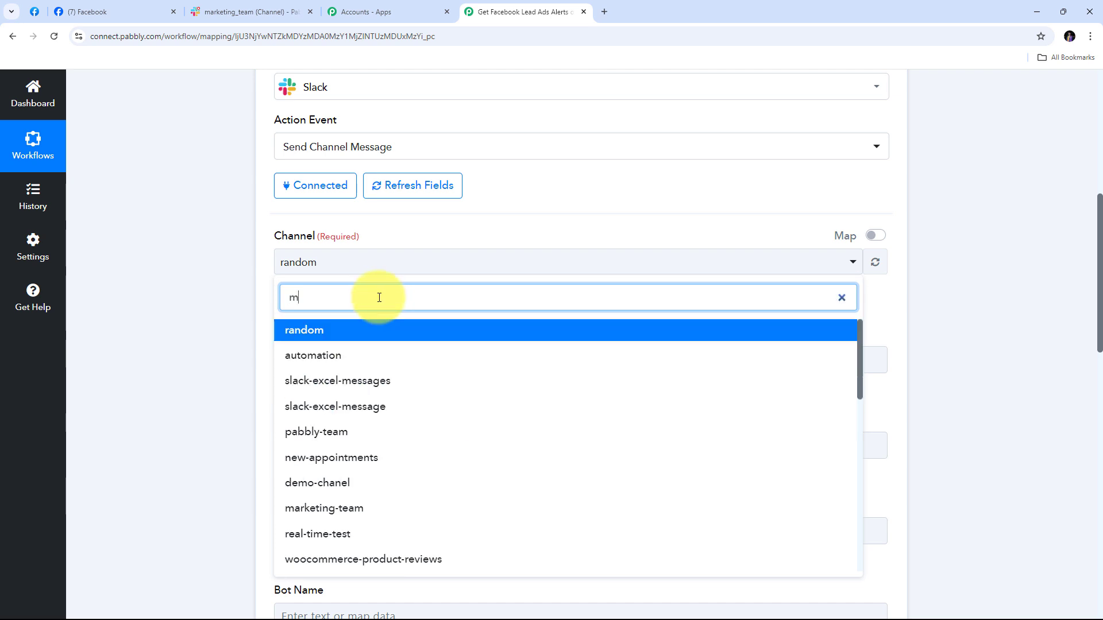
type("arket")
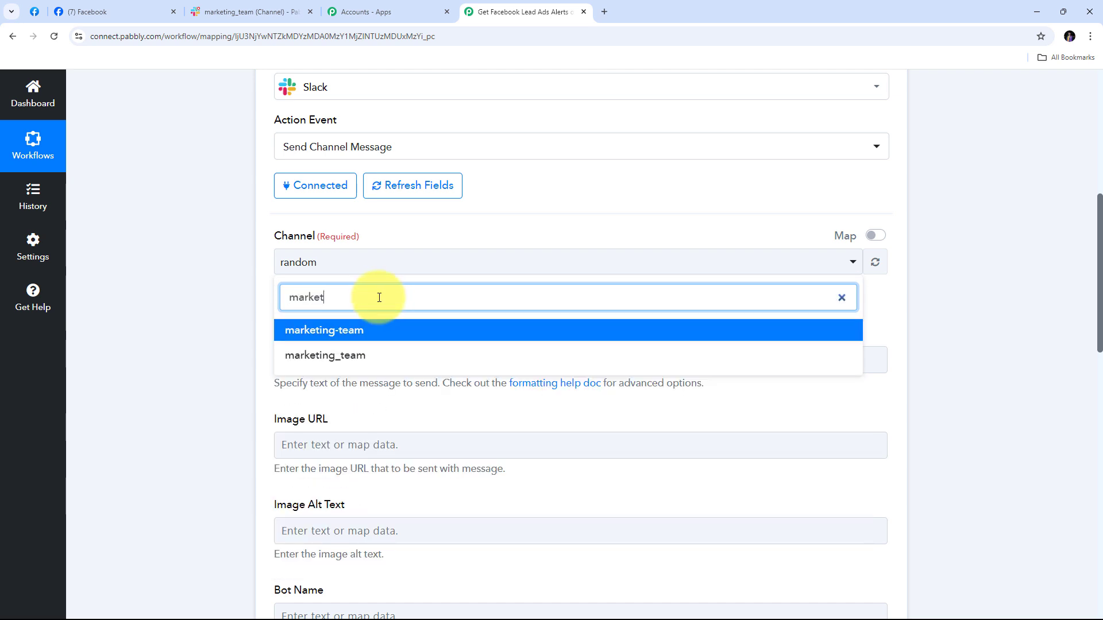
type("ing")
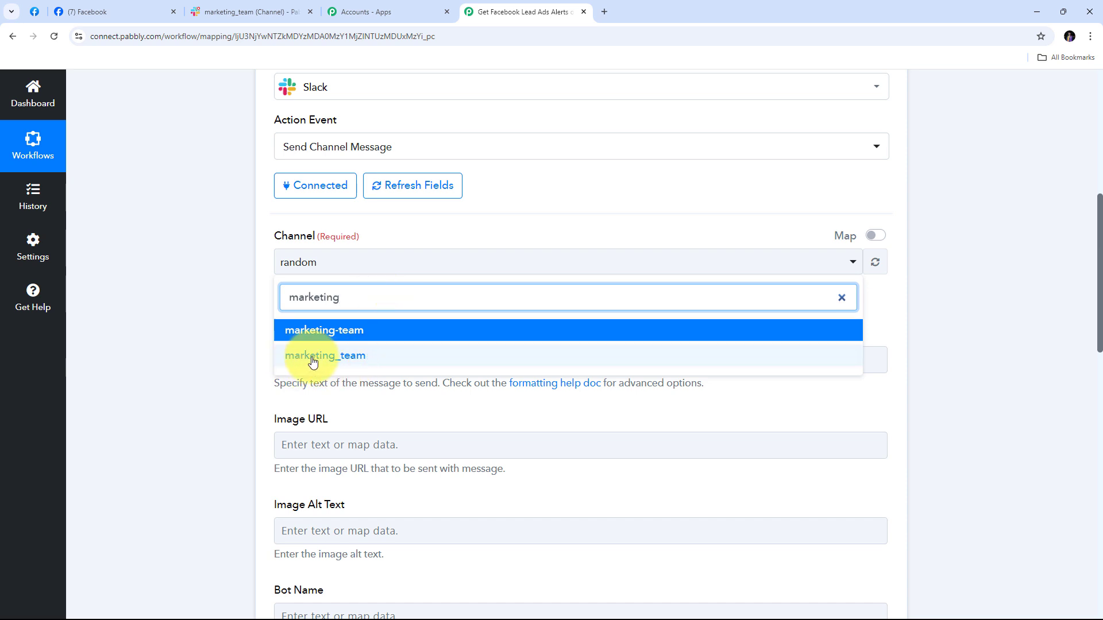
left_click(353, 362)
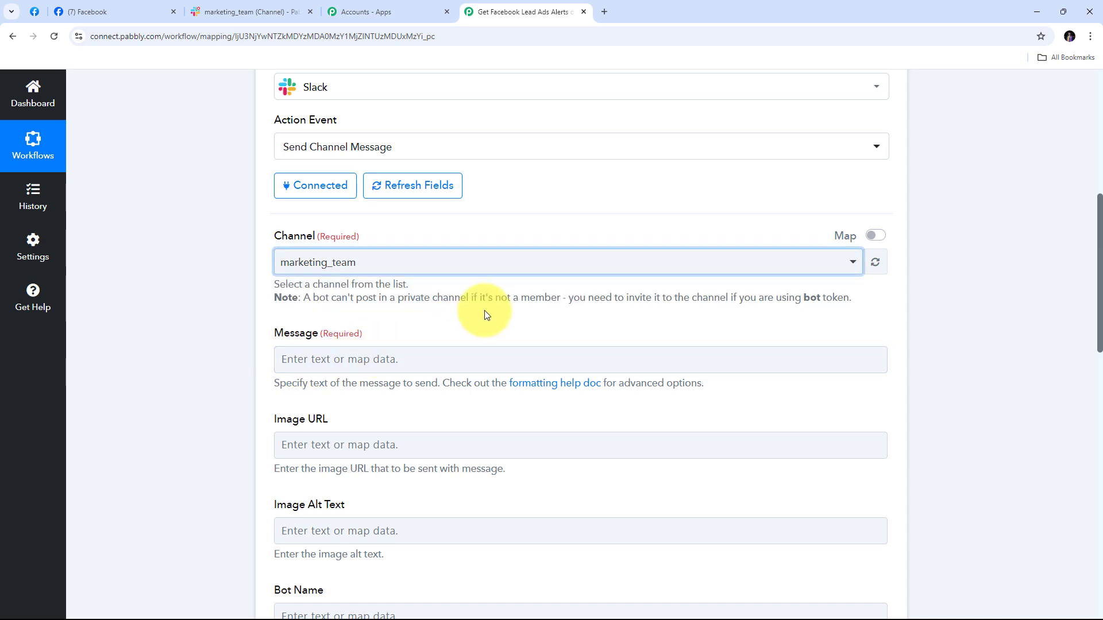
scroll(402, 310, "down", 1)
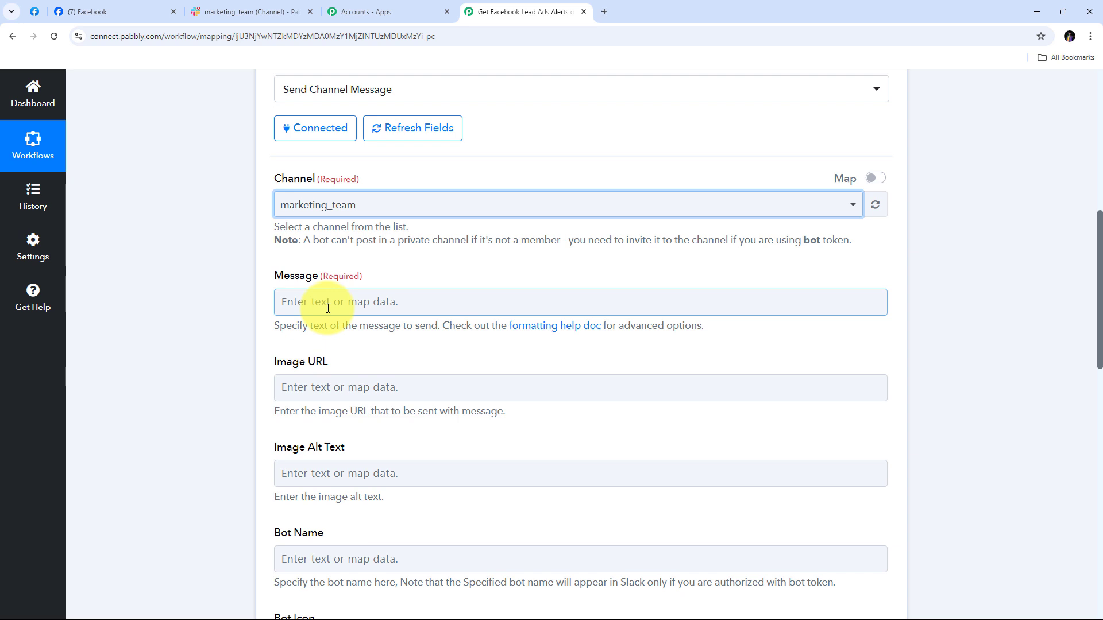
Paste the 'New Lead Alert!' template with Name, Email, Phone and Lead Generated At lines into Message
left_click(328, 308)
type("📢 New Lead Alert!  Name: Email: Phone: Lead Generated At:  🚀 Act fast and follow up with the lead!")
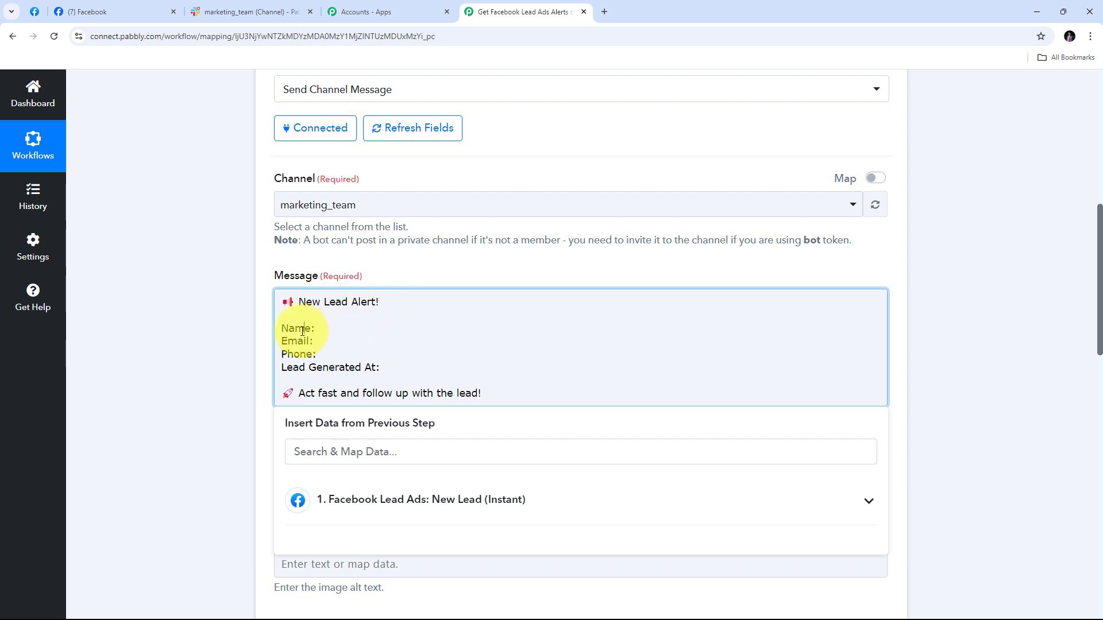
left_click(299, 354)
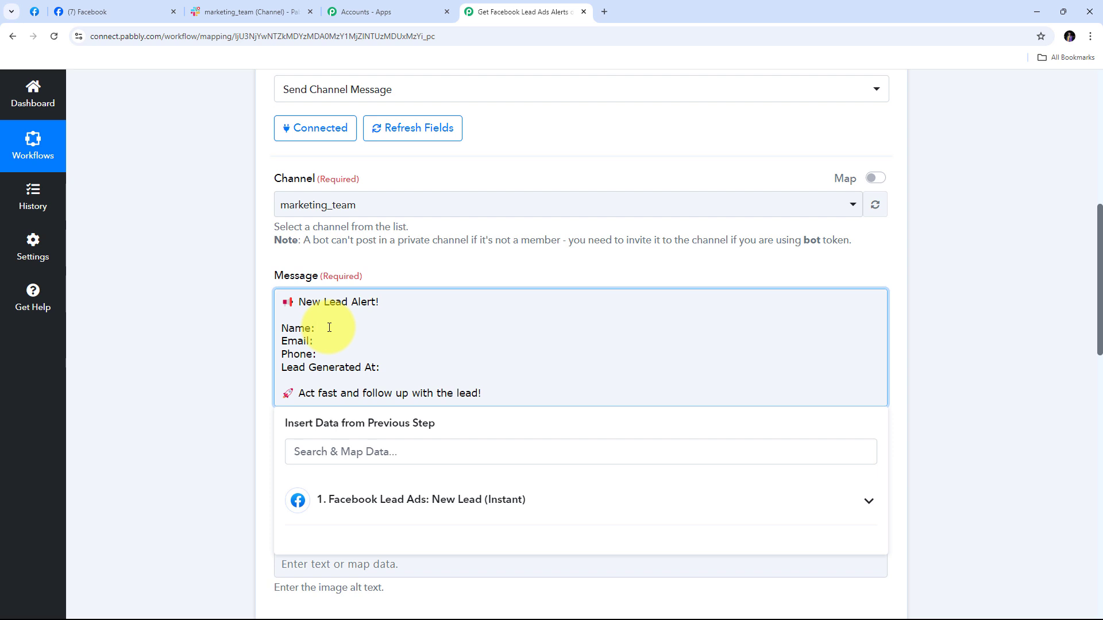
left_click(426, 273)
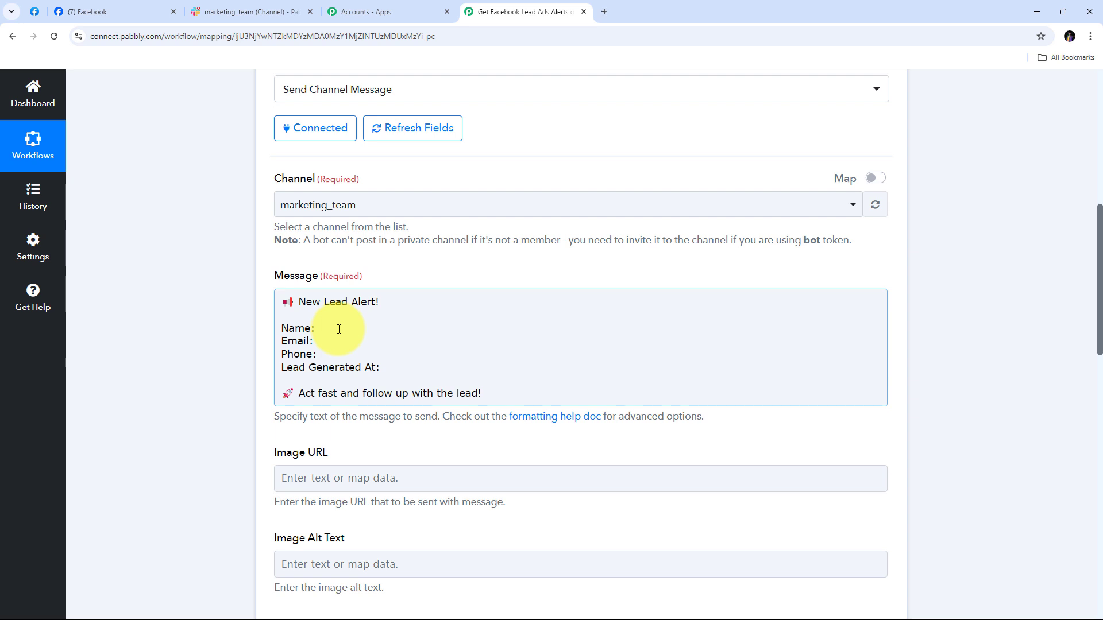
left_click(337, 329)
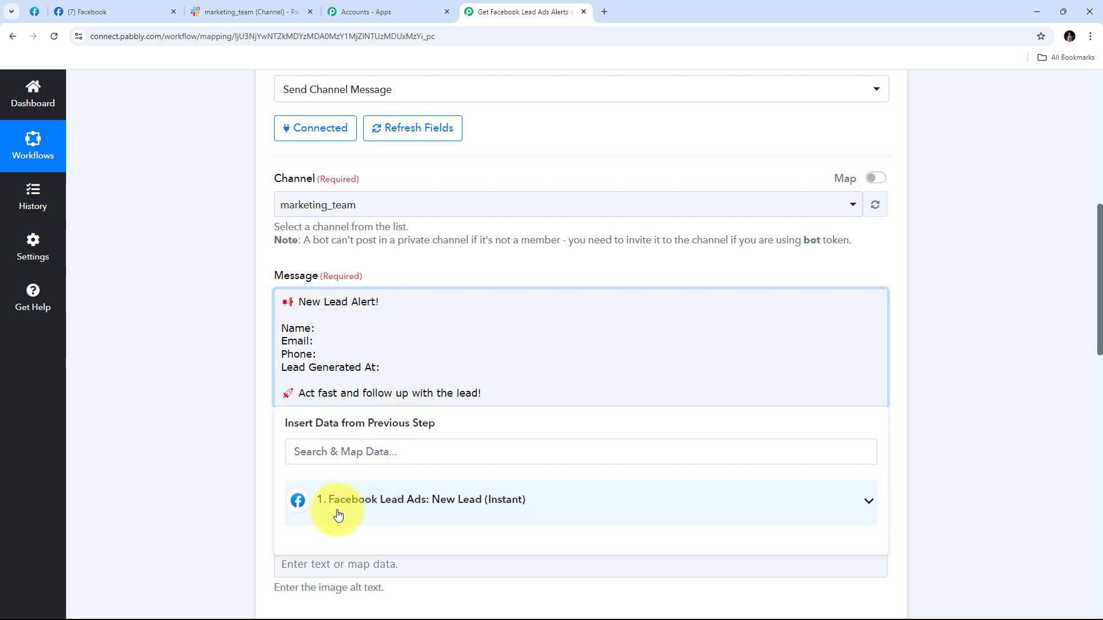
Insert the lead's Full Name after Name: and Email after Email: from Facebook Lead Ads data
left_click(402, 506)
scroll(467, 381, "down", 2)
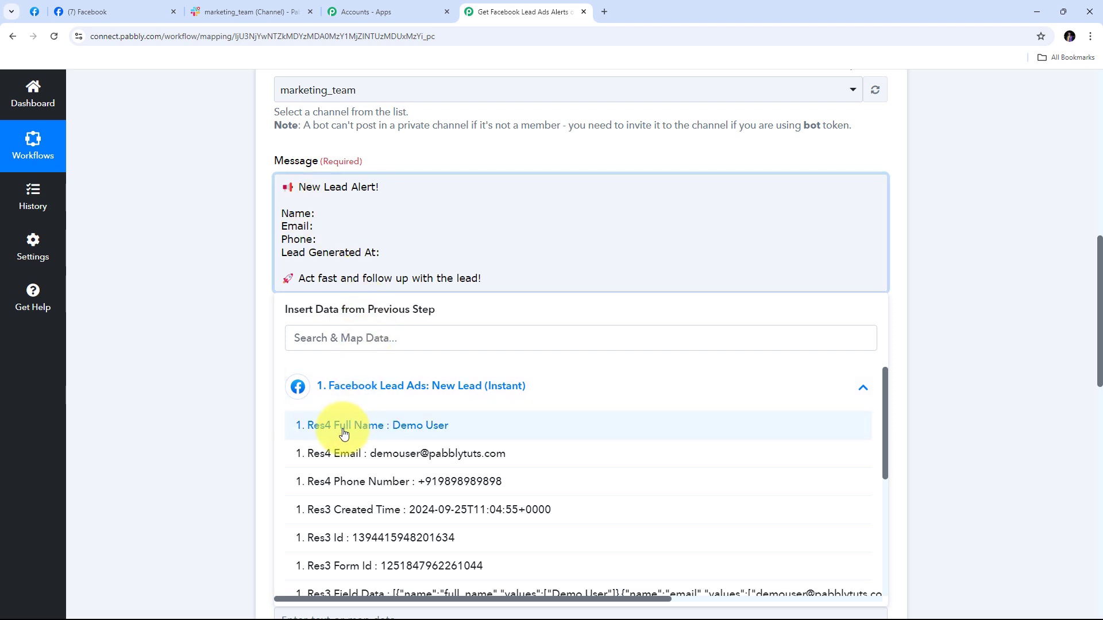
left_click(428, 435)
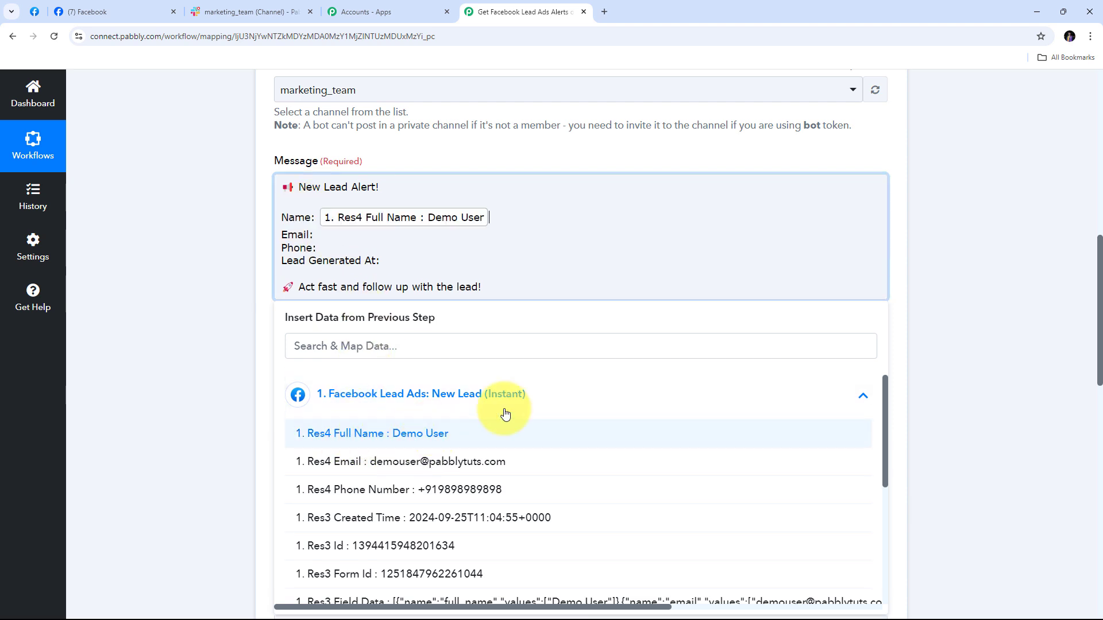
left_click(316, 234)
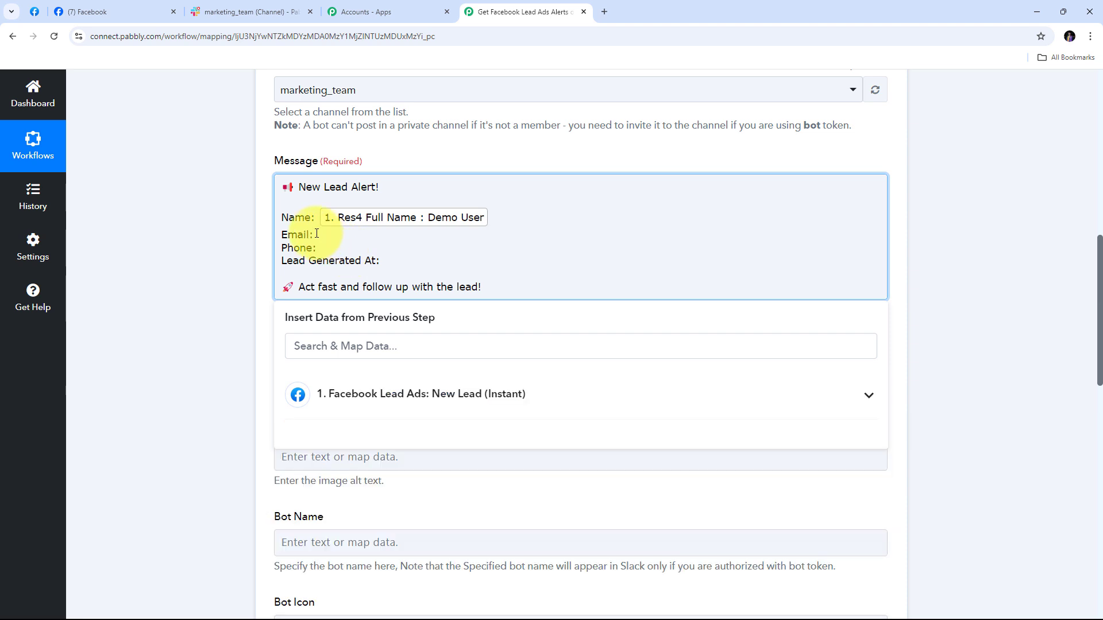
left_click(444, 403)
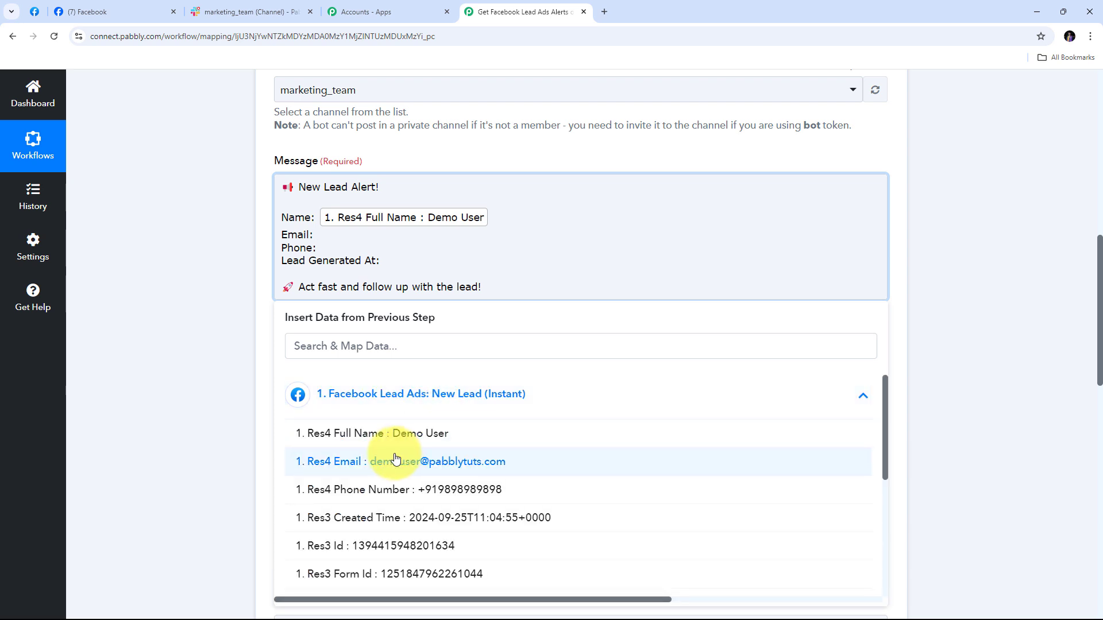
left_click(440, 469)
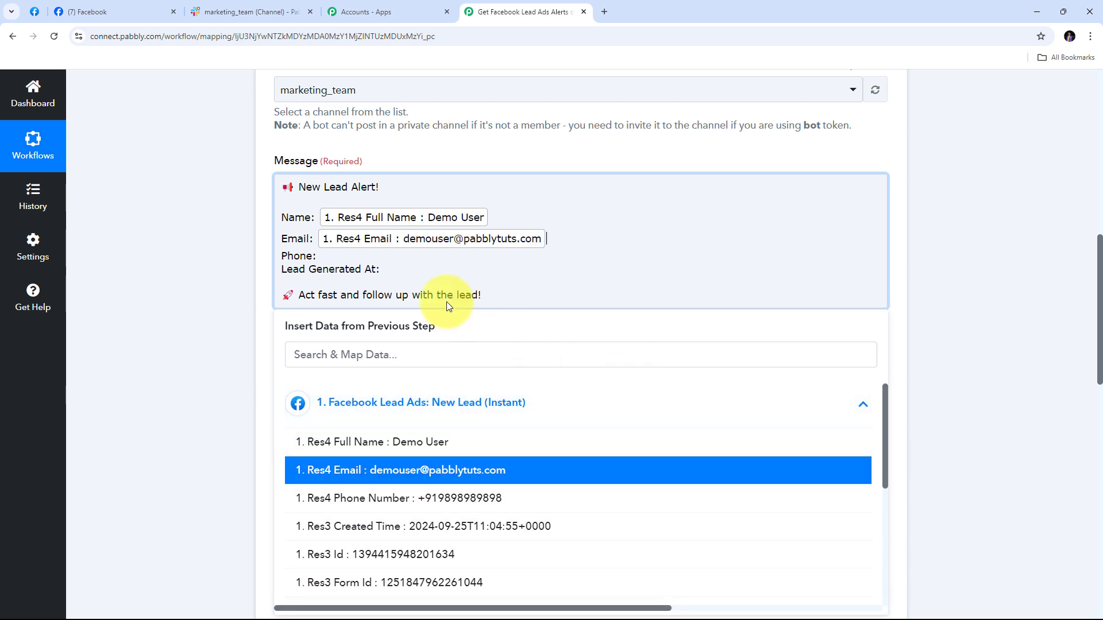
Insert the lead's Phone Number after Phone: and Created Time after Lead Generated At:
left_click(333, 256)
left_click(394, 406)
left_click(402, 498)
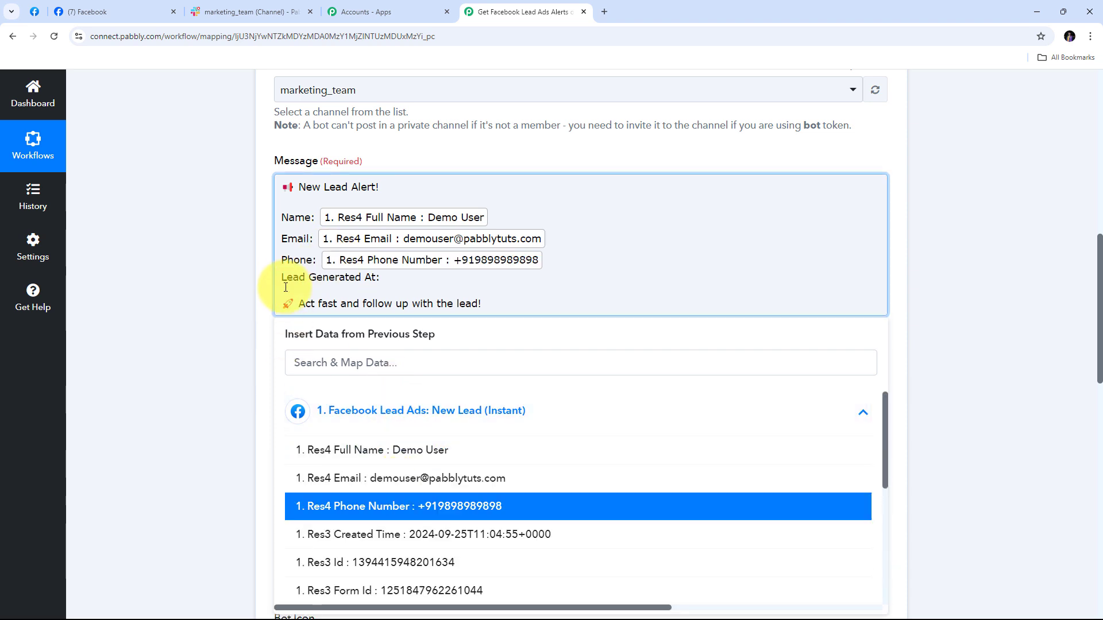
left_click(384, 278)
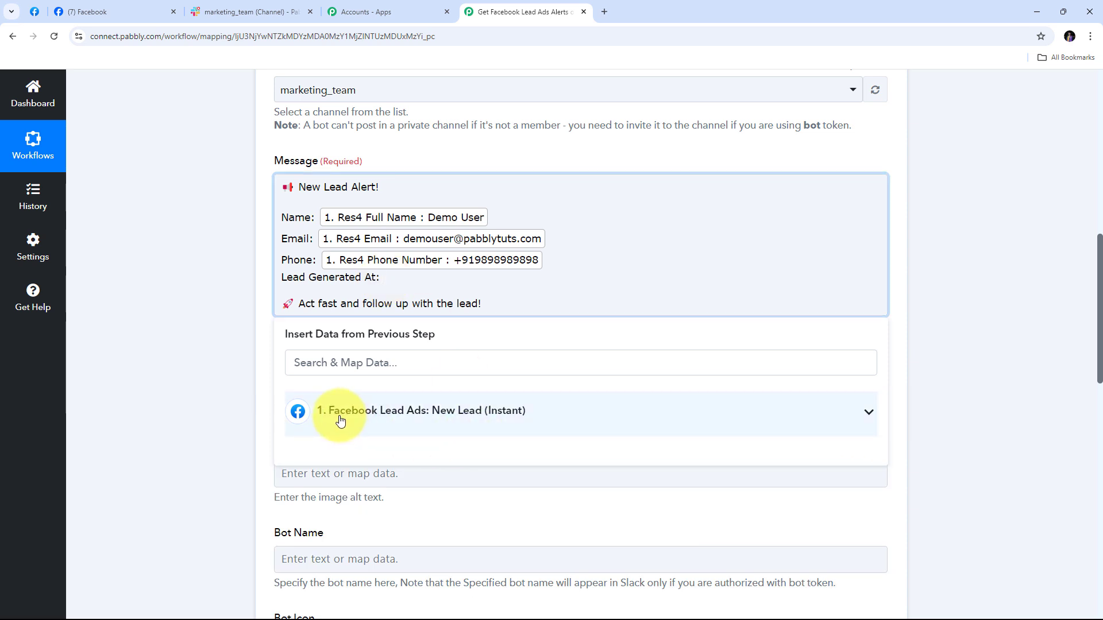
left_click(401, 417)
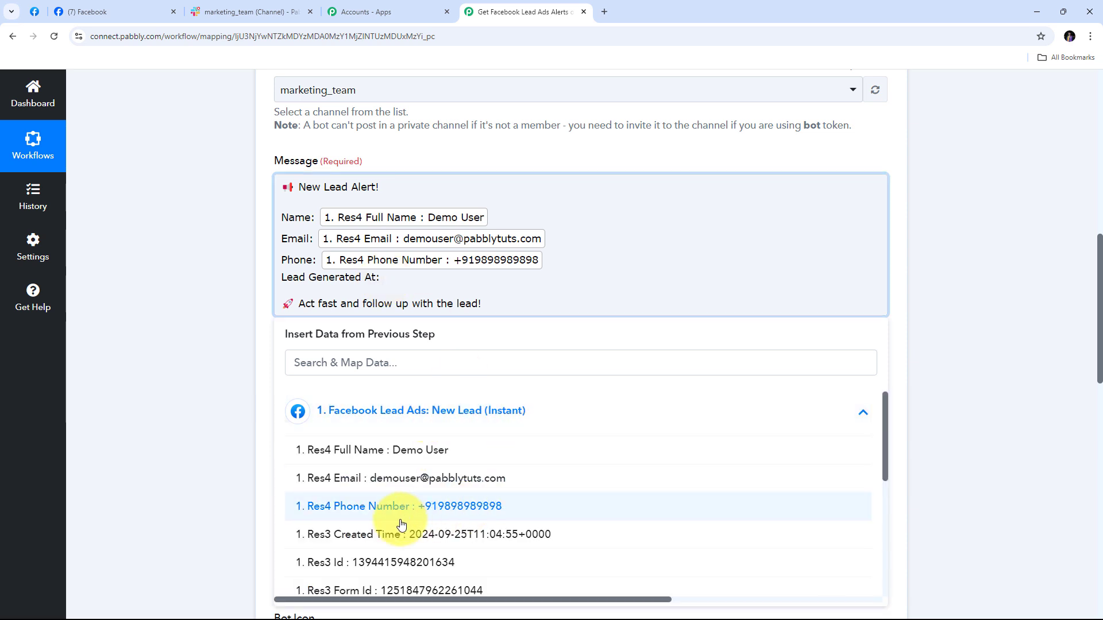
left_click(471, 537)
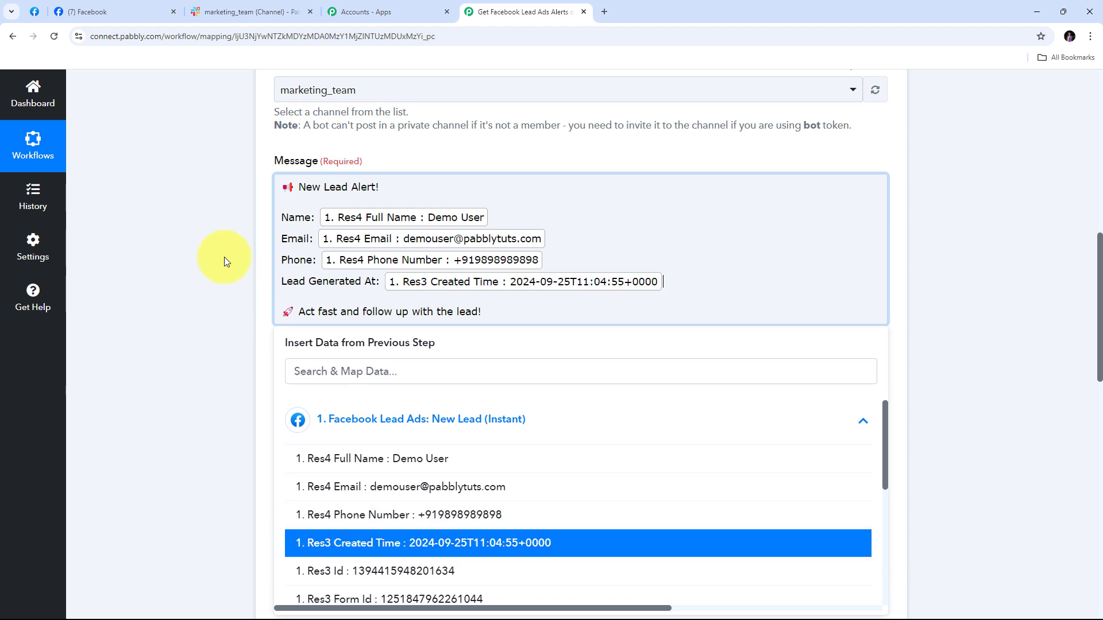
left_click(761, 222)
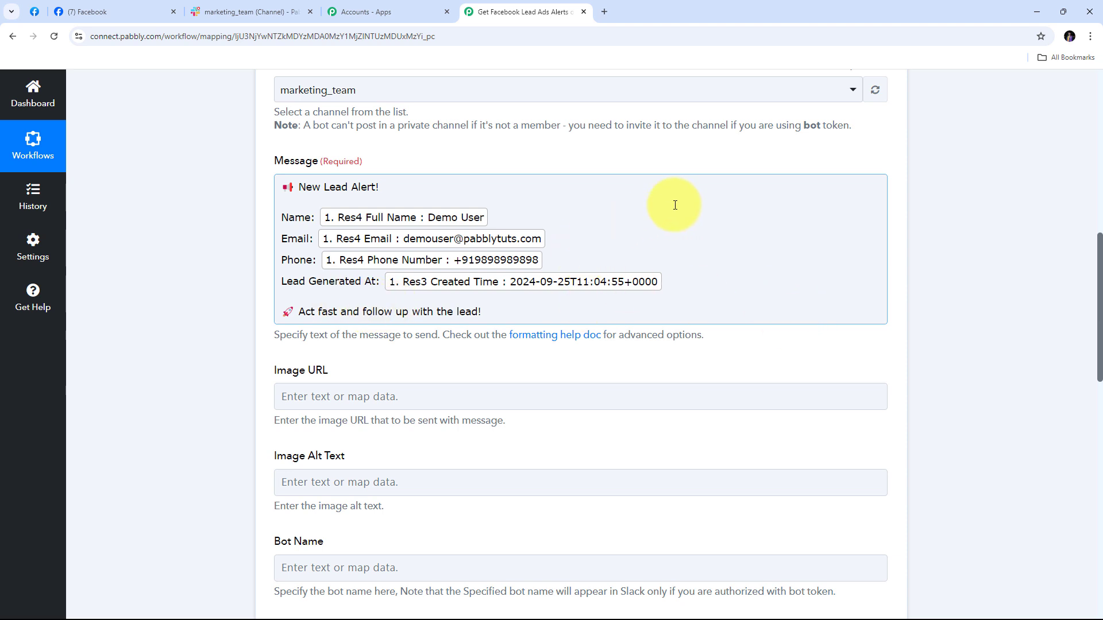
Send the Slack test request and review the Ok 1 response with the New Lead Alert text
scroll(675, 205, "down", 13)
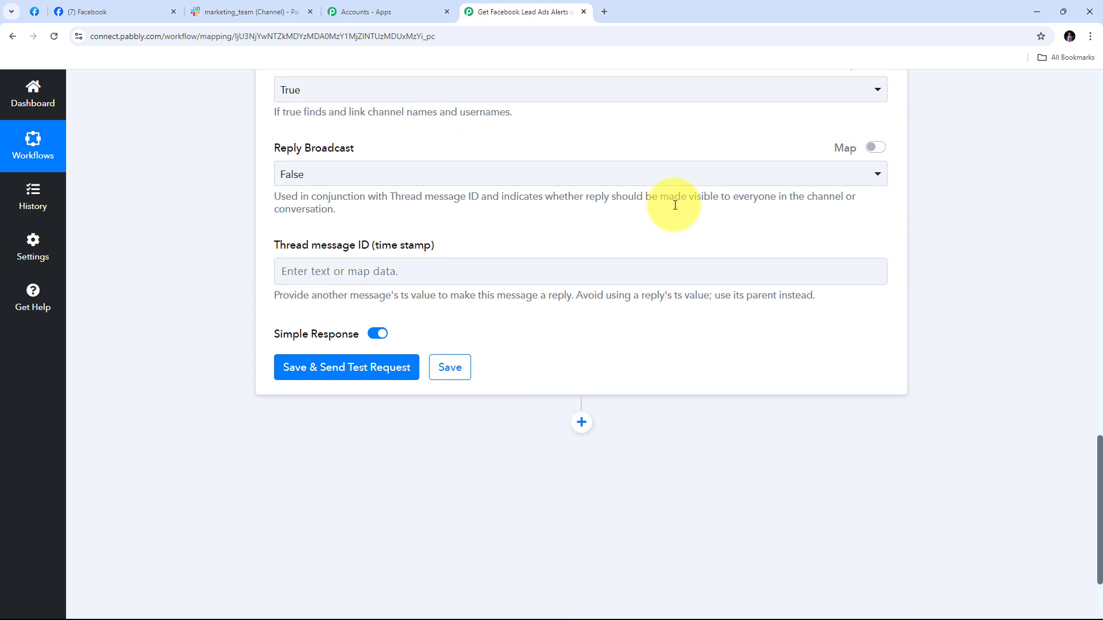
scroll(672, 201, "down", 1)
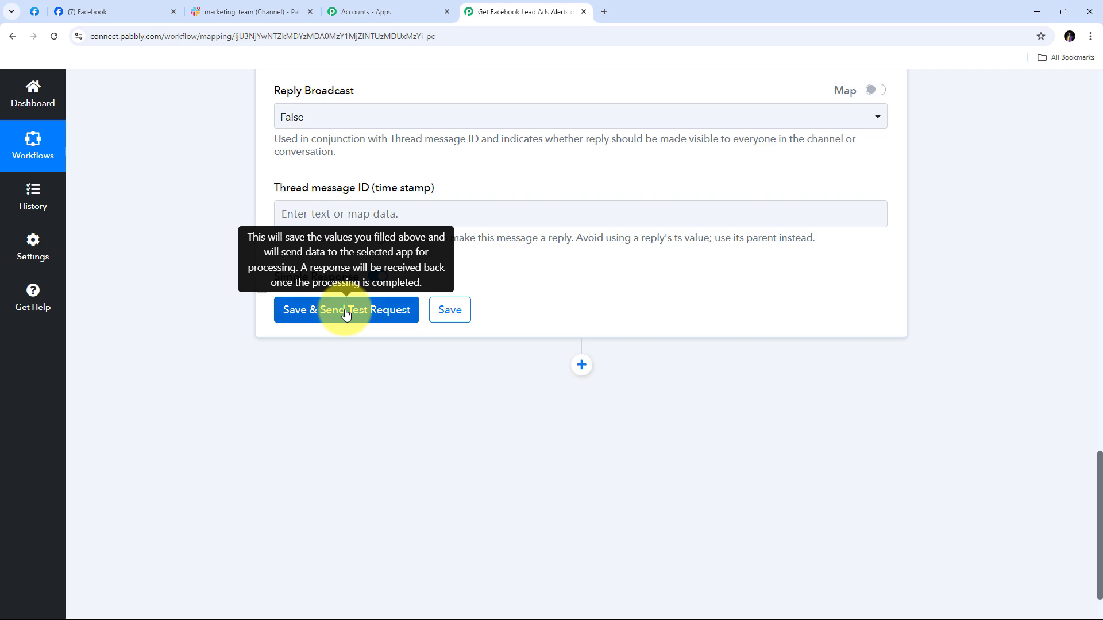
left_click(345, 314)
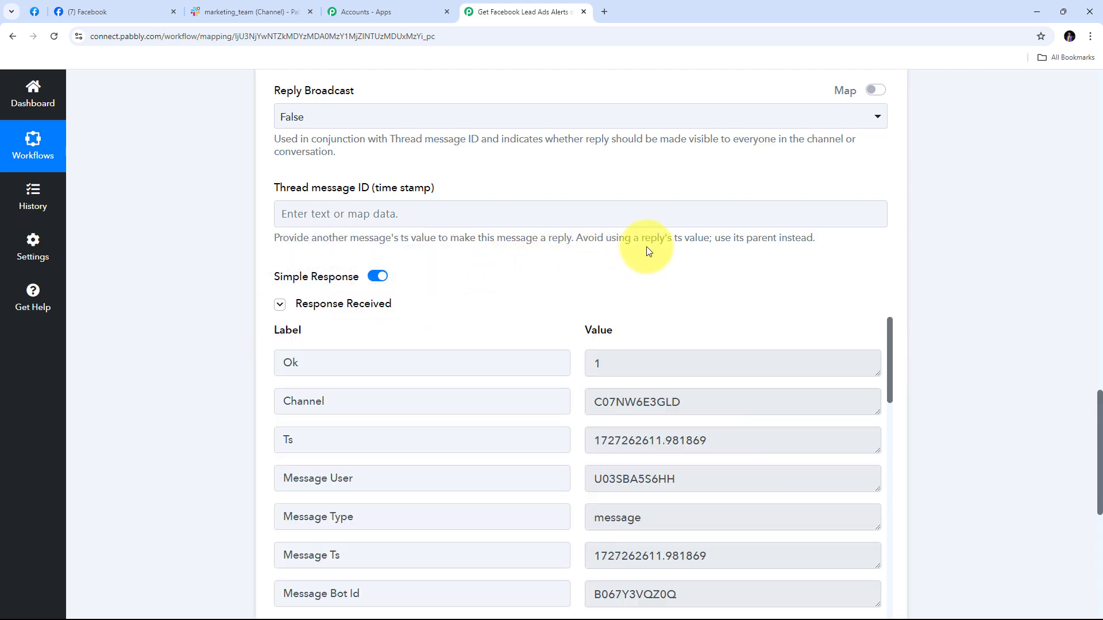
scroll(649, 251, "down", 3)
scroll(666, 258, "down", 2)
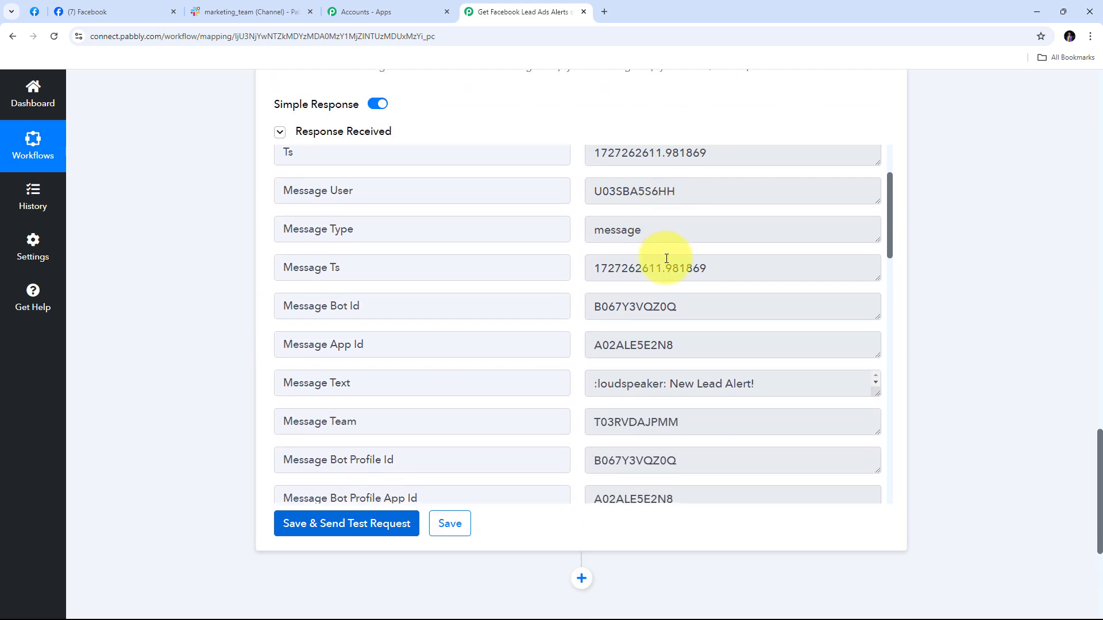
scroll(667, 258, "down", 8)
scroll(666, 258, "up", 10)
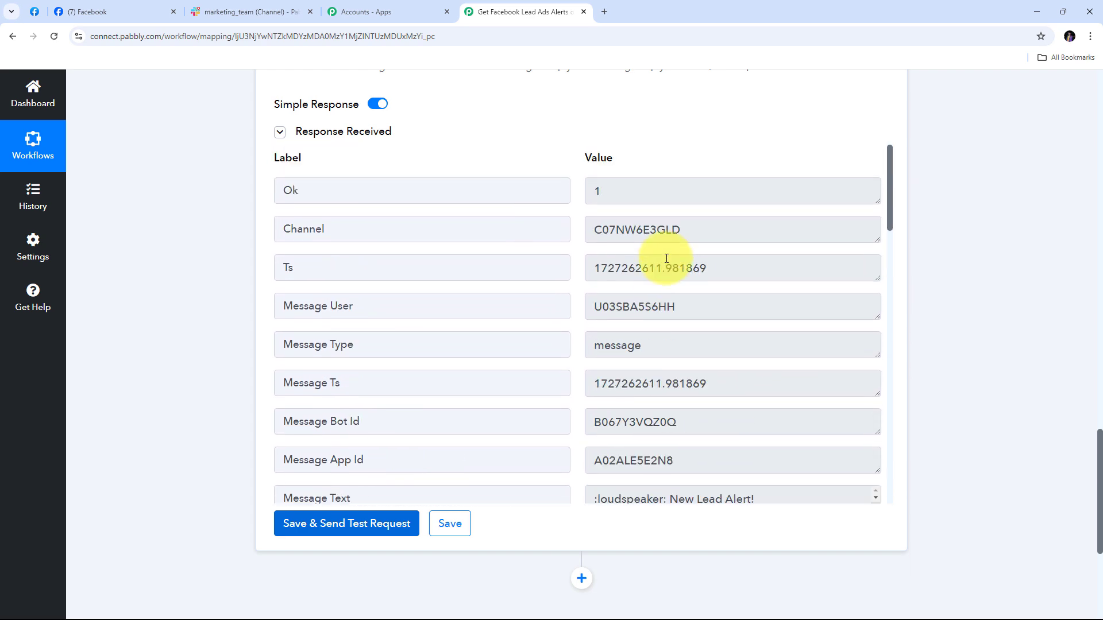
scroll(580, 251, "up", 2)
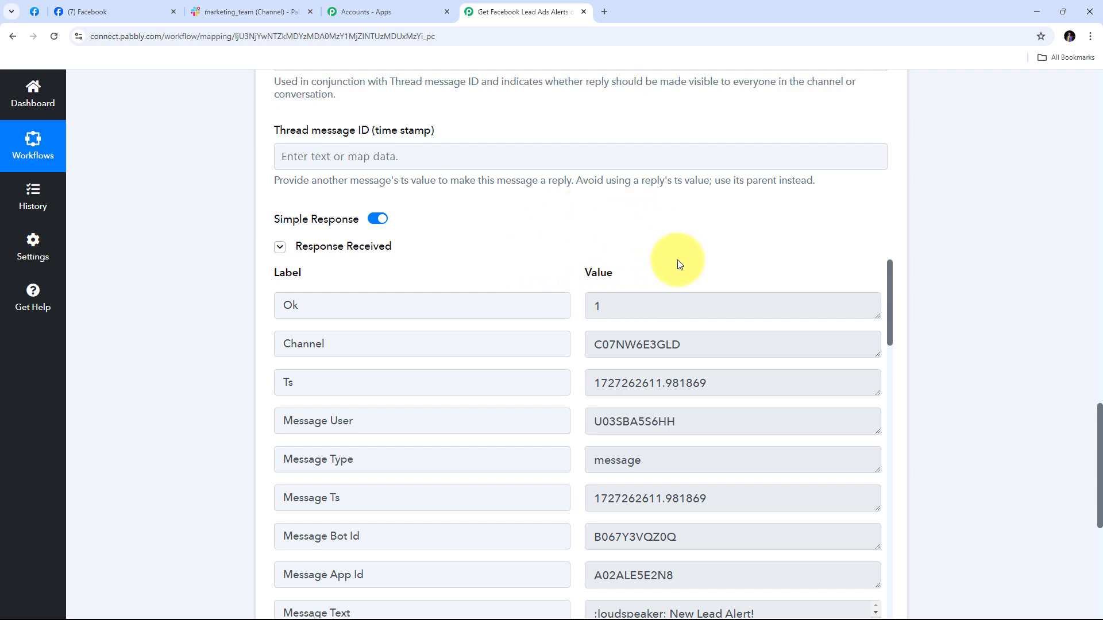
Review the New Lead Alert in #marketing_team, highlighting the lead's name, phone and timestamp
left_click(256, 10)
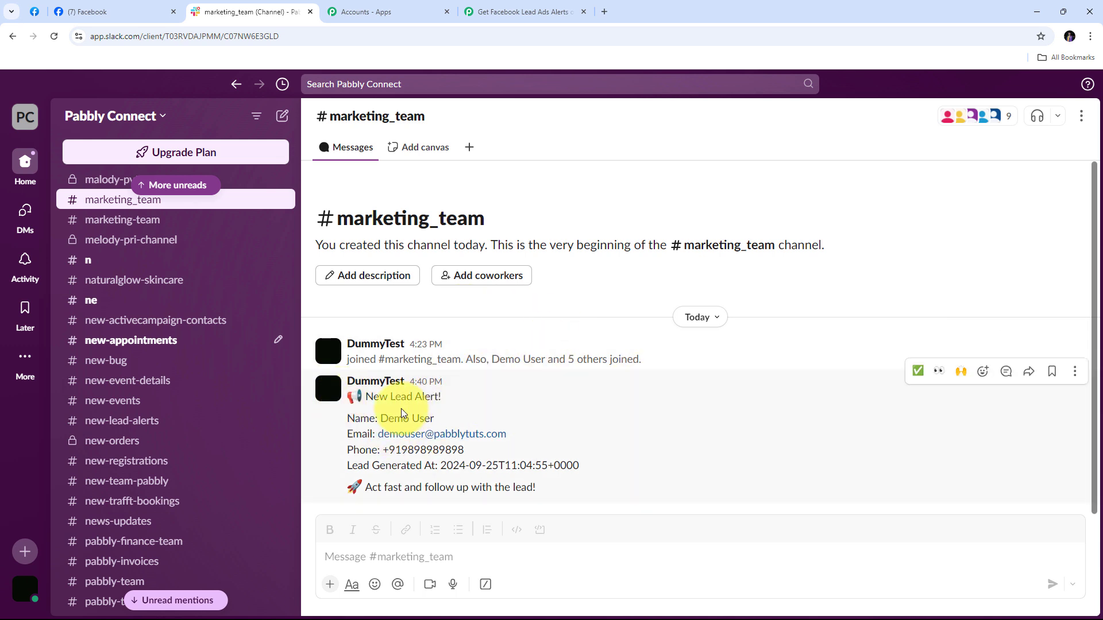
left_click_drag(379, 418, 475, 423)
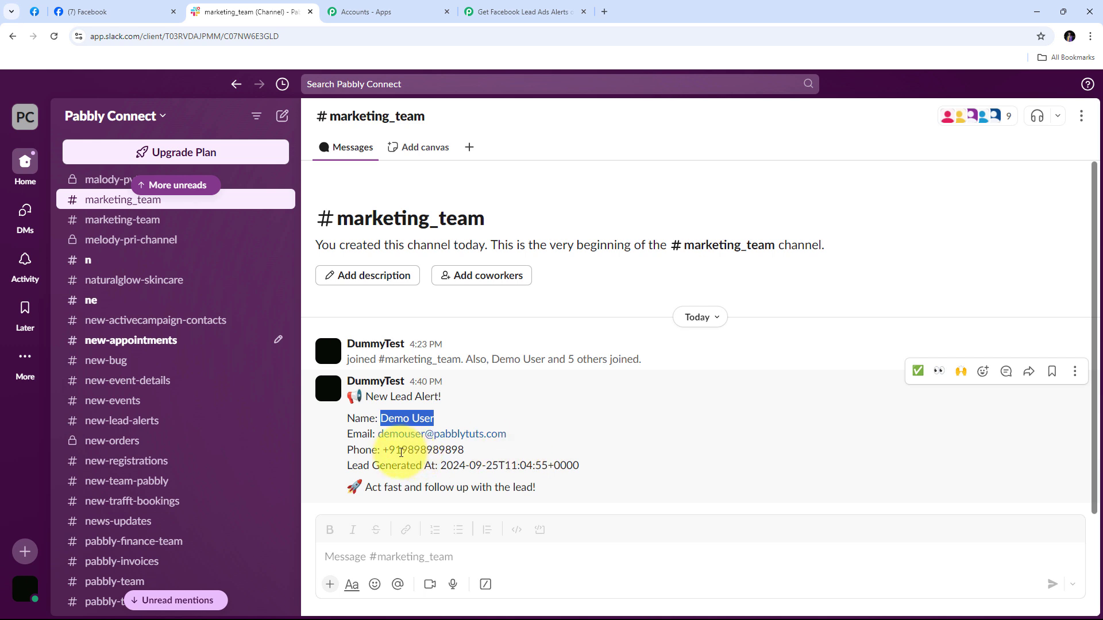
left_click_drag(385, 452, 615, 467)
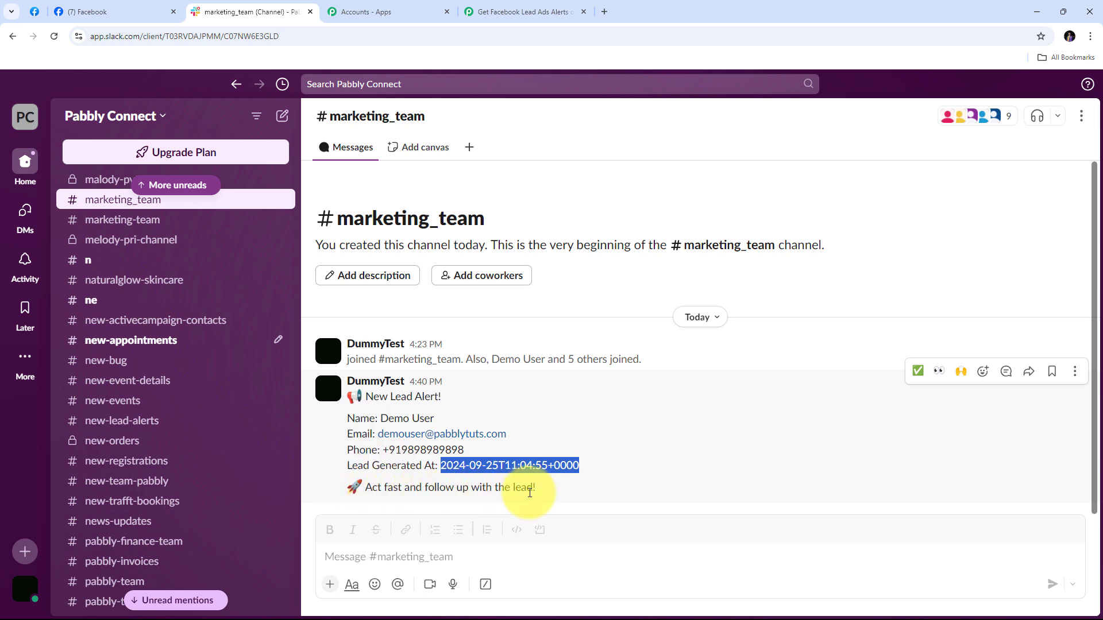
left_click(634, 425)
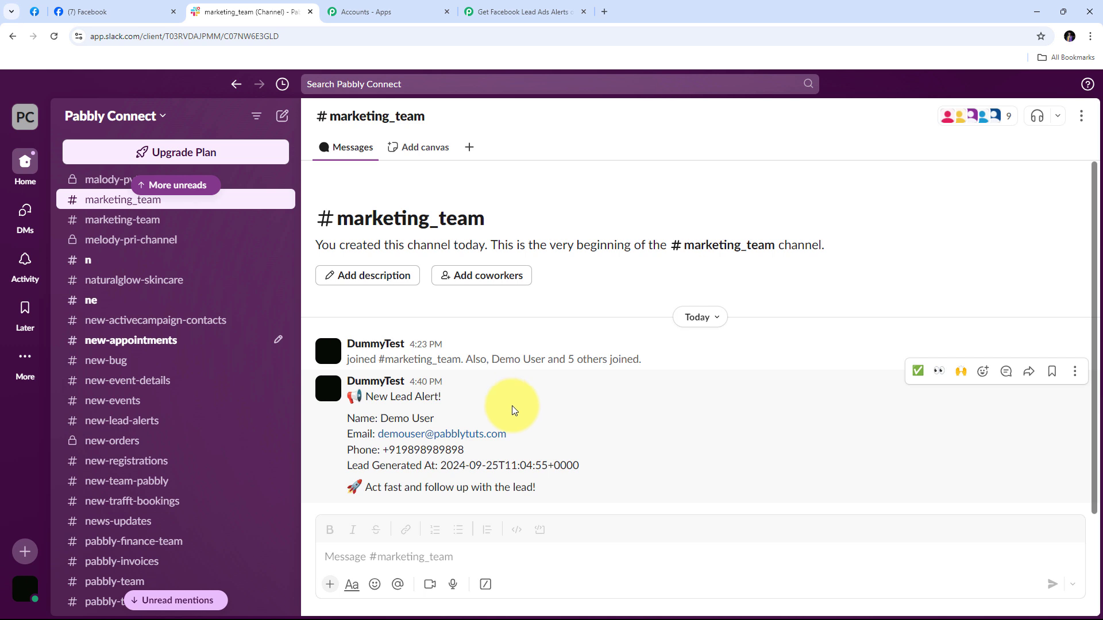
Close the submission confirmation in the Lead Ads Testing Tool and delete the previous test lead
left_click(34, 12)
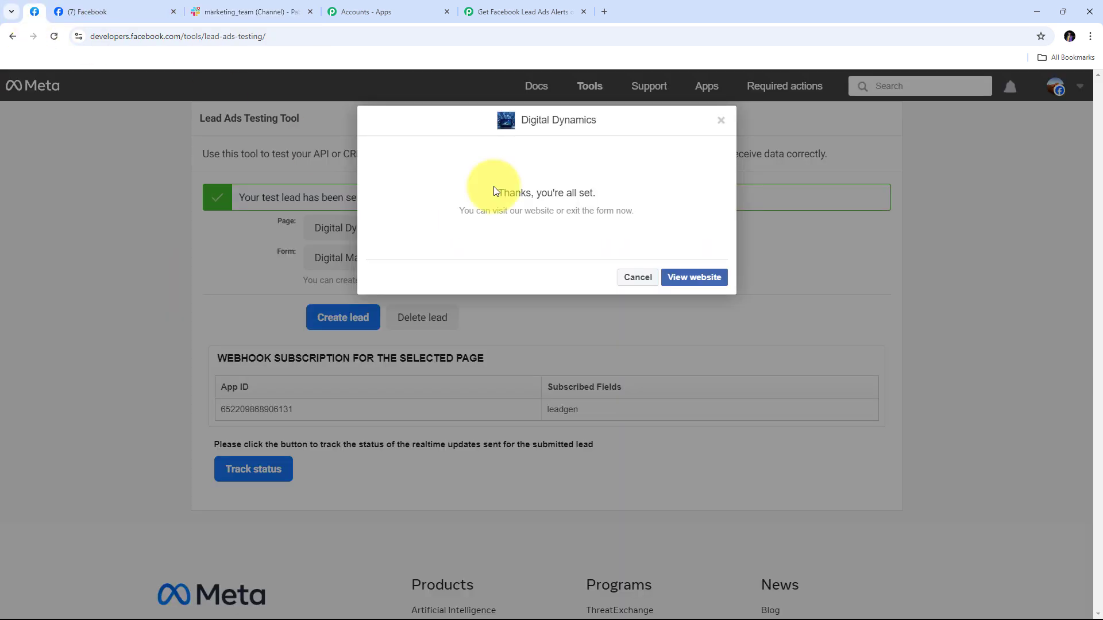
left_click(718, 121)
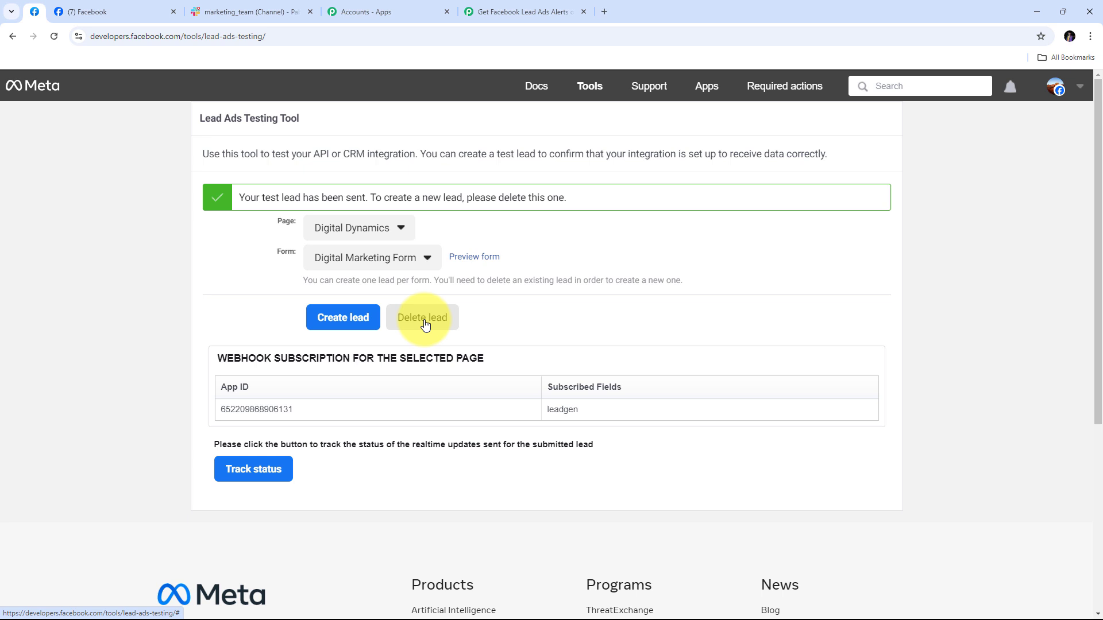
left_click(423, 321)
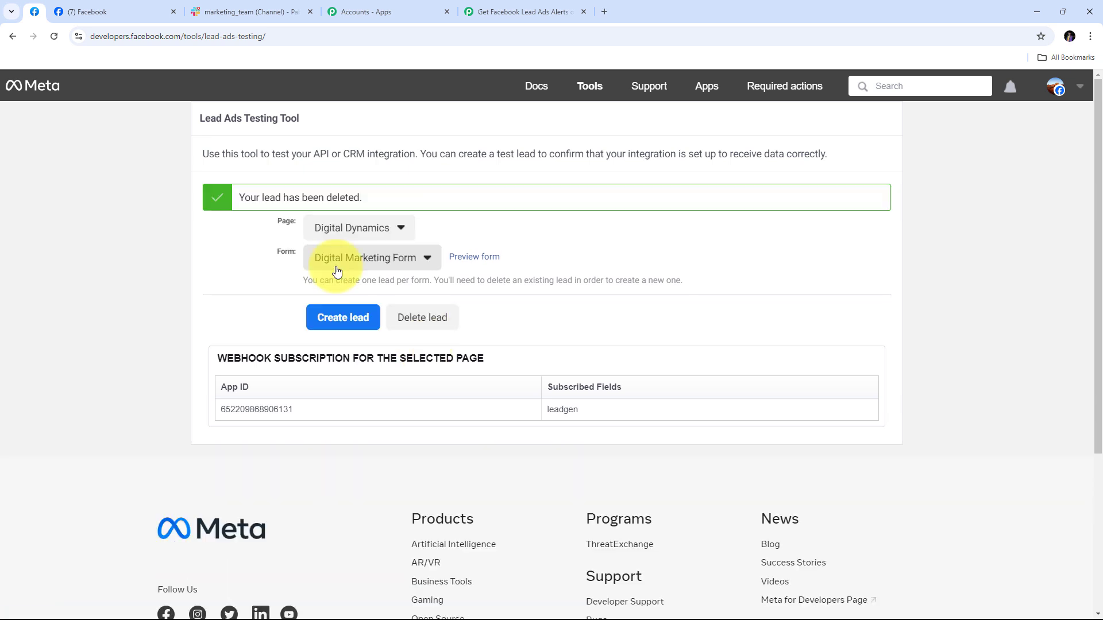
Submit a new Digital Marketing Form lead with a test full name, email and phone number
left_click(474, 260)
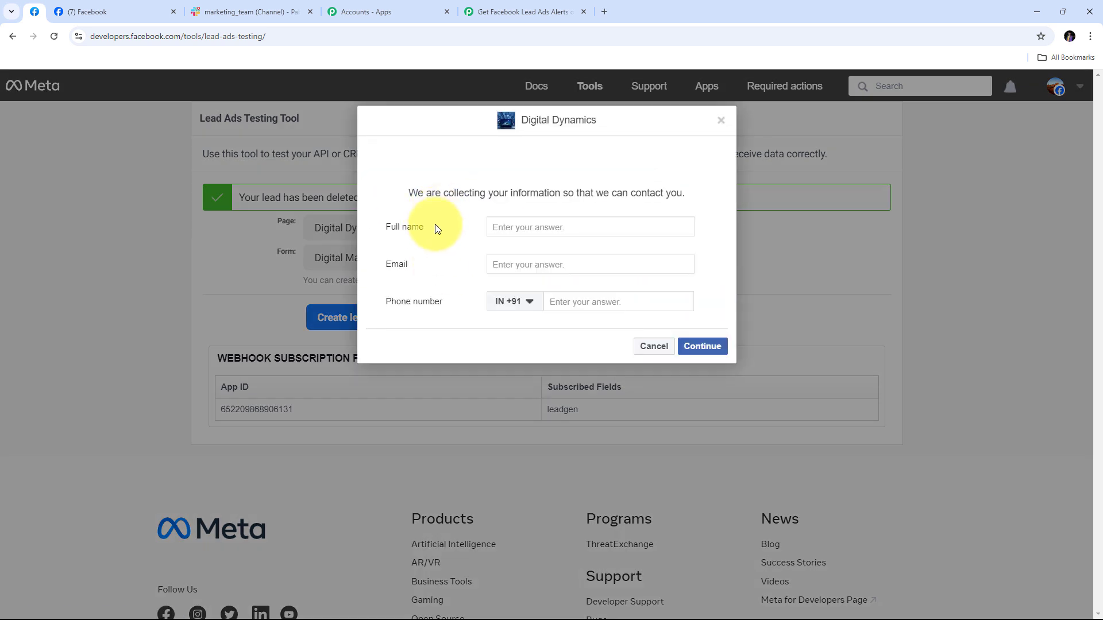
left_click(514, 227)
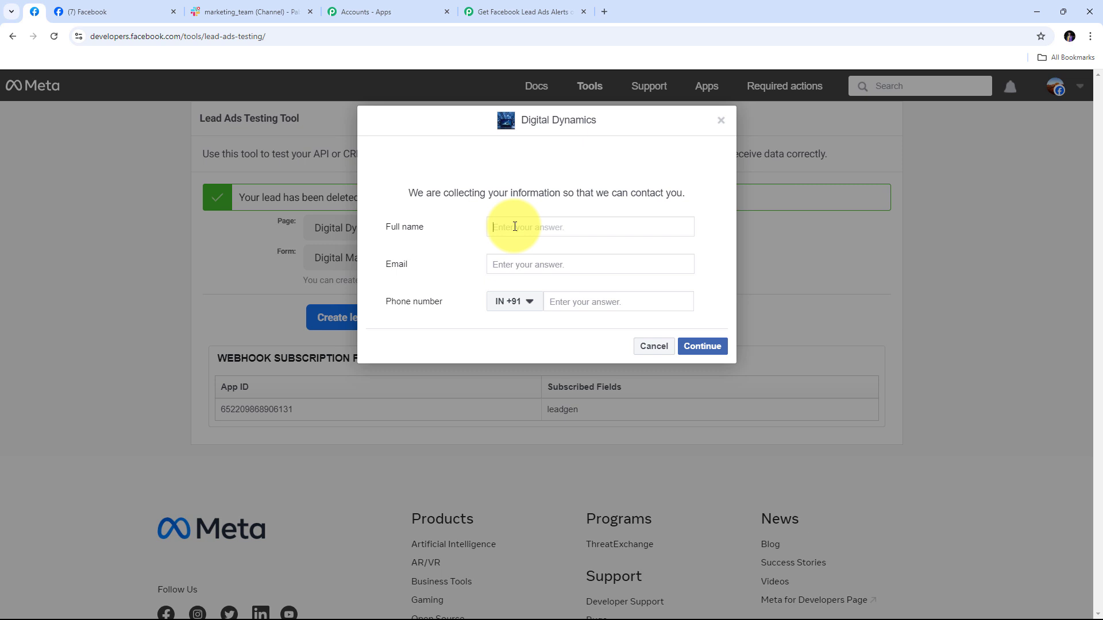
key("Tab")
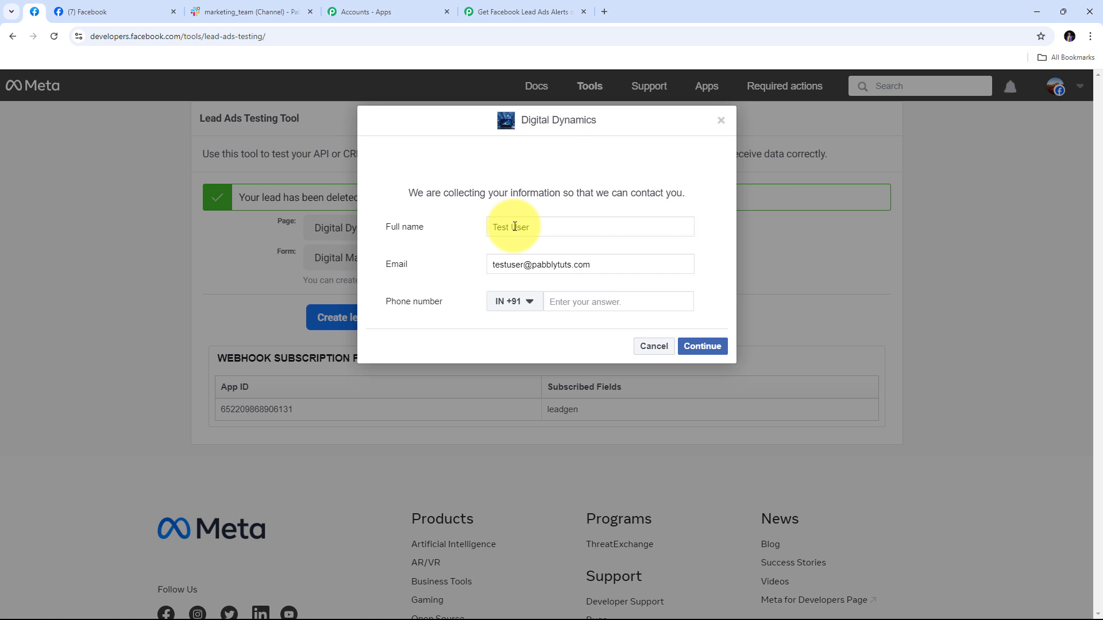
key("Tab")
key("Tab")
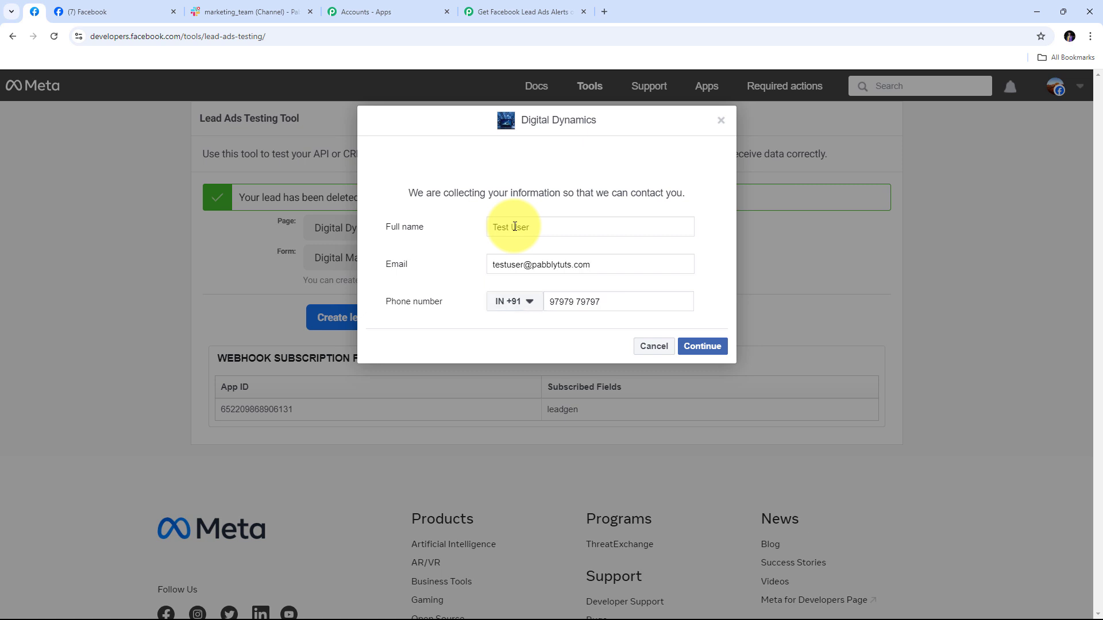
left_click(697, 345)
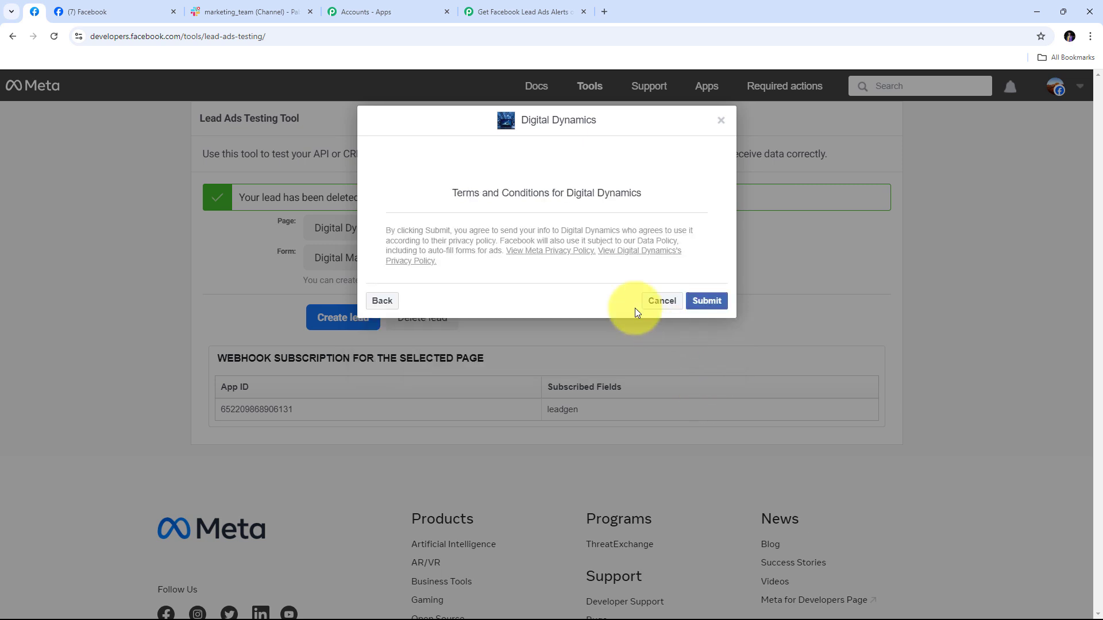
left_click(701, 300)
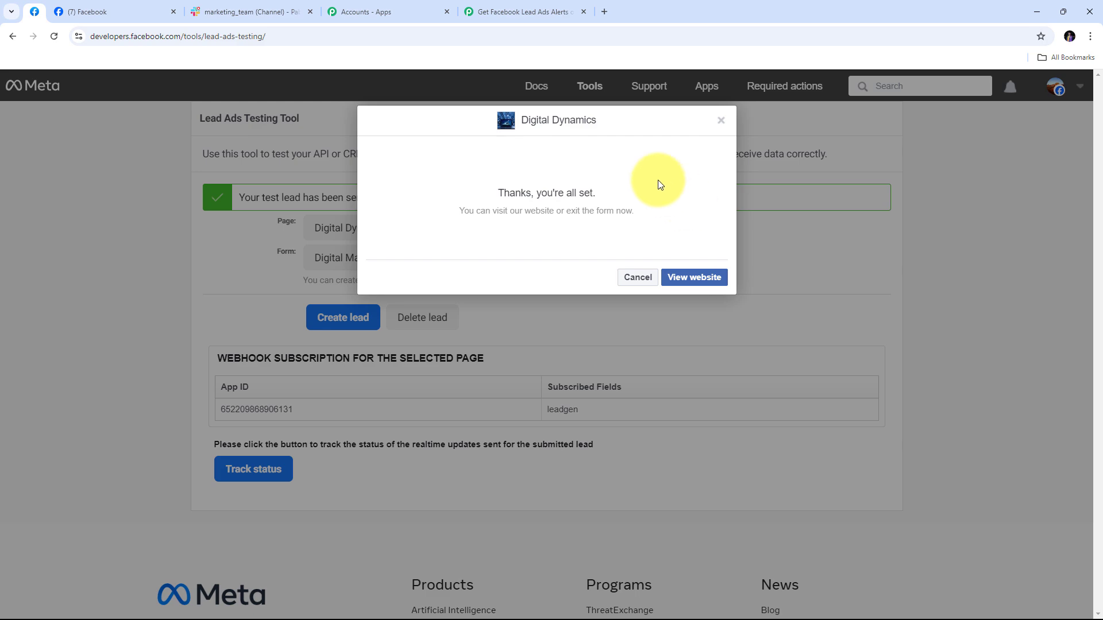
left_click(264, 12)
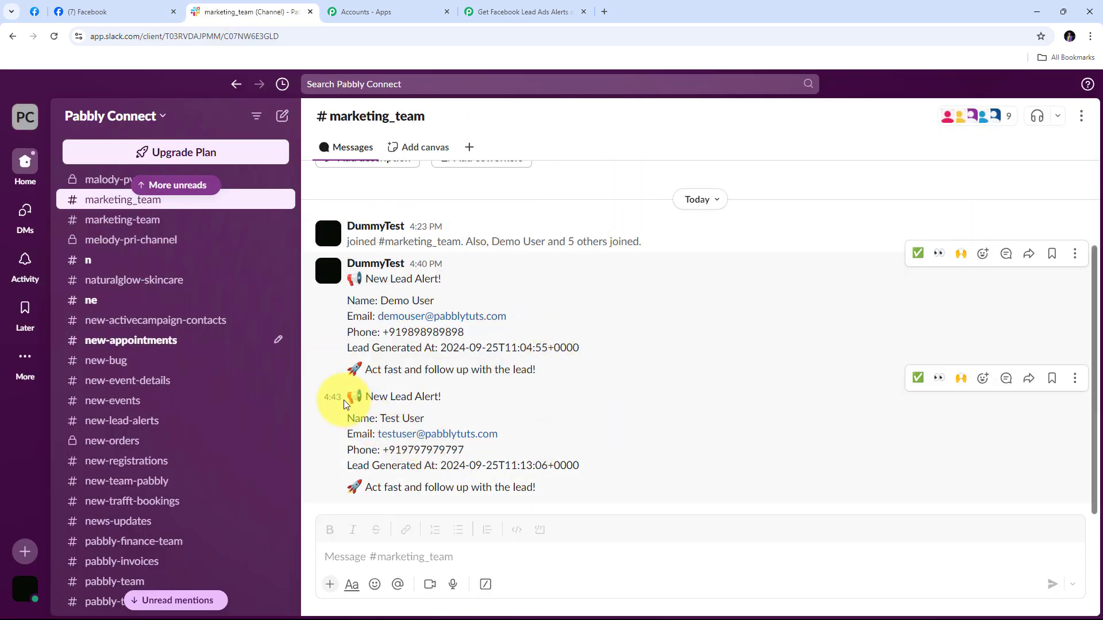
Check the second alert's name, phone and generation time, then return to the Digital Dynamics page
left_click_drag(347, 400, 625, 502)
left_click(591, 439)
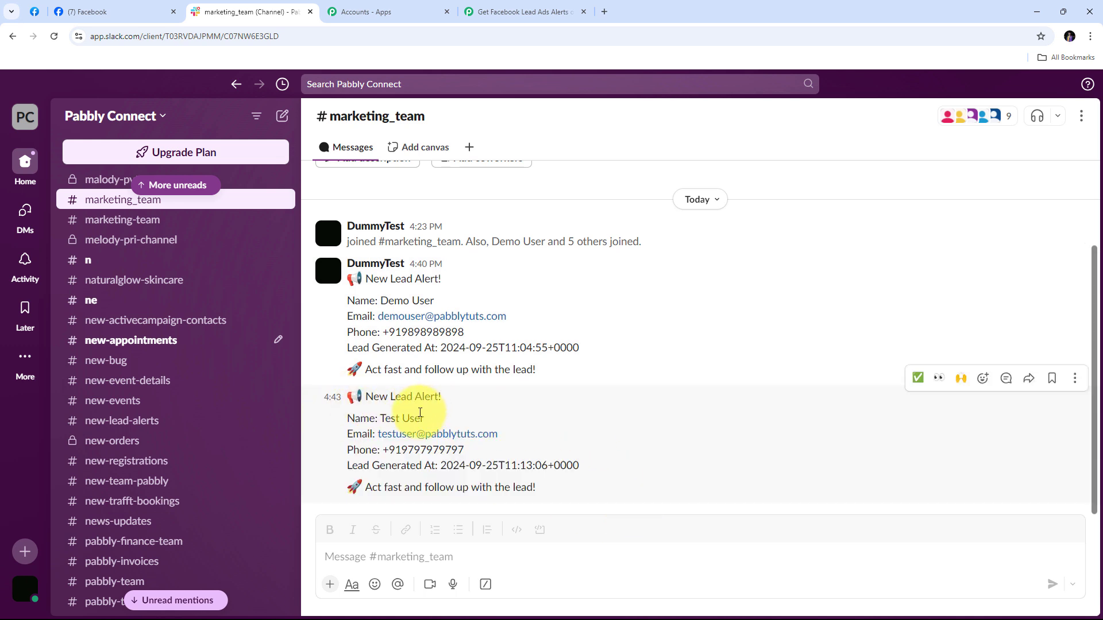
left_click_drag(380, 420, 534, 441)
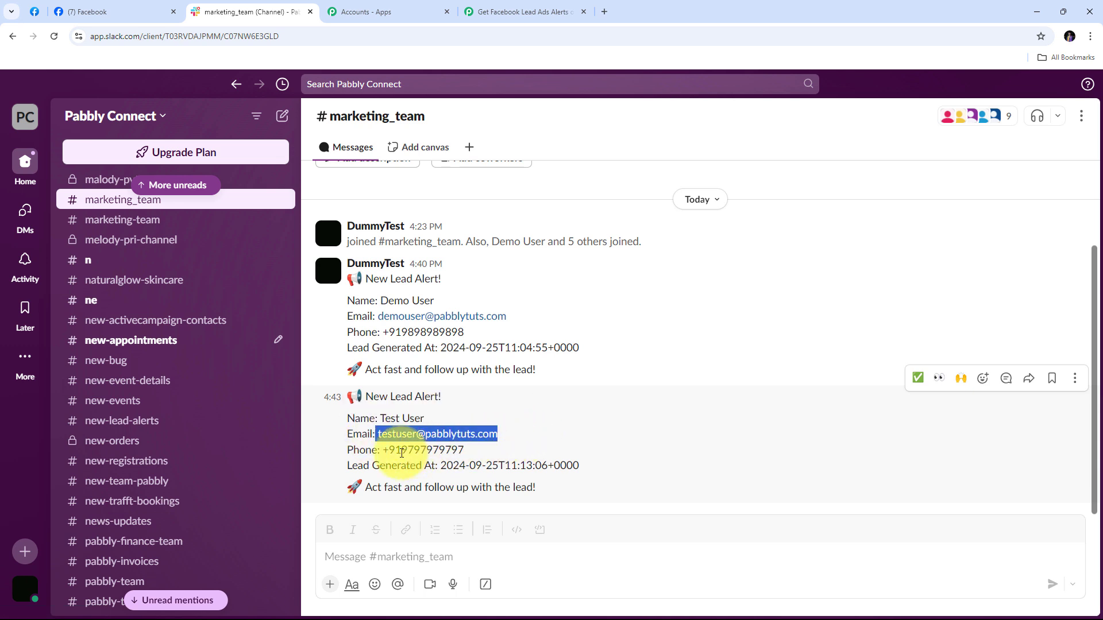
left_click_drag(382, 449, 615, 465)
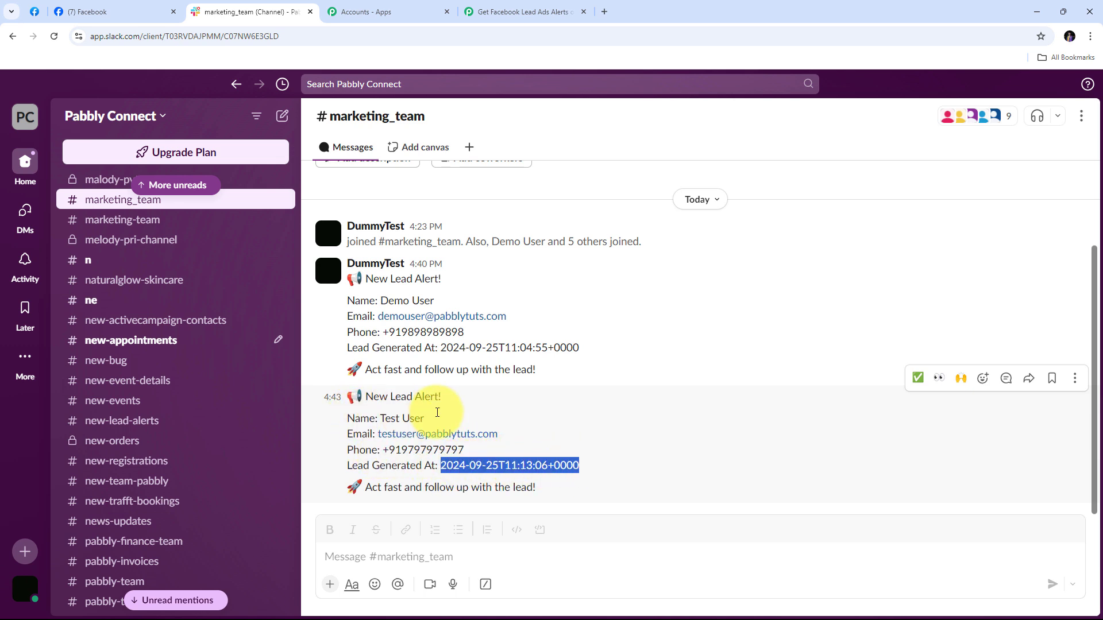
left_click(505, 416)
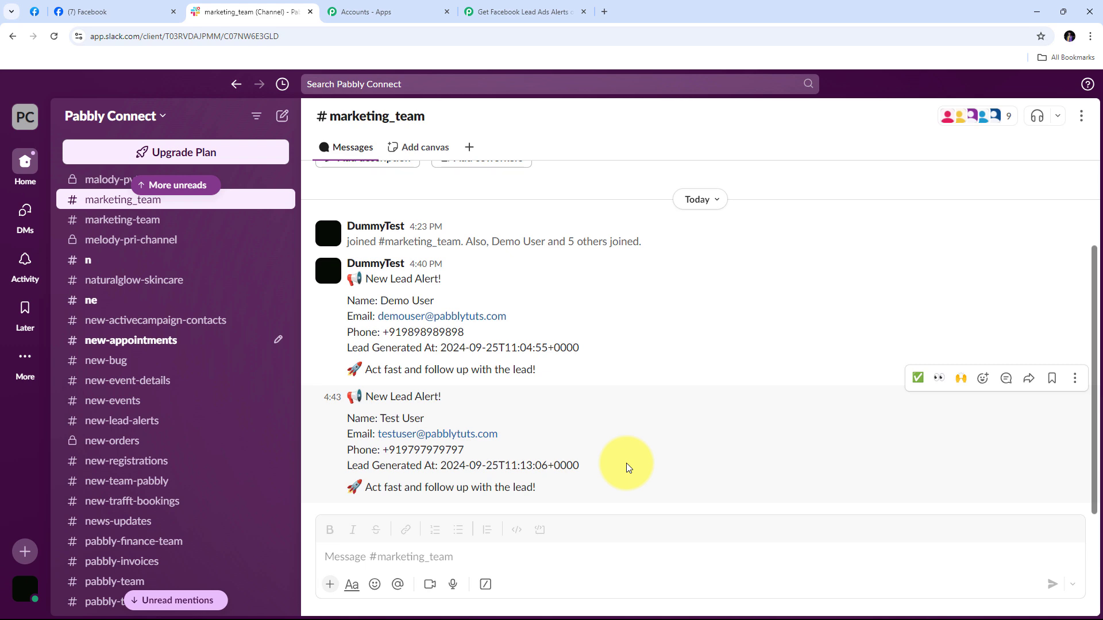
left_click(115, 10)
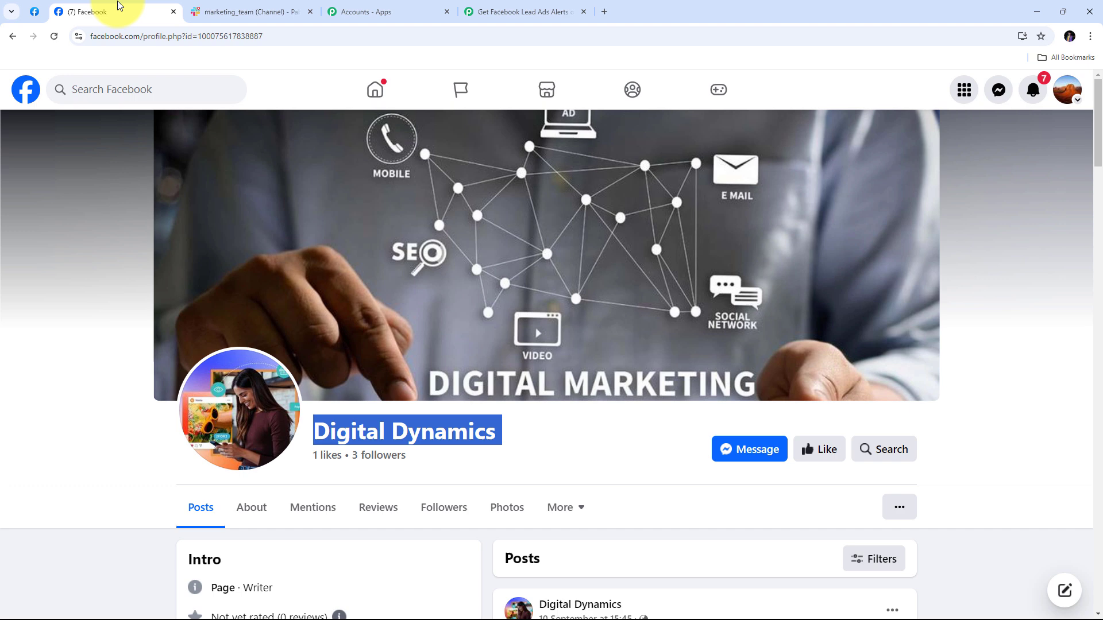
Review the two lead alerts in Slack #marketing_team, then go back to the Pabbly Connect workflow
left_click(240, 8)
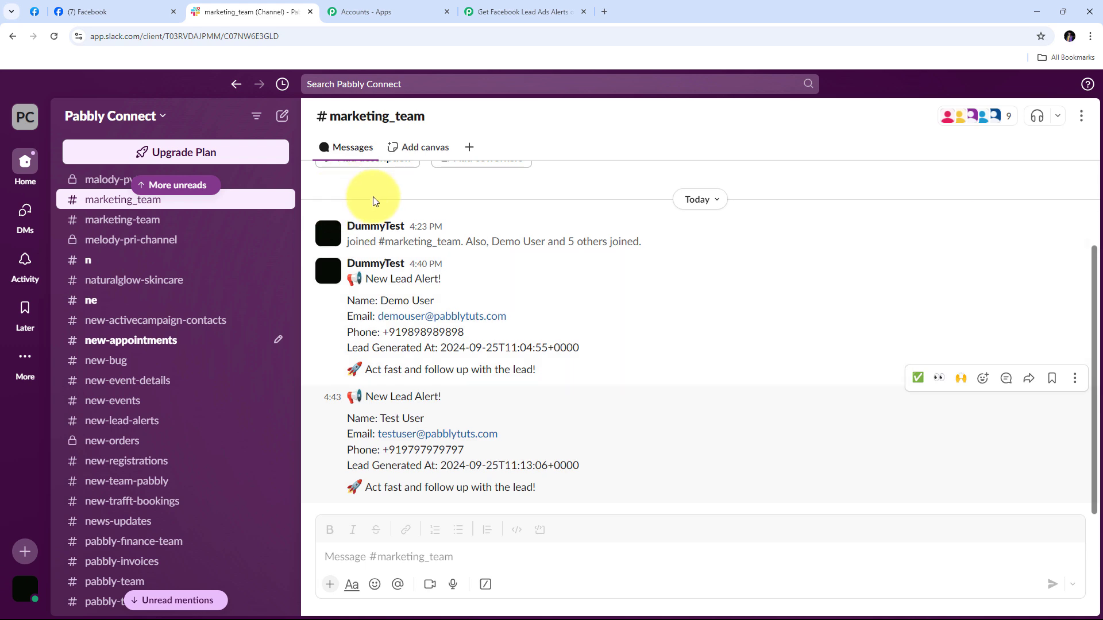
left_click(525, 13)
Collapse the Slack Send Channel Message step and return to the top of the workflow
scroll(571, 298, "up", 15)
left_click(884, 404)
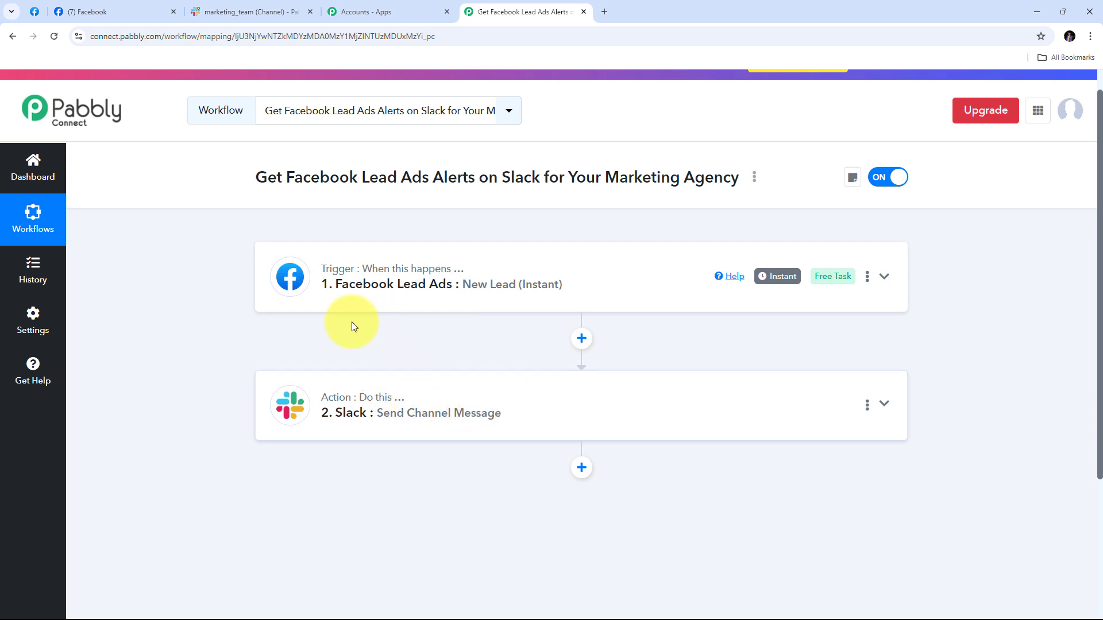
scroll(321, 323, "up", 1)
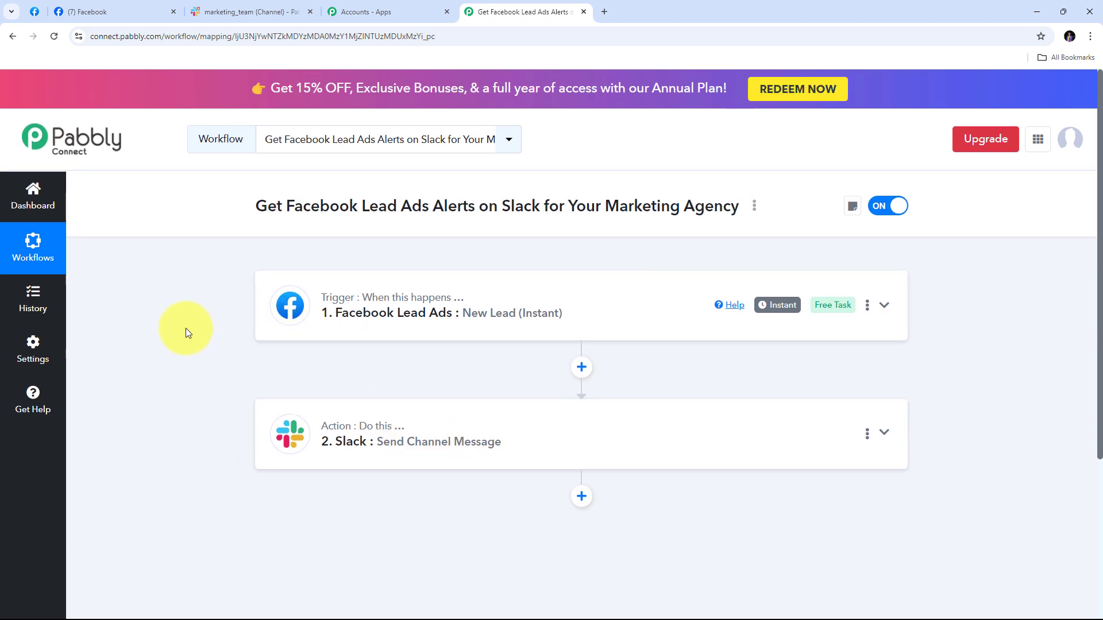